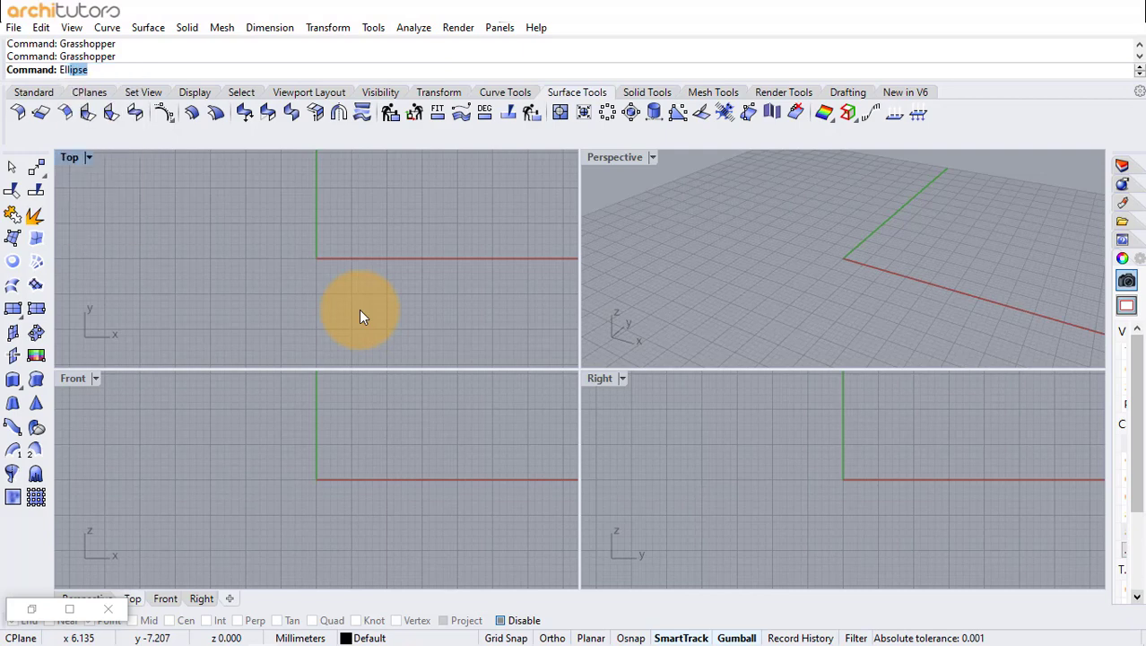
Turn on grid snap and draw a large ellipse in the Top viewport, centred on the origin with its long axis along X
key(Return)
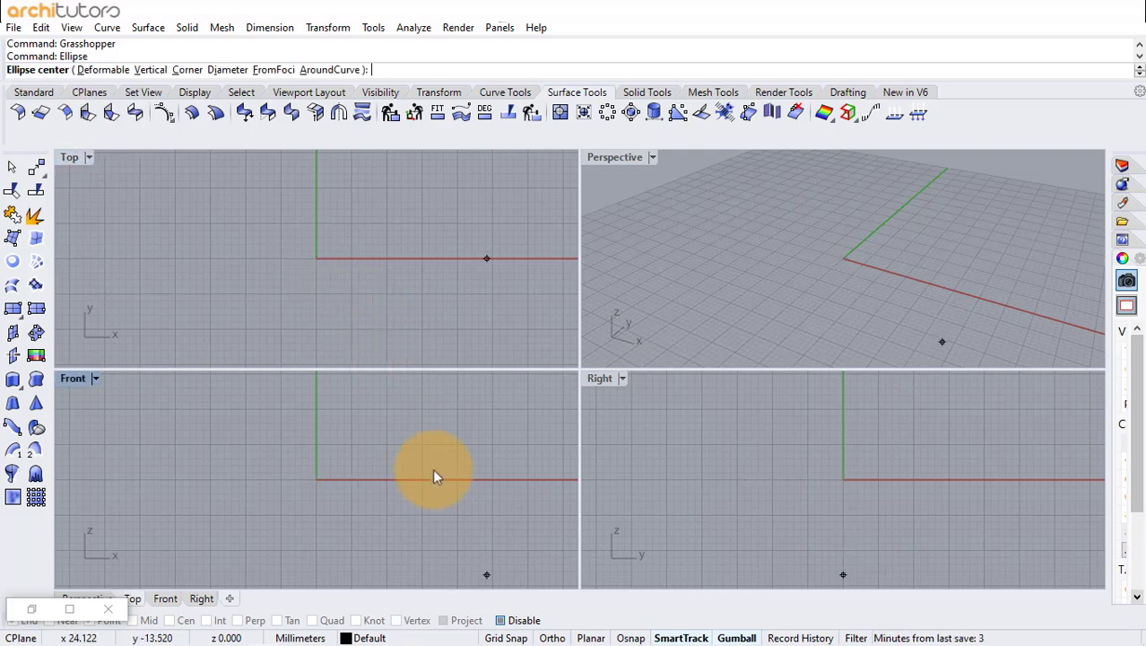
click(505, 635)
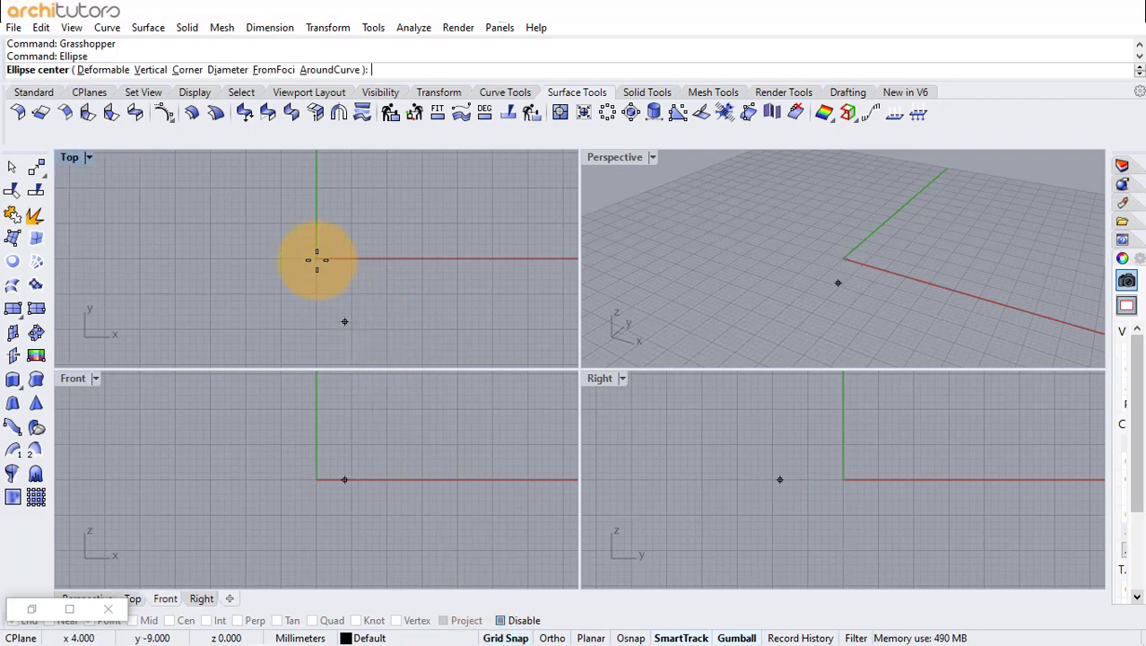
click(316, 260)
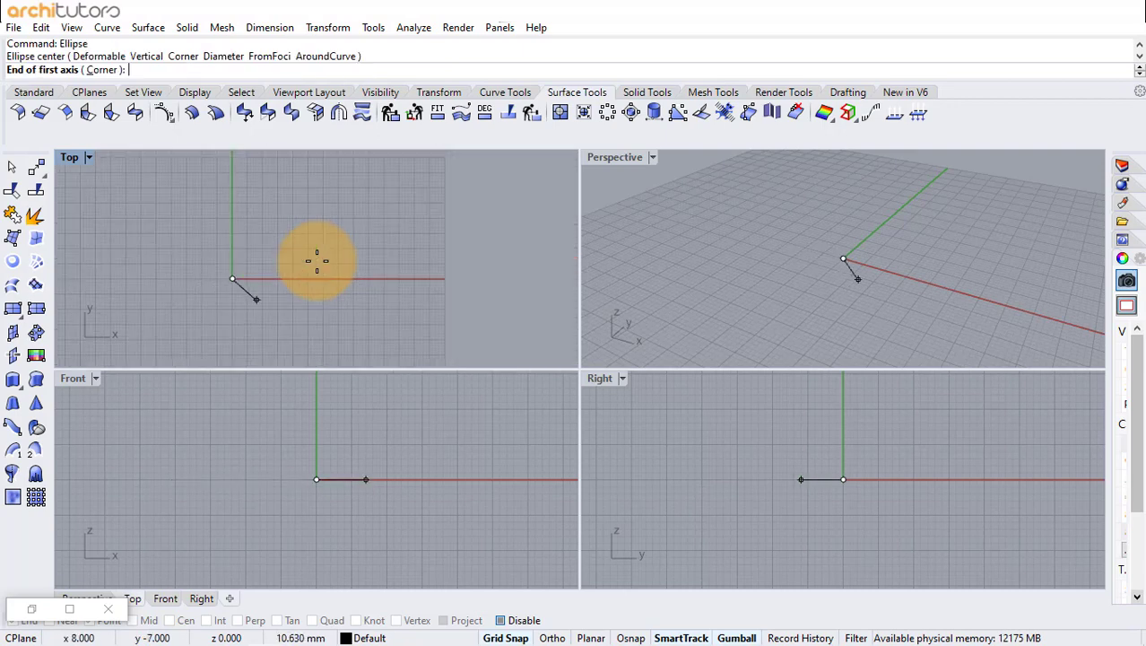
click(404, 276)
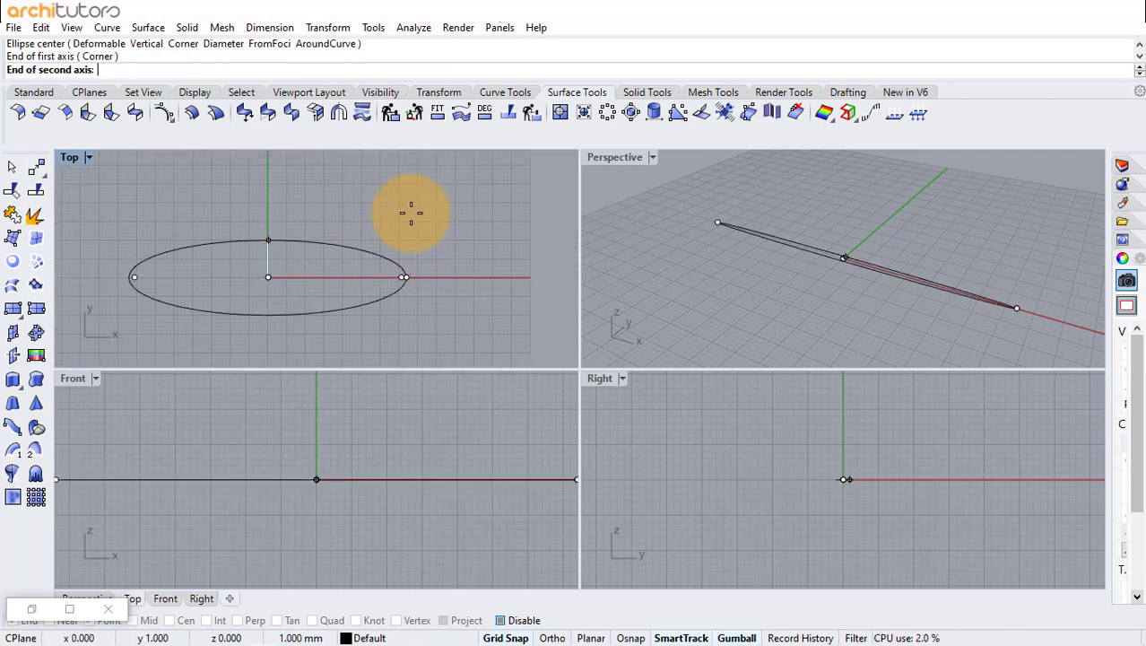
click(410, 213)
Draw a second, slightly smaller ellipse inside the first one, centred on the origin, with a Y semi-axis of about 12 mm
key(Return)
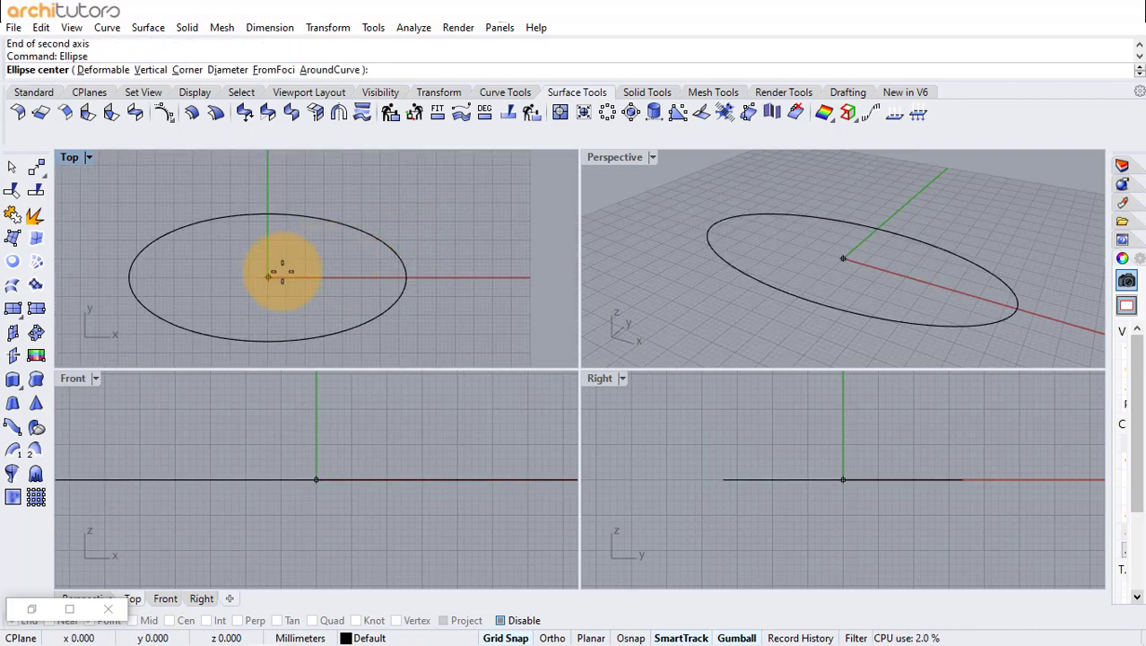
click(268, 276)
click(383, 277)
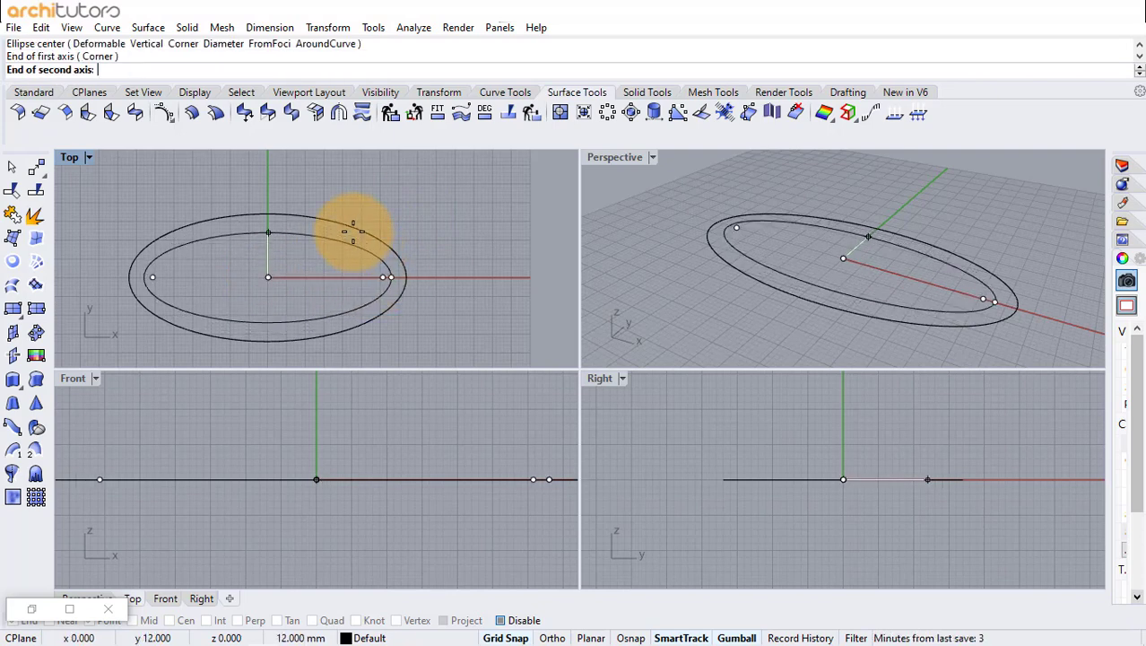
click(350, 231)
Draw a third, much smaller ellipse inside the other two, centred close to the origin with its long axis along X
key(Return)
click(268, 279)
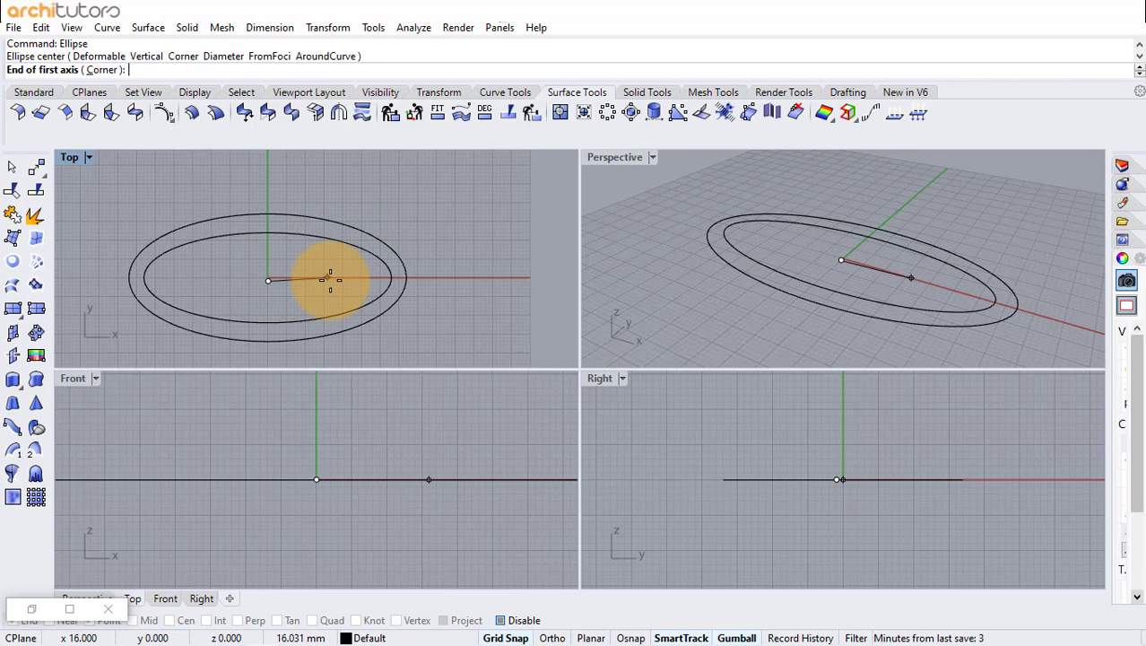
click(330, 279)
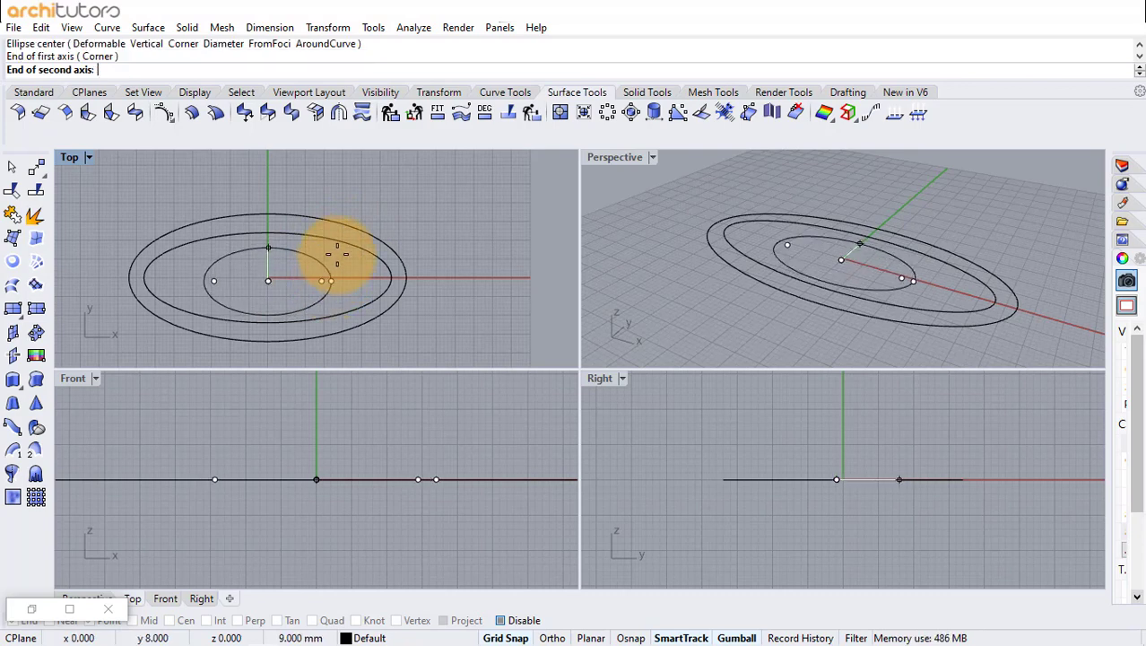
click(338, 257)
key(Return)
key(Escape)
Raise the outermost and innermost ellipses vertically above the middle one, with the outermost slightly higher than the innermost
click(633, 283)
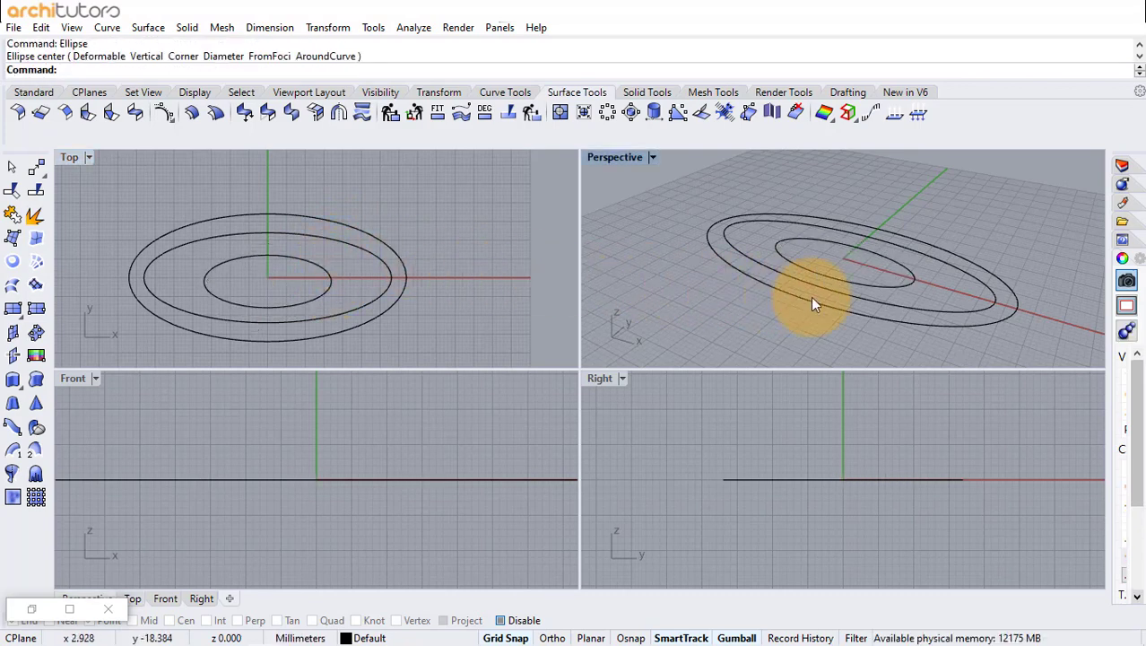
click(810, 296)
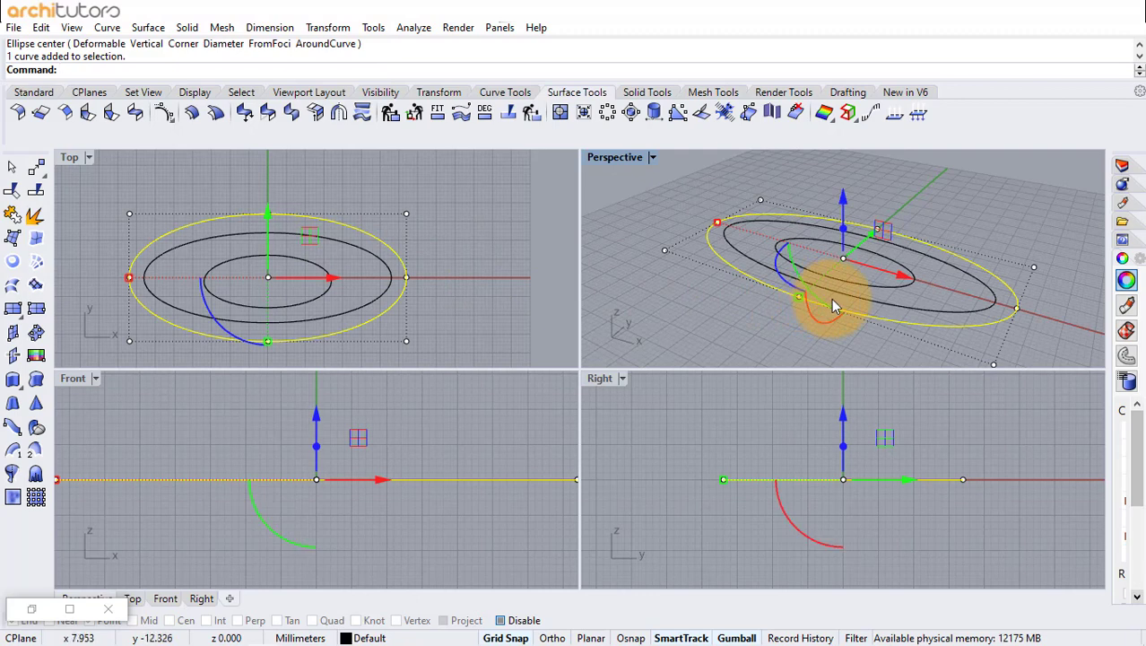
drag(843, 213, 845, 186)
click(837, 277)
click(718, 269)
right_drag(726, 284, 710, 280)
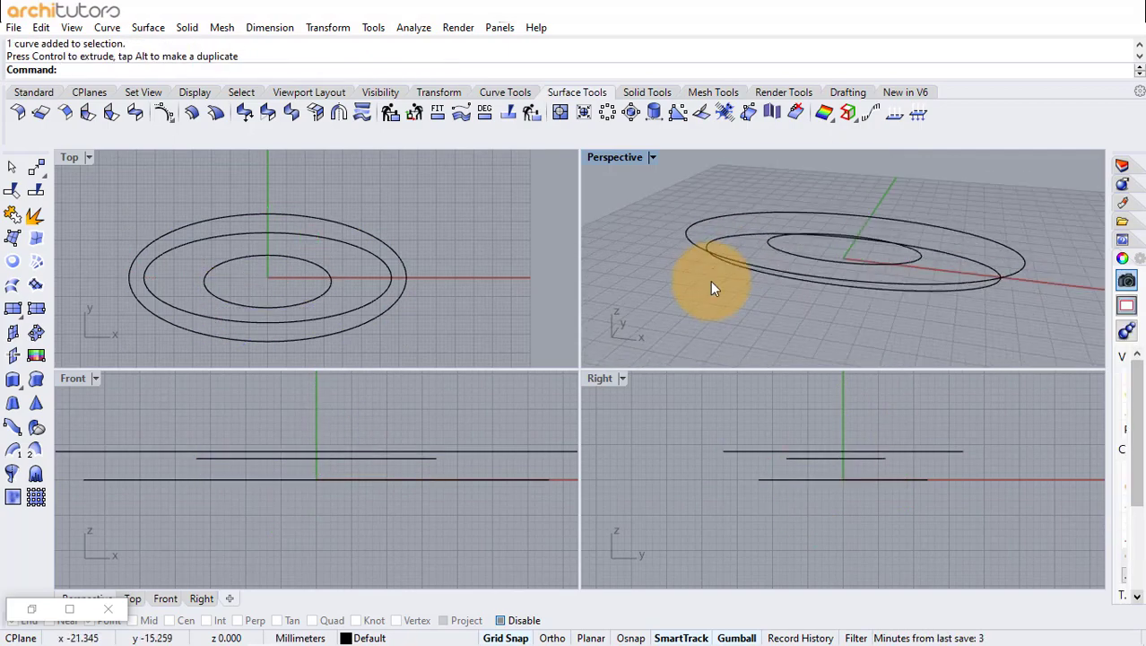
Open Grasshopper and maximize the Perspective viewport beside it
key(Return)
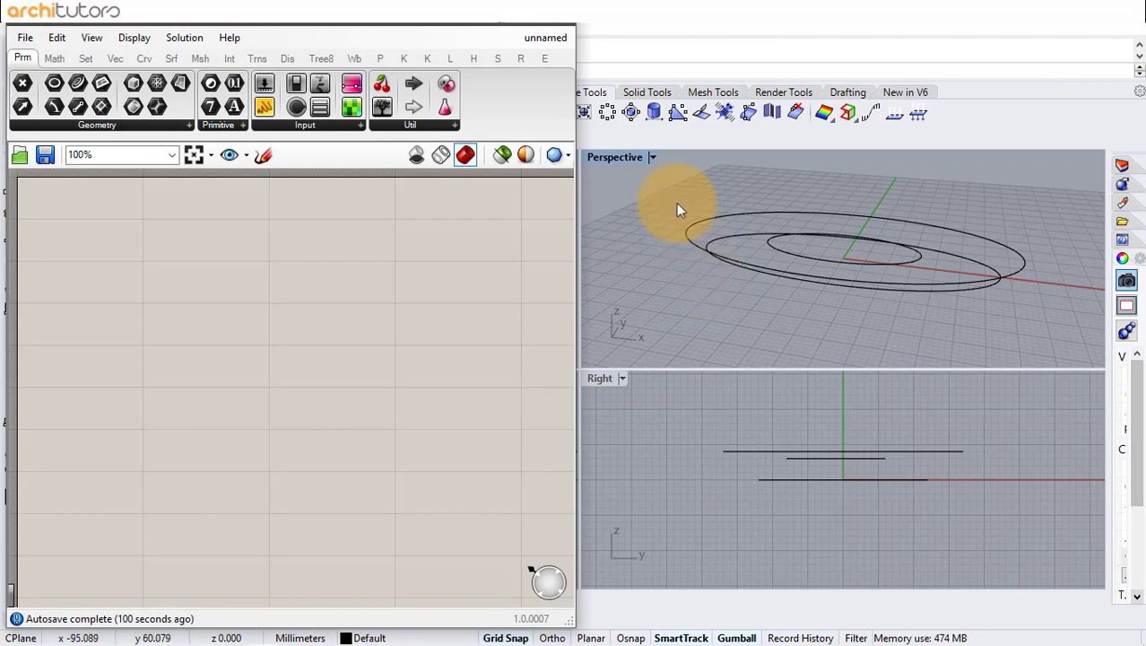
click(654, 157)
click(712, 86)
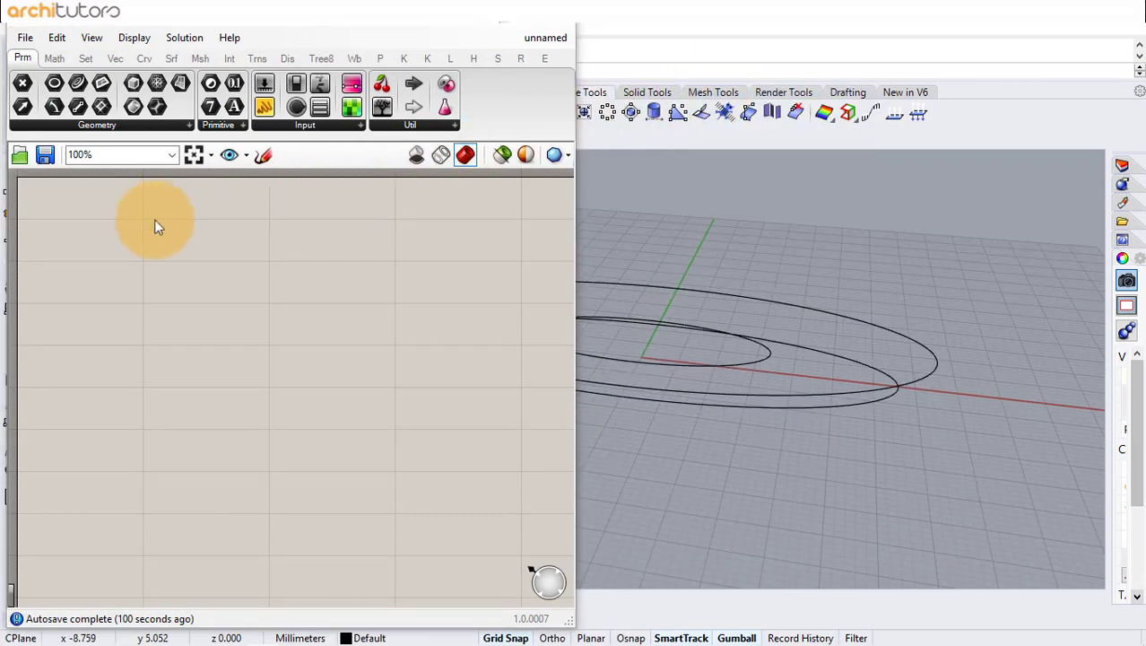
Add a Curve parameter to the Grasshopper canvas and reference the three ellipses in it, from the middle to the outermost to the innermost
double_click(93, 234)
text(crv)
click(97, 214)
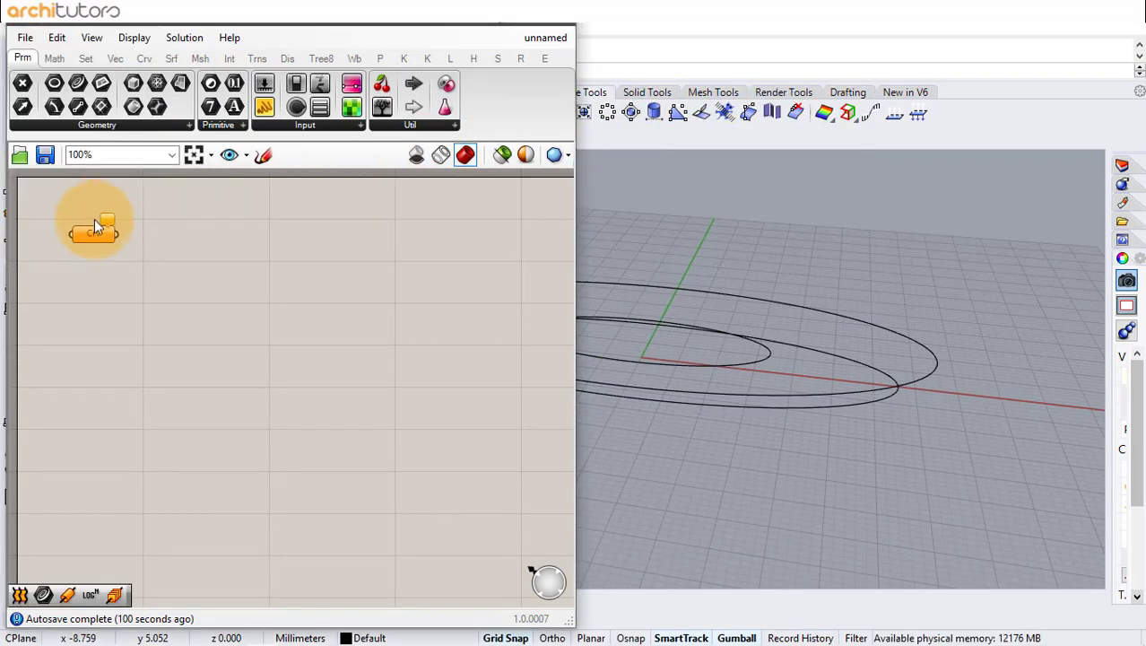
right_click(93, 231)
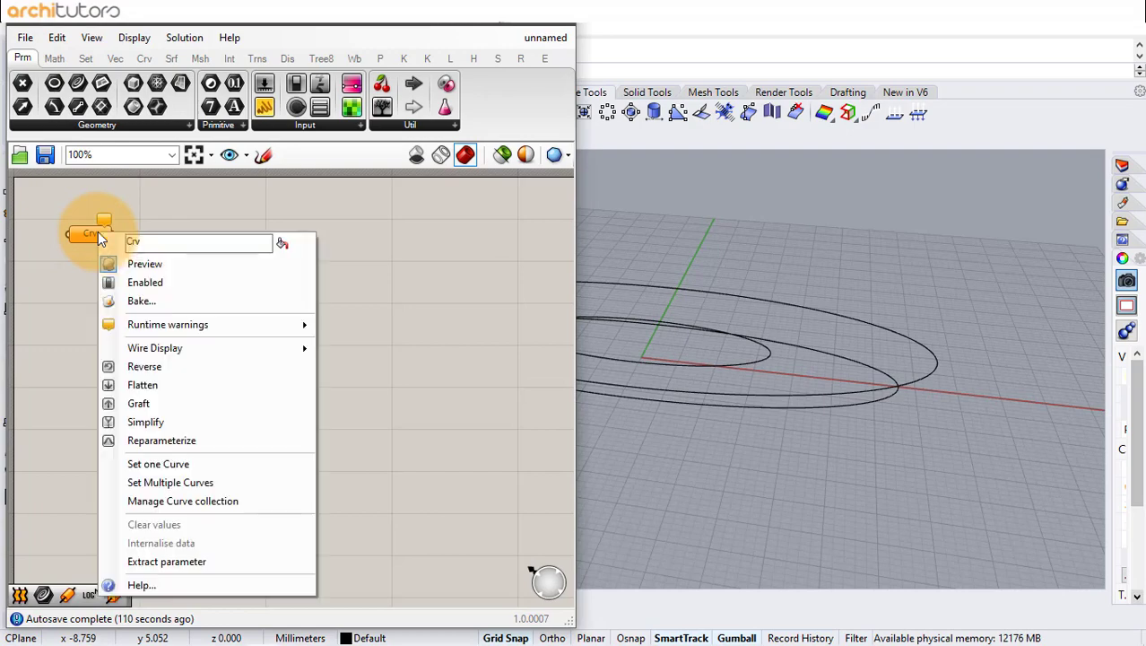
click(188, 482)
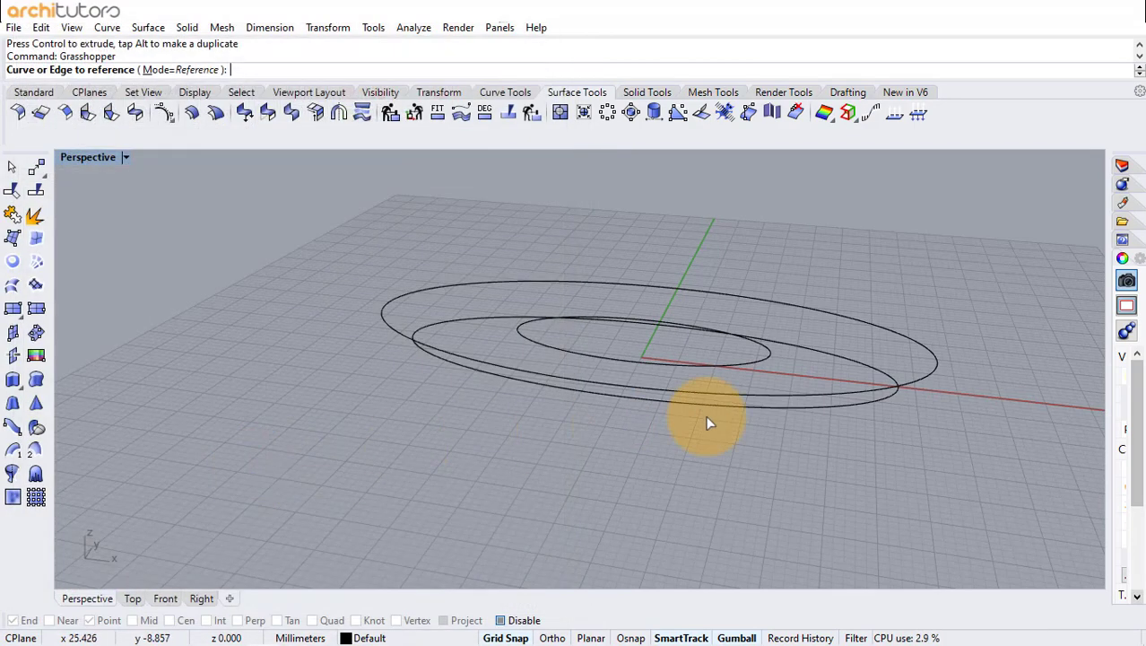
click(768, 408)
click(759, 392)
click(727, 364)
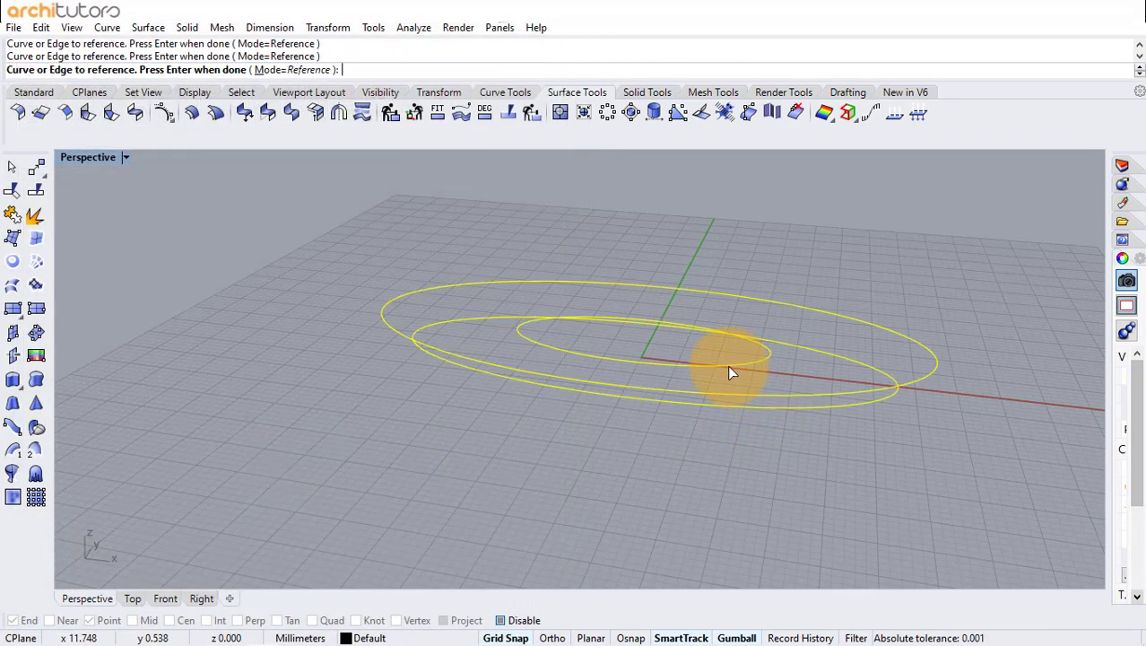
key(Return)
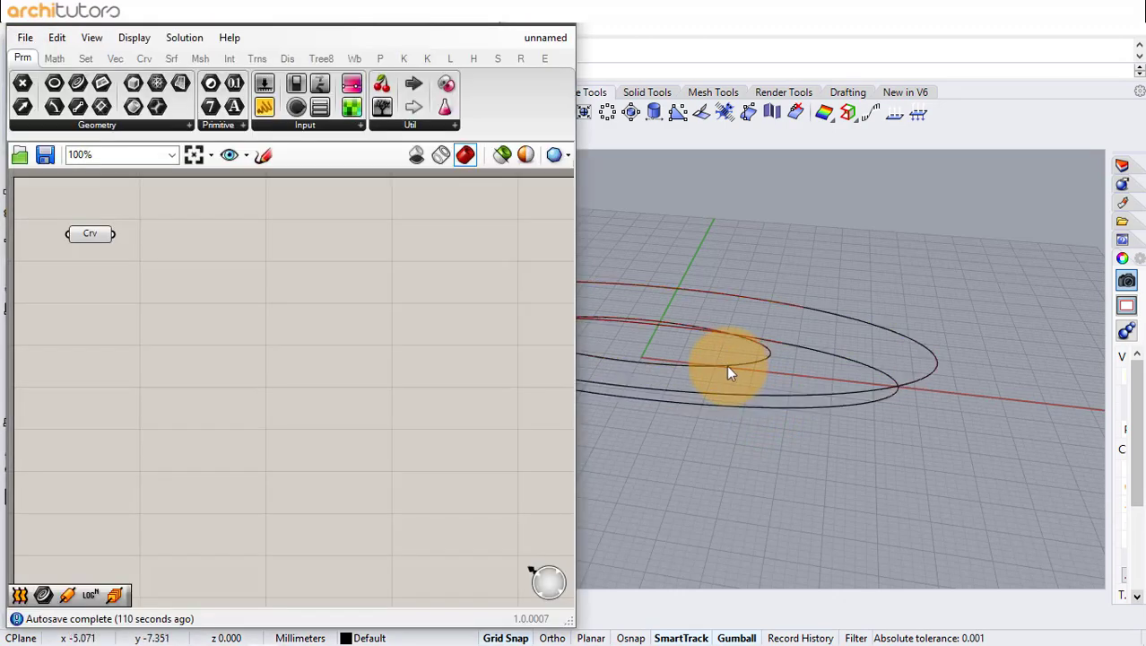
Add a Loft component and feed its curves input from the Curve parameter
double_click(167, 242)
text(loft)
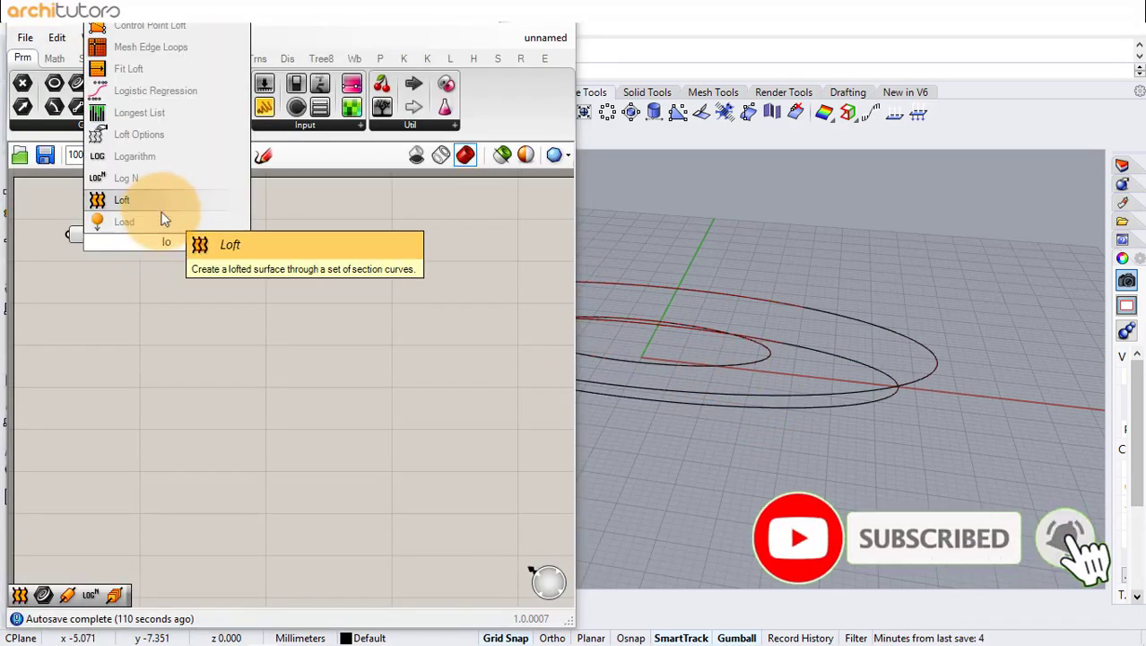
click(163, 202)
drag(150, 238, 148, 233)
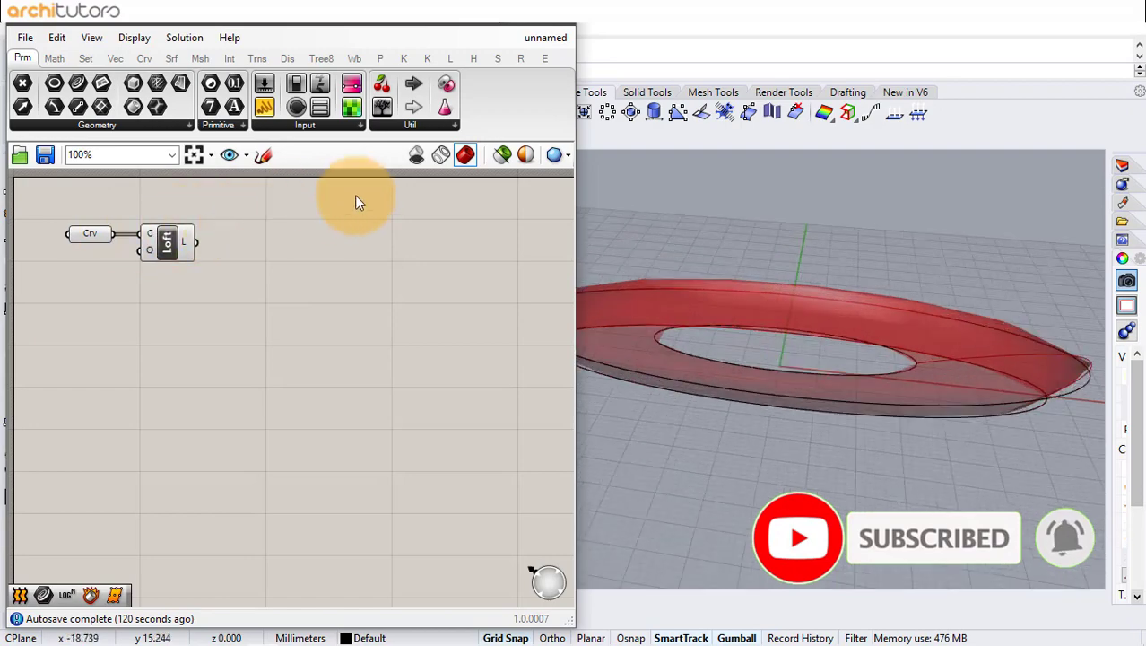
Switch the Grasshopper preview mesh to a finer quality for a smoother loft display
click(567, 156)
click(588, 233)
right_drag(691, 309, 813, 455)
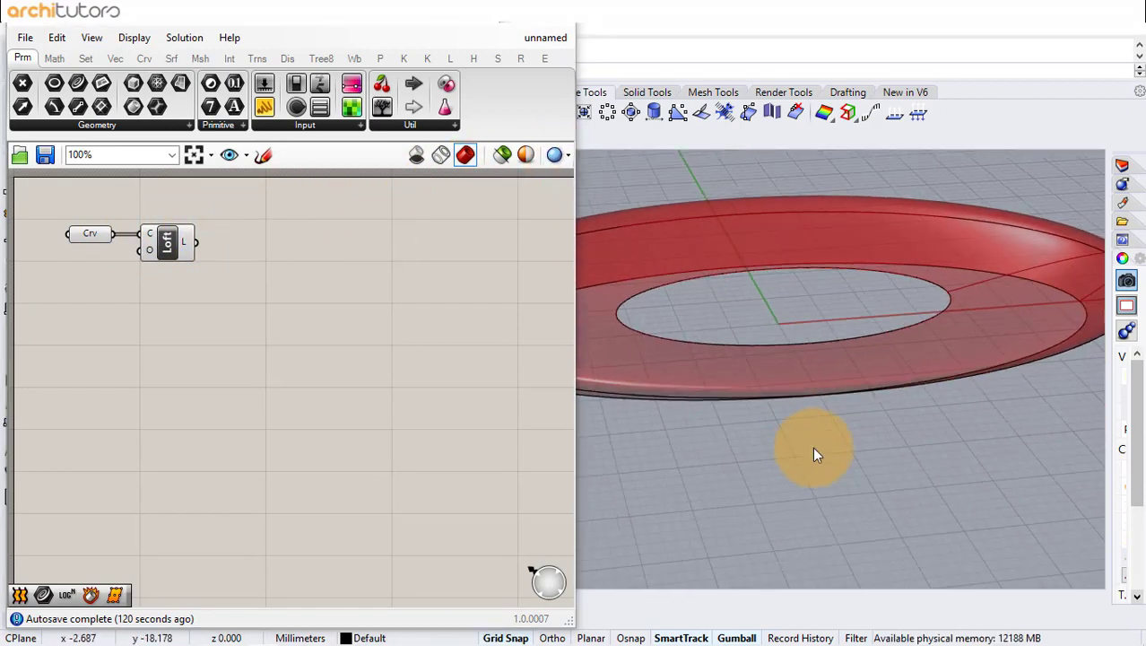
Raise the outermost ellipse vertically to make the lofted surface deeper
click(817, 396)
key(Return)
right_drag(865, 290, 780, 224)
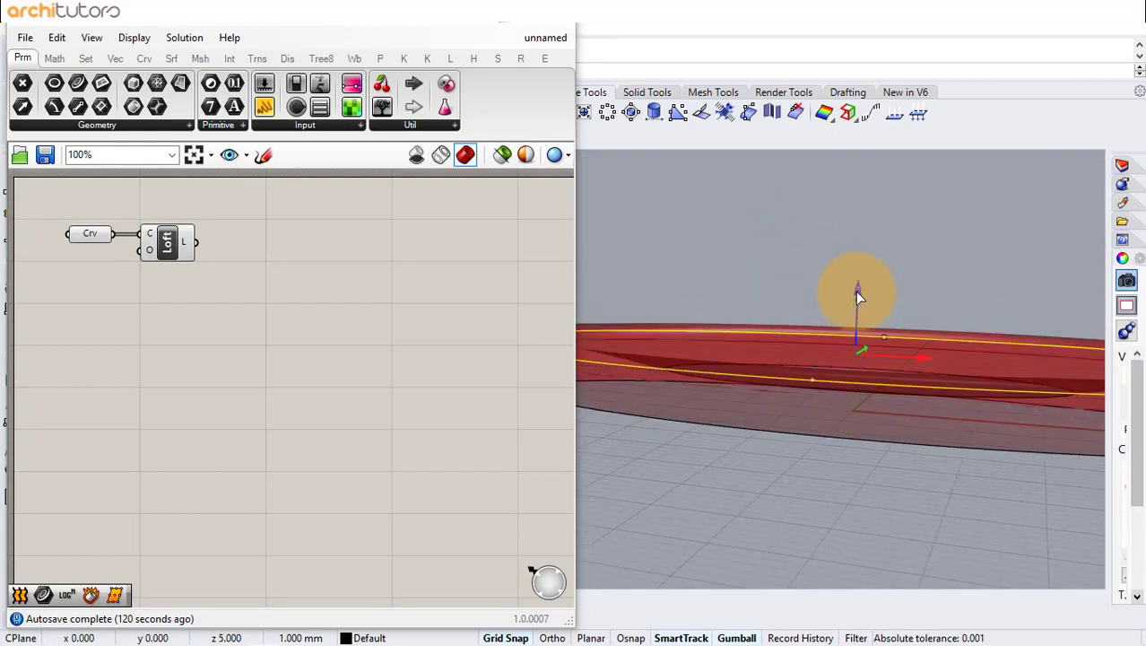
right_drag(855, 290, 866, 434)
Adjust the innermost ellipse's height to reshape the loft around the central opening
click(864, 435)
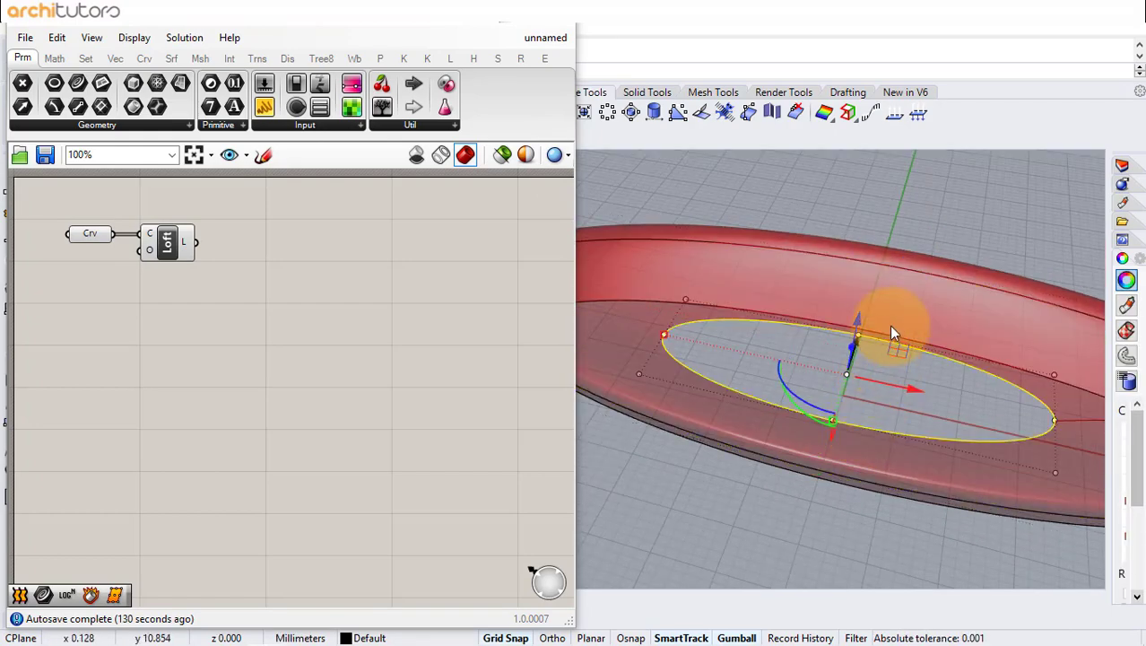
right_drag(895, 325, 854, 422)
drag(880, 455, 916, 437)
scroll(863, 261, down, 4)
click(875, 262)
right_drag(808, 369, 890, 340)
Add a Deconstruct Brep component and connect the Loft output to its brep input
double_click(249, 254)
text(debre)
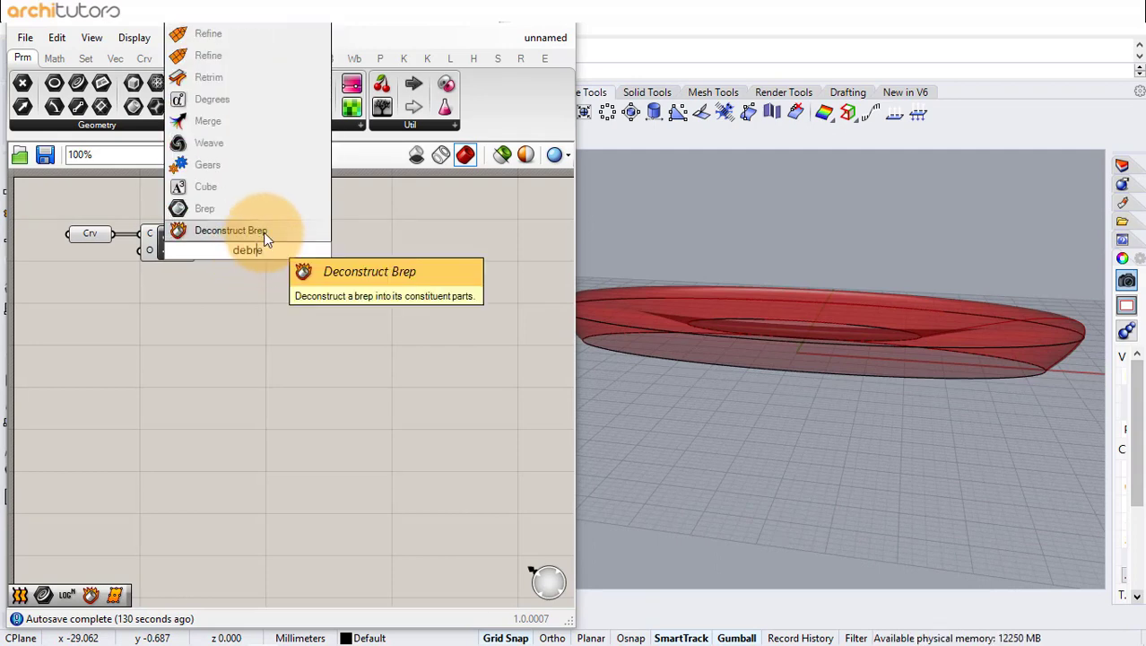
click(265, 233)
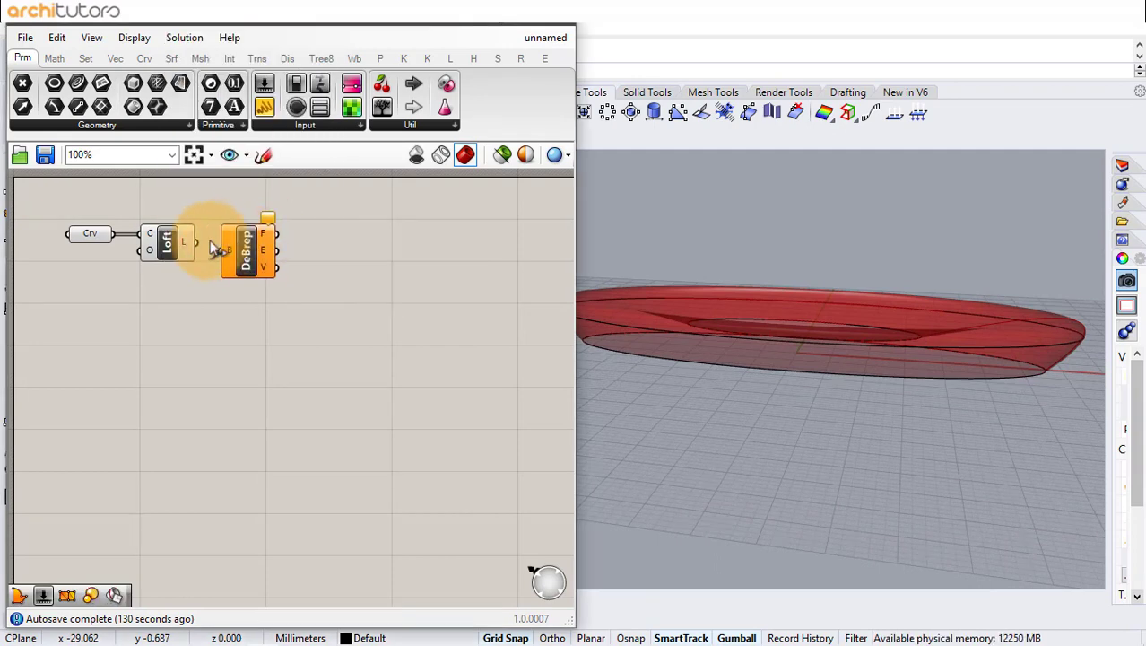
drag(196, 243, 224, 253)
click(243, 256)
click(351, 310)
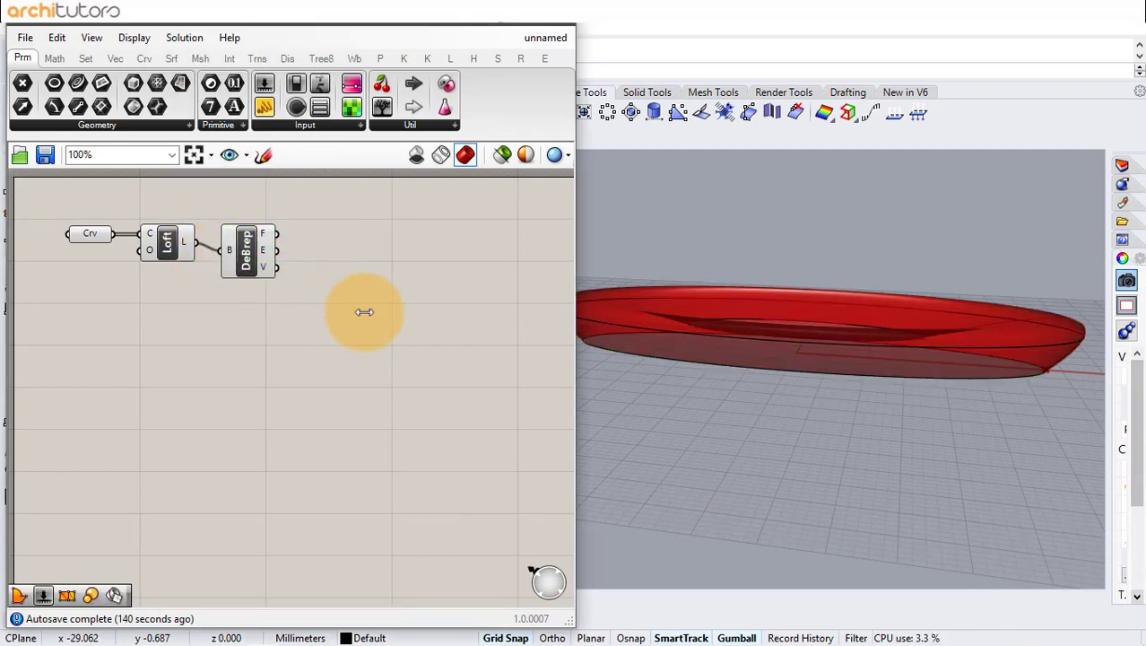
Narrow the Grasshopper window to reveal more of the lofted surface in the Perspective viewport
right_drag(681, 323, 810, 346)
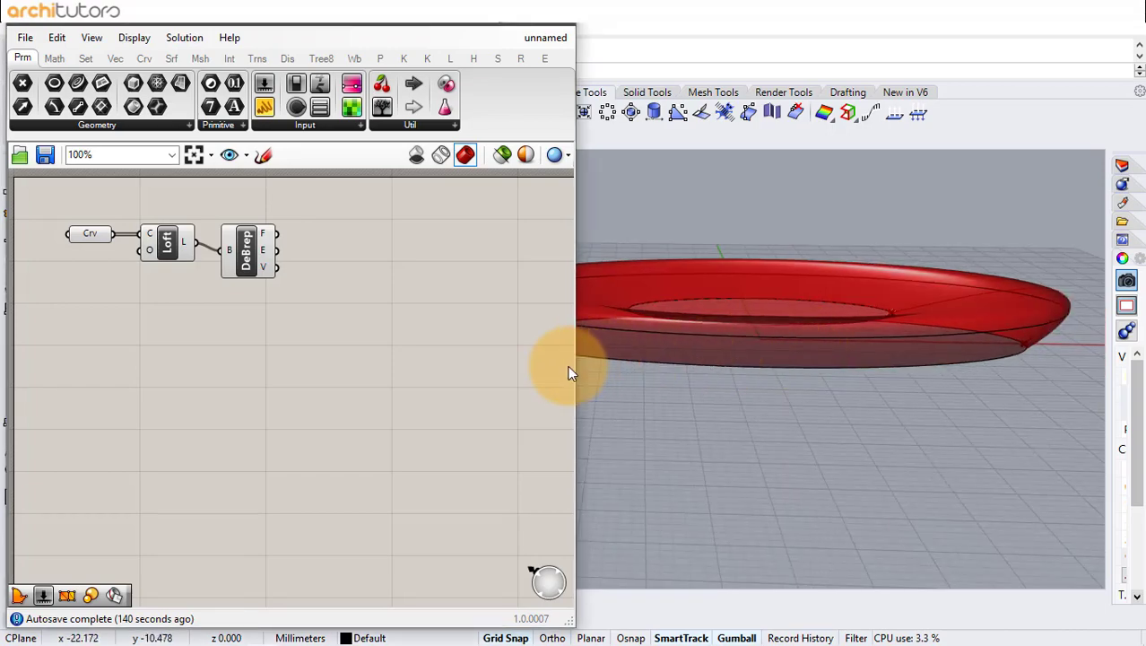
drag(575, 372, 458, 370)
right_drag(519, 366, 696, 322)
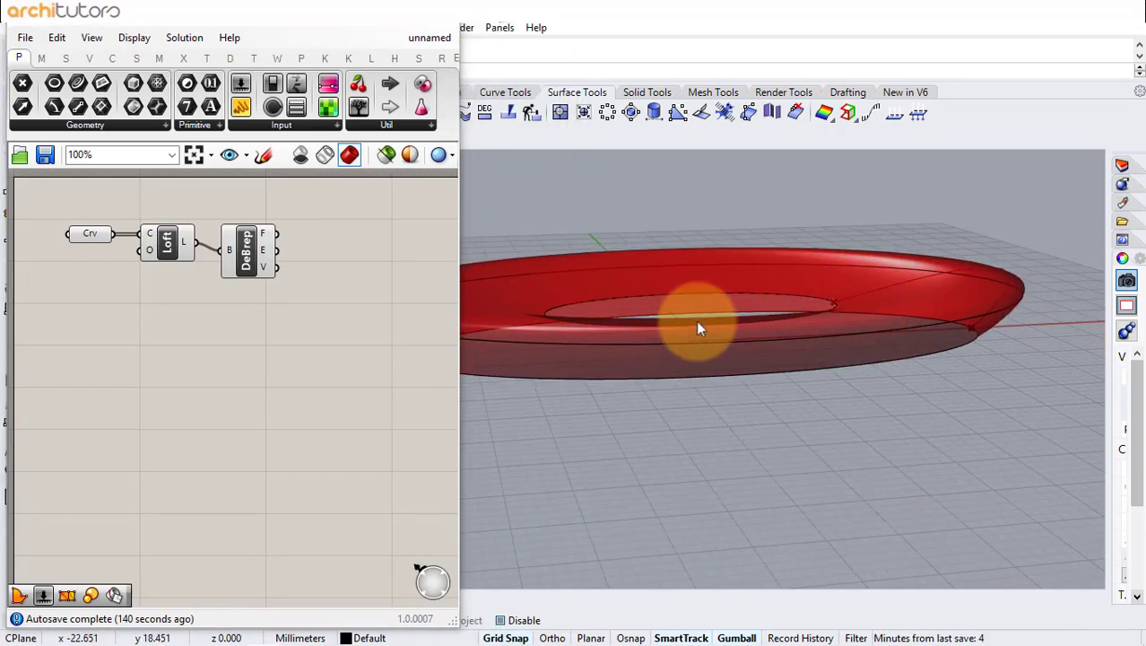
Add a Diagrid Structure component, connect the Deconstruct Brep faces to its surface input, and place it below and beyond that component
right_drag(310, 305, 228, 307)
double_click(246, 246)
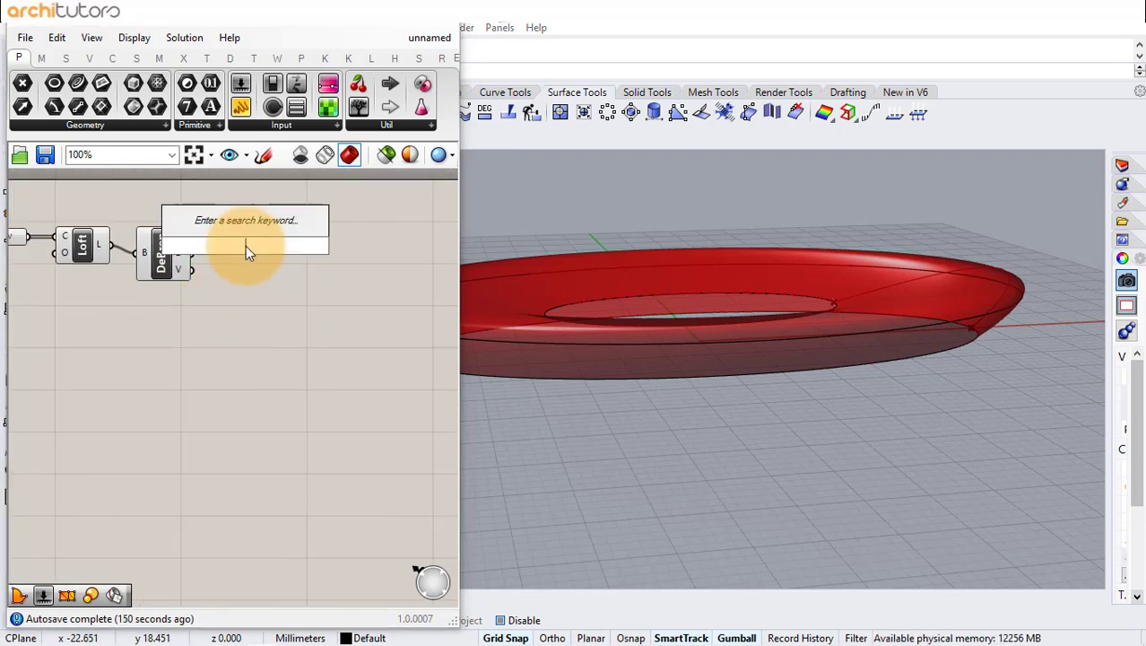
text(diag)
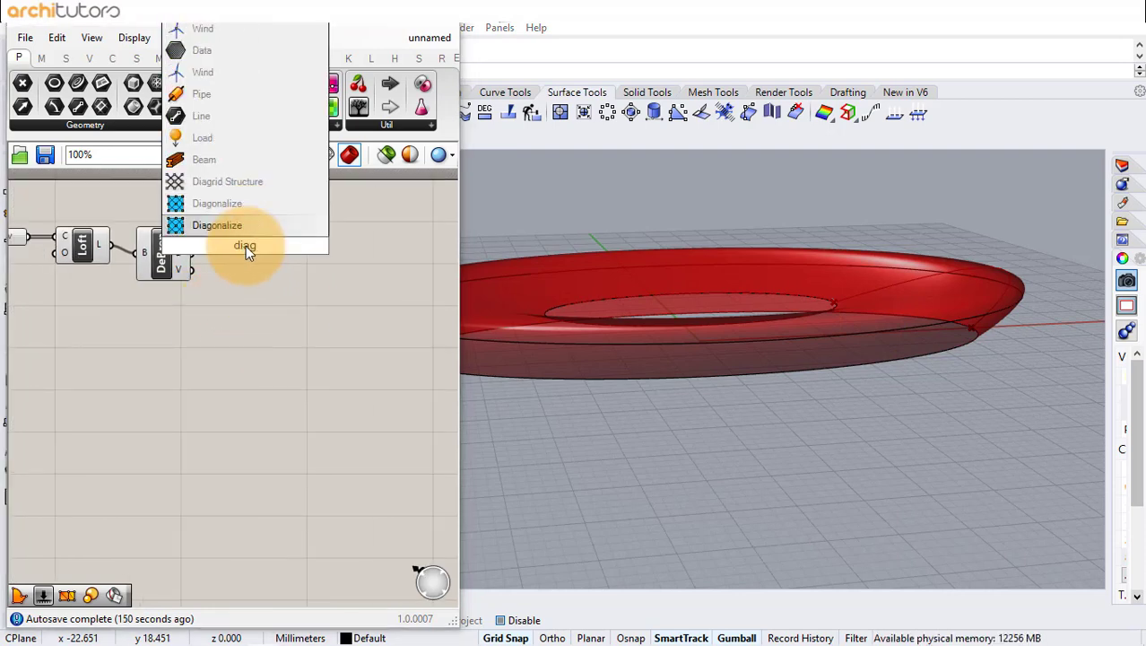
click(229, 181)
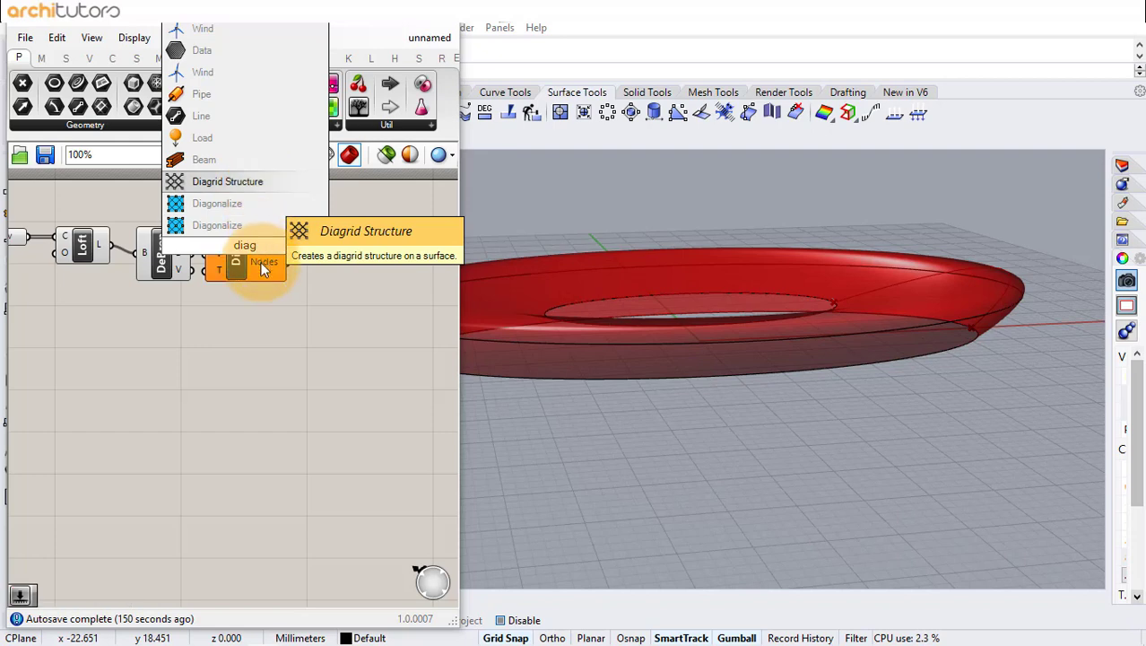
drag(271, 296, 338, 345)
drag(191, 235, 288, 289)
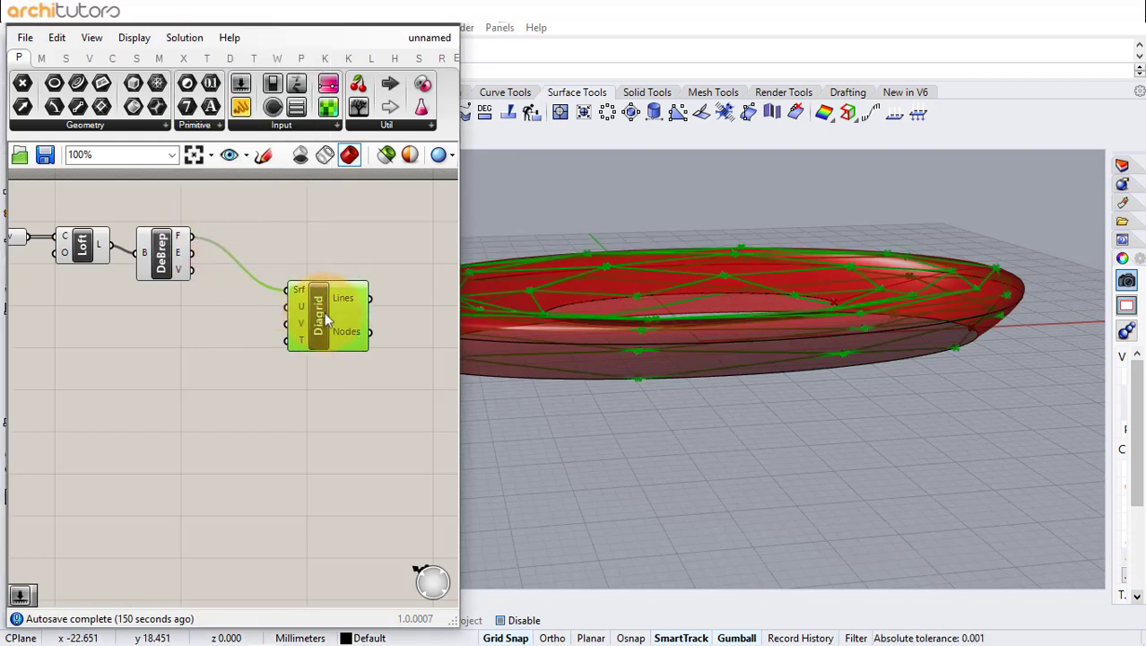
drag(342, 331, 339, 354)
click(215, 354)
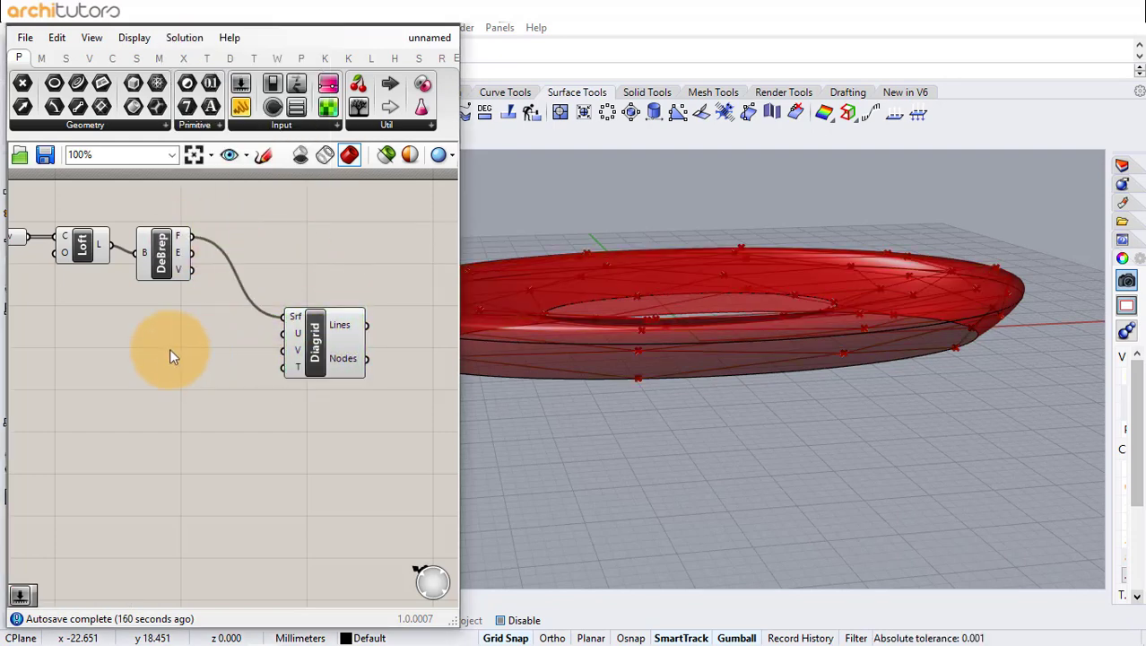
Create a number slider with the value 40 beside the Diagrid component's inputs
double_click(170, 353)
text(4)
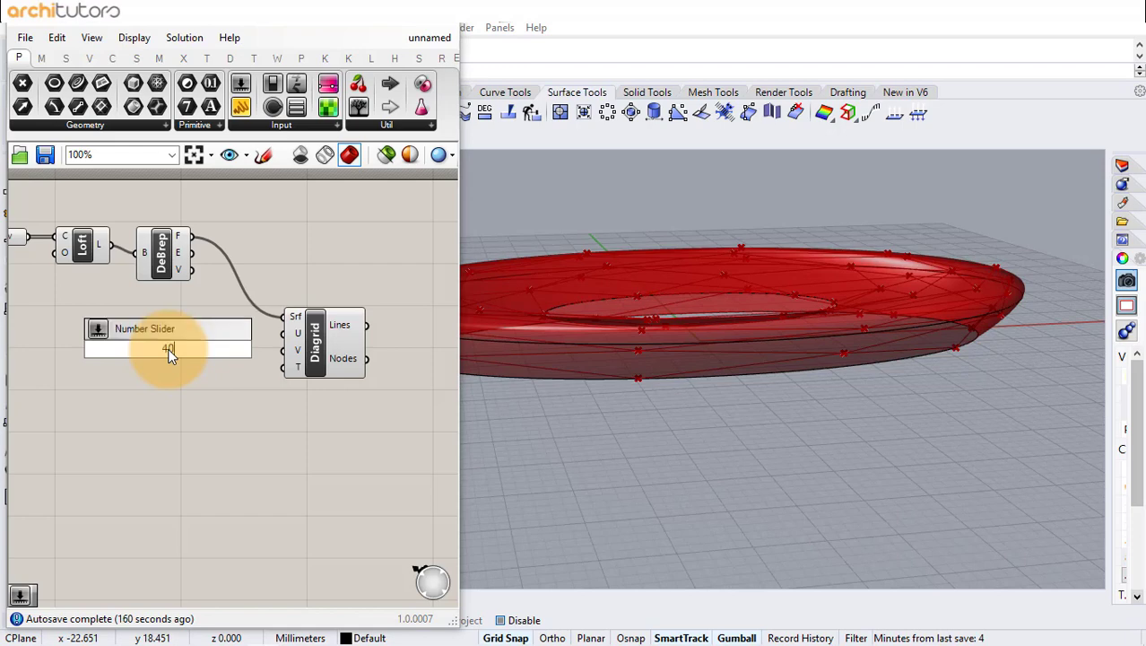
text(0)
key(Return)
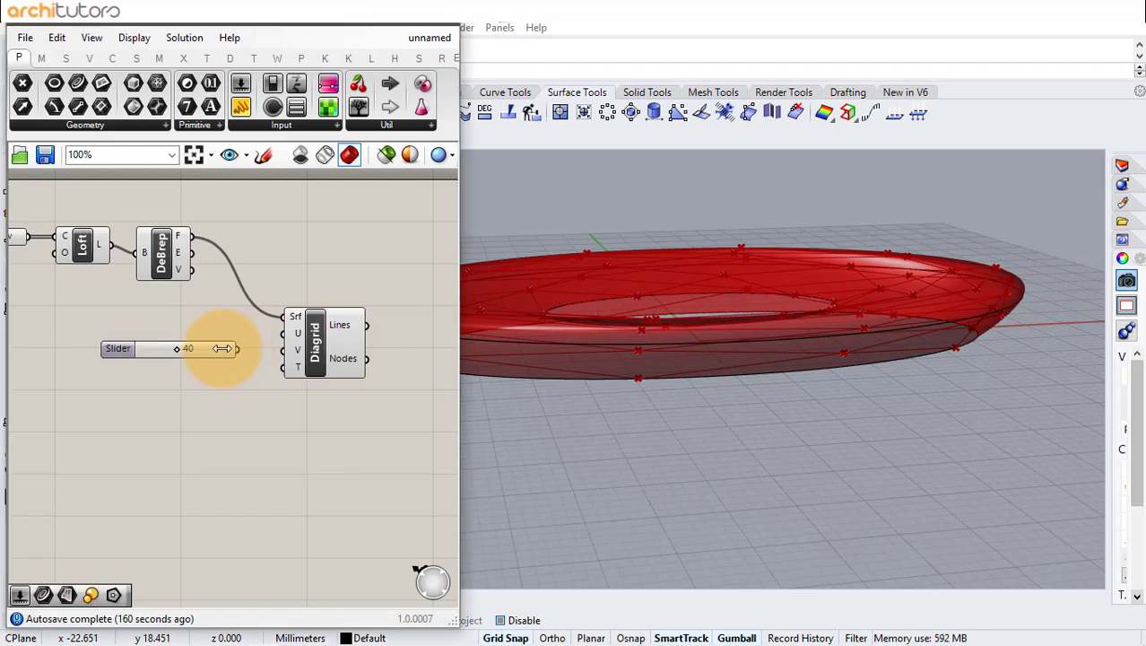
Connect the number slider to both the U and V inputs of the Diagrid component
drag(281, 339, 287, 350)
click(344, 349)
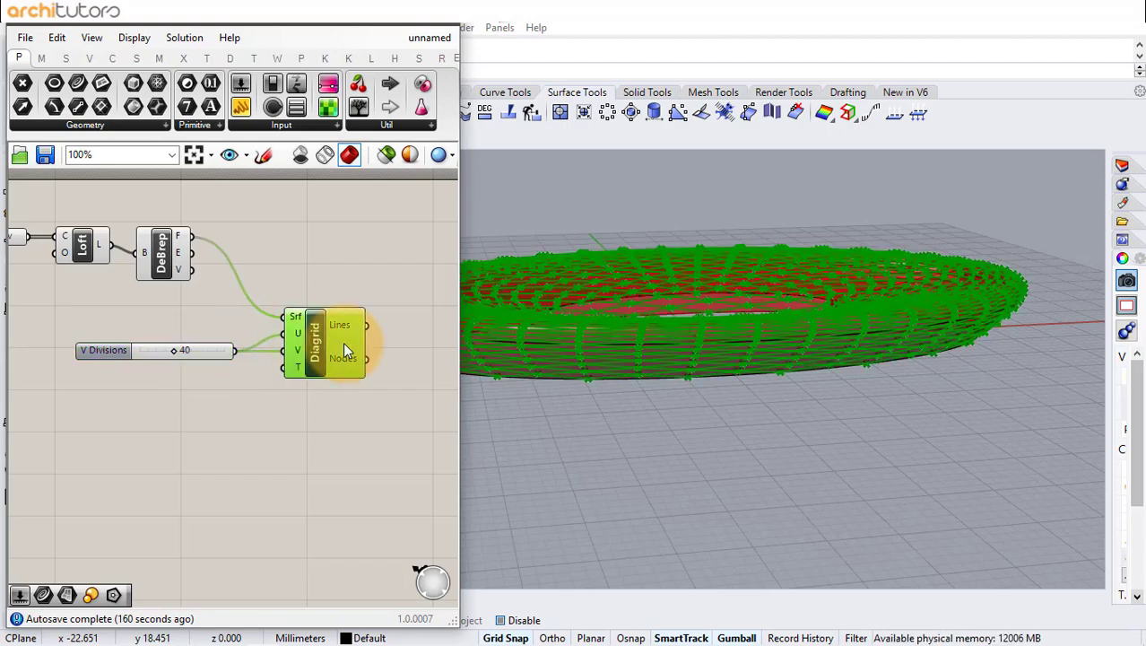
click(309, 412)
Turn off the preview of the Curve, Loft and Deconstruct Brep components
scroll(211, 202, down, 1)
drag(172, 190, 27, 278)
middle_click(281, 221)
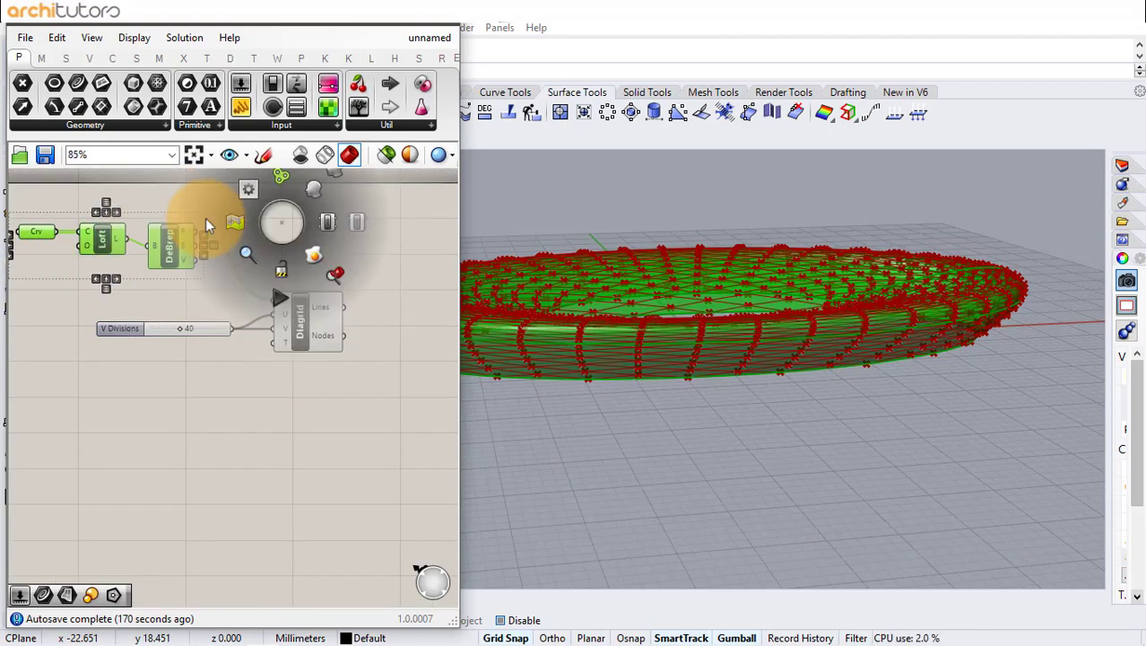
click(333, 178)
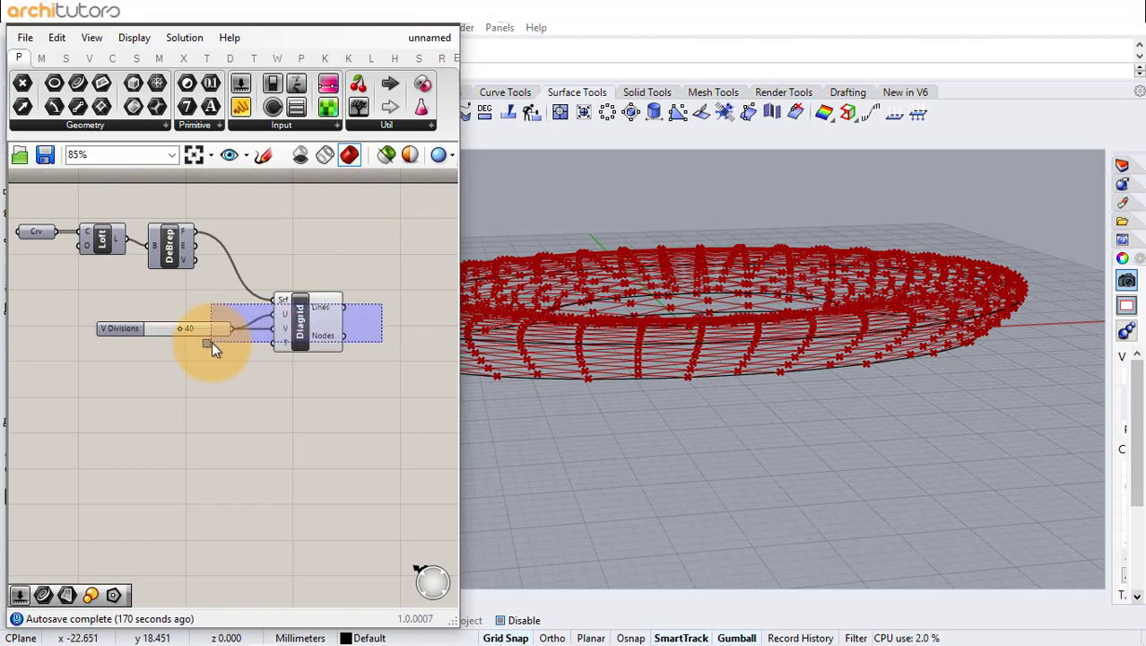
Move the Diagrid component and its V Divisions slider lower on the canvas
drag(211, 348, 212, 348)
drag(305, 325, 308, 371)
right_drag(526, 396, 838, 330)
right_drag(350, 243, 220, 251)
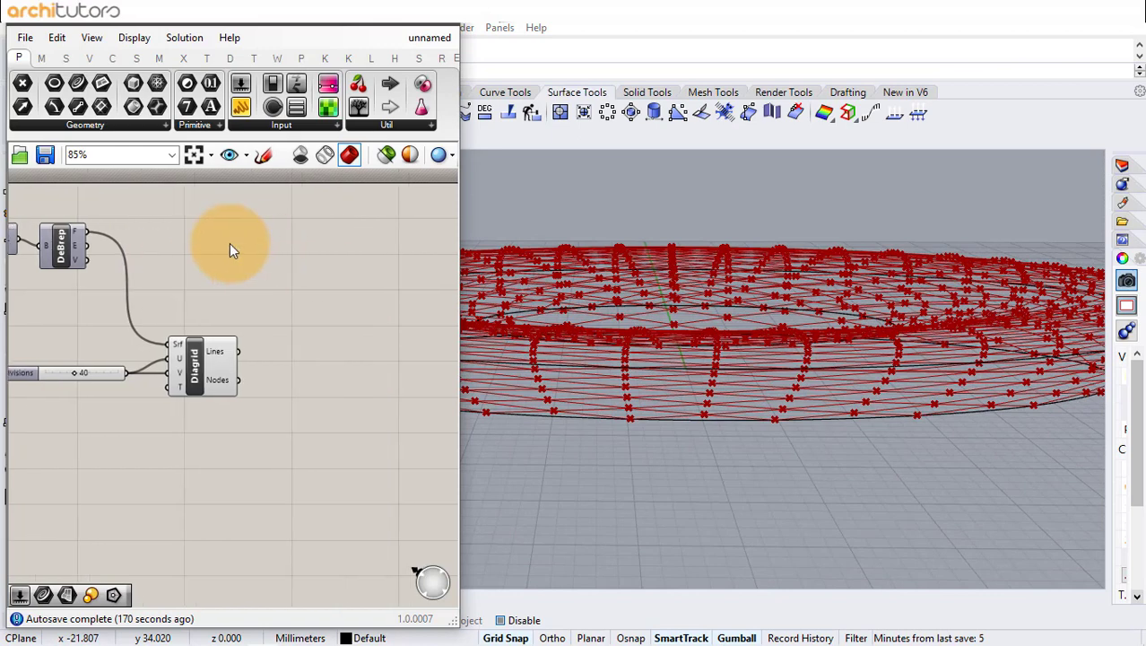
Add a Diamond Panels component and connect the Deconstruct Brep faces to Srf and the 40 slider to U and V
double_click(230, 243)
text(dia)
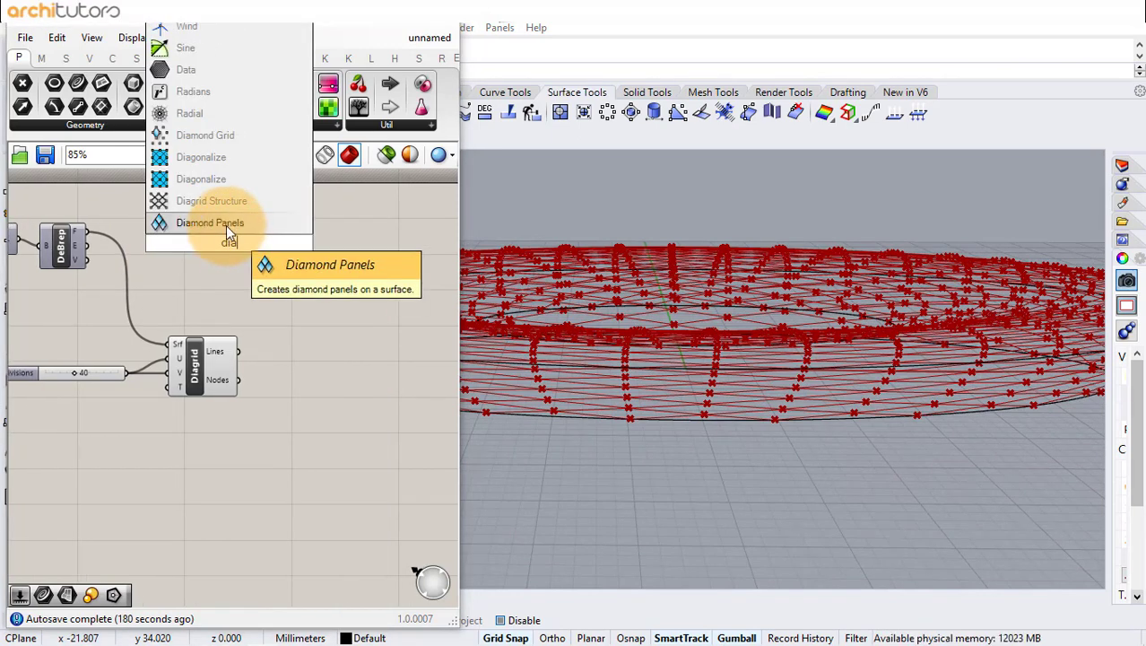
click(226, 225)
drag(234, 251, 287, 258)
click(180, 319)
drag(127, 372, 259, 257)
Place the Diagrid component below the Diamond Panels component and turn off the Diagrid preview
drag(222, 366, 269, 405)
middle_click(261, 395)
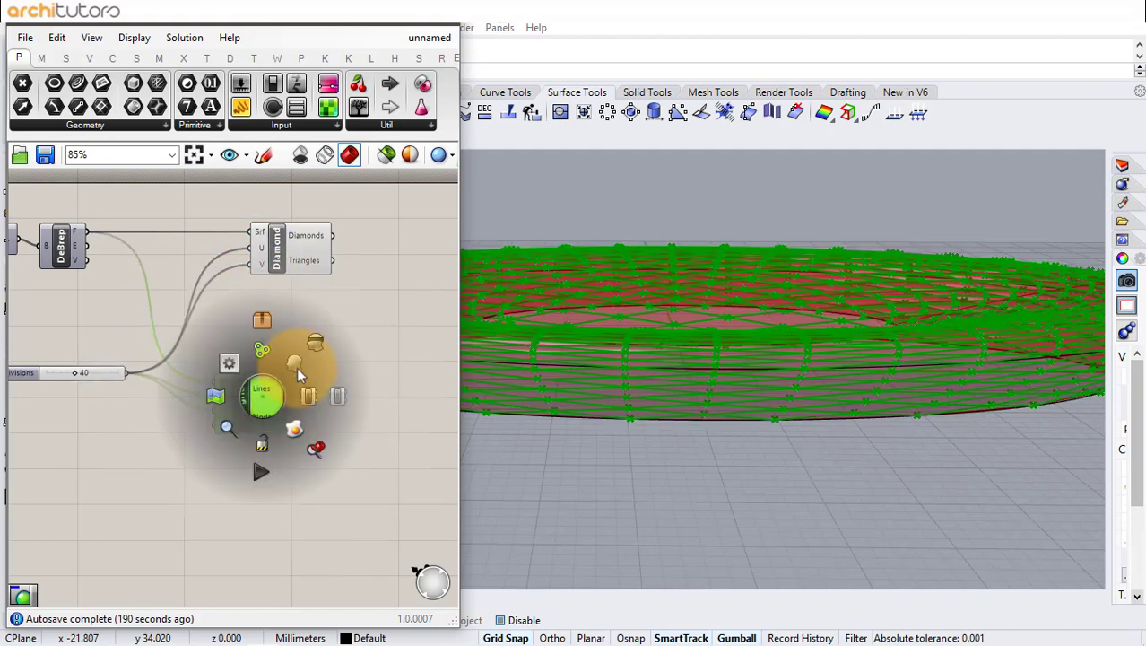
click(318, 338)
drag(304, 255, 275, 247)
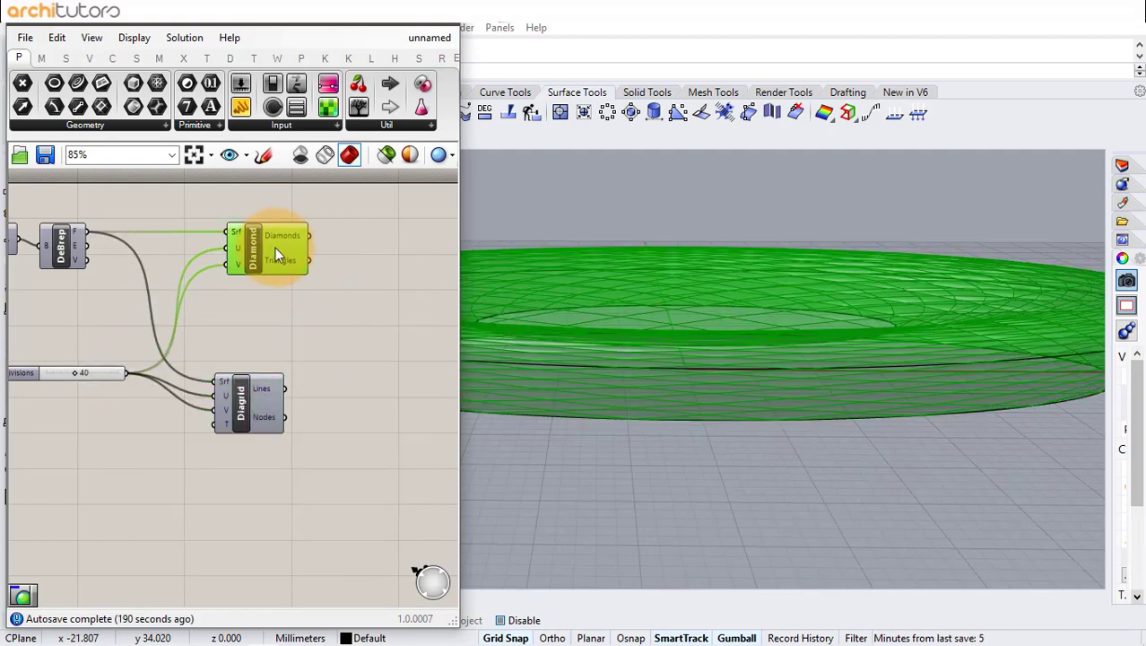
Add a Panel Frame component beyond Diamond Panels and connect the Diamonds output to its Panel input
click(611, 343)
right_drag(614, 345, 846, 343)
right_drag(432, 304, 241, 241)
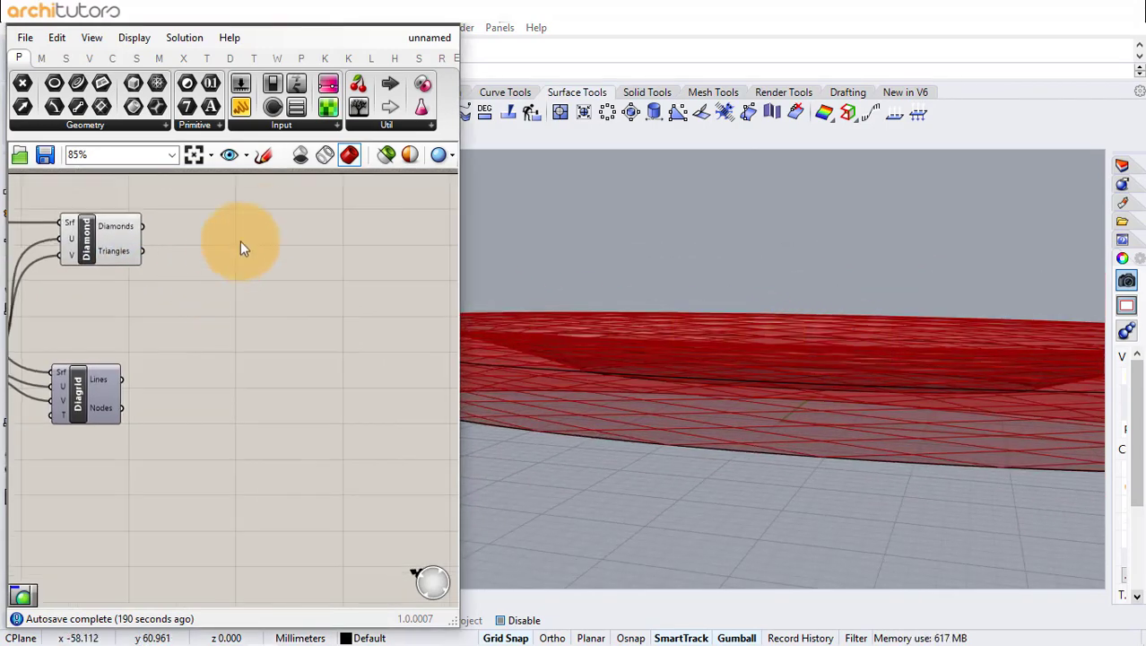
double_click(259, 224)
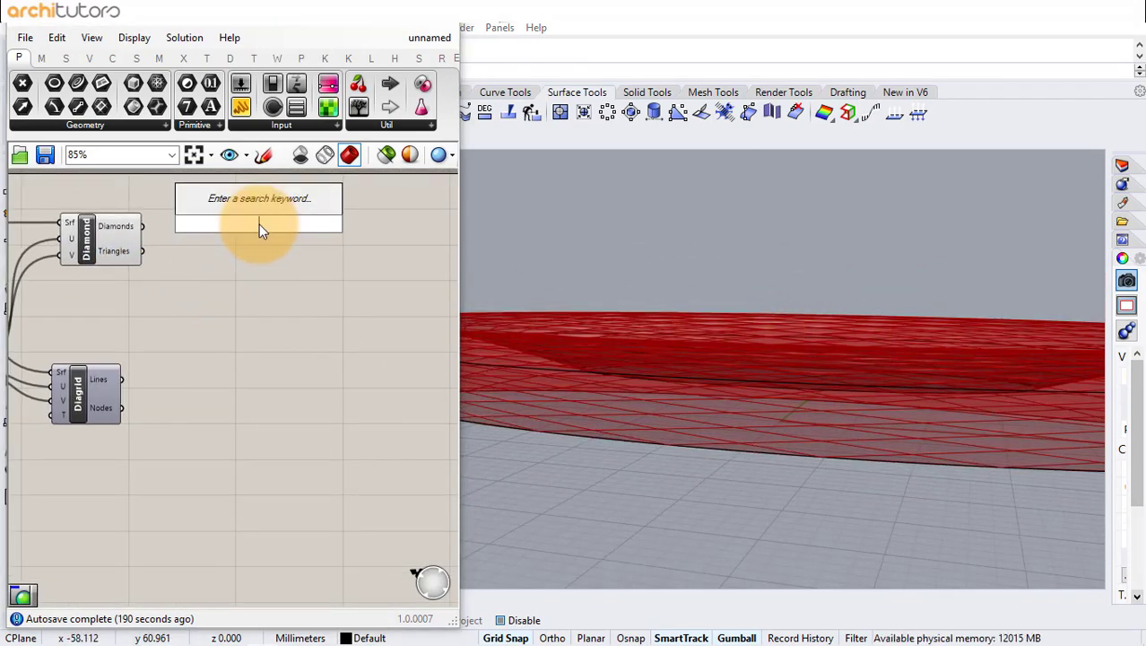
text(panel)
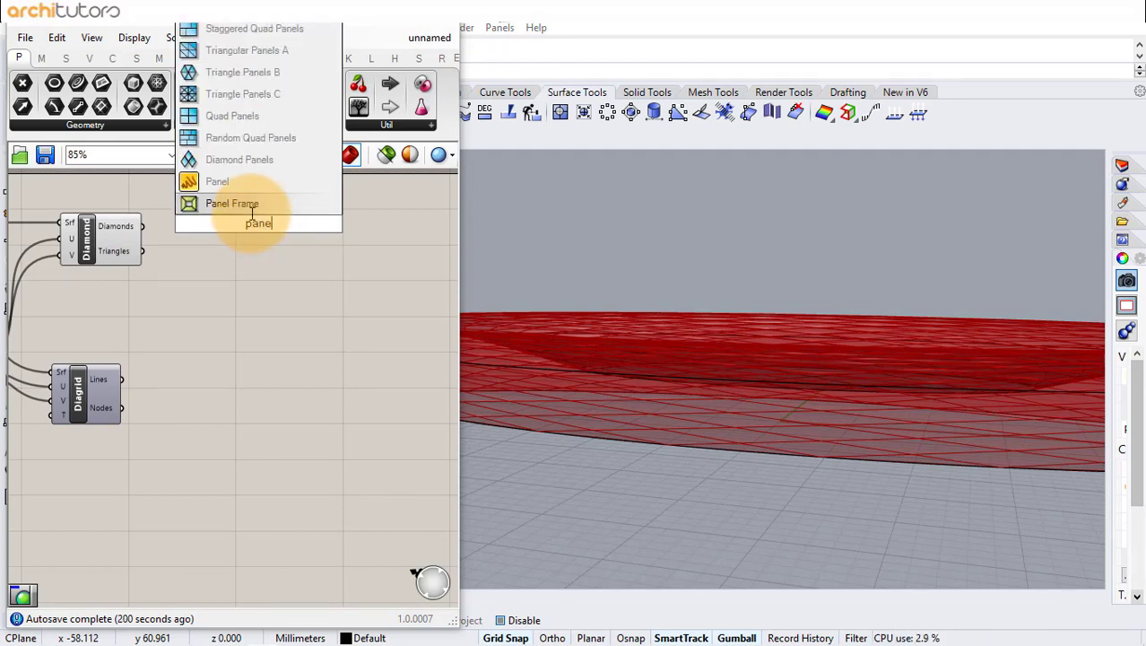
key(Return)
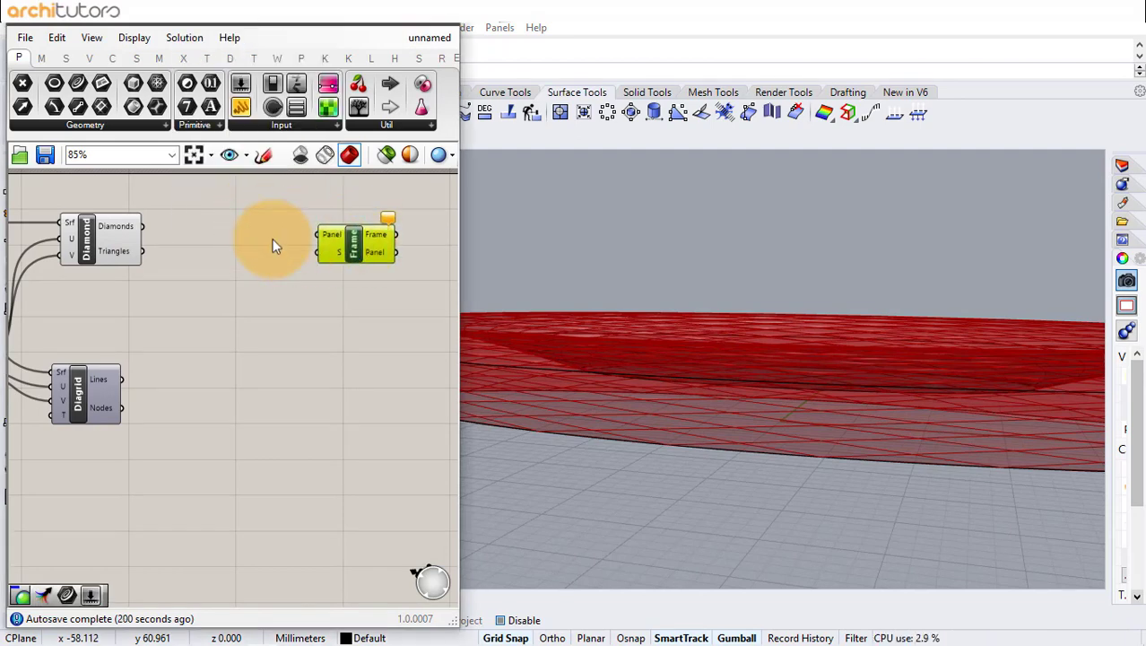
drag(131, 225, 406, 246)
click(176, 237)
click(337, 287)
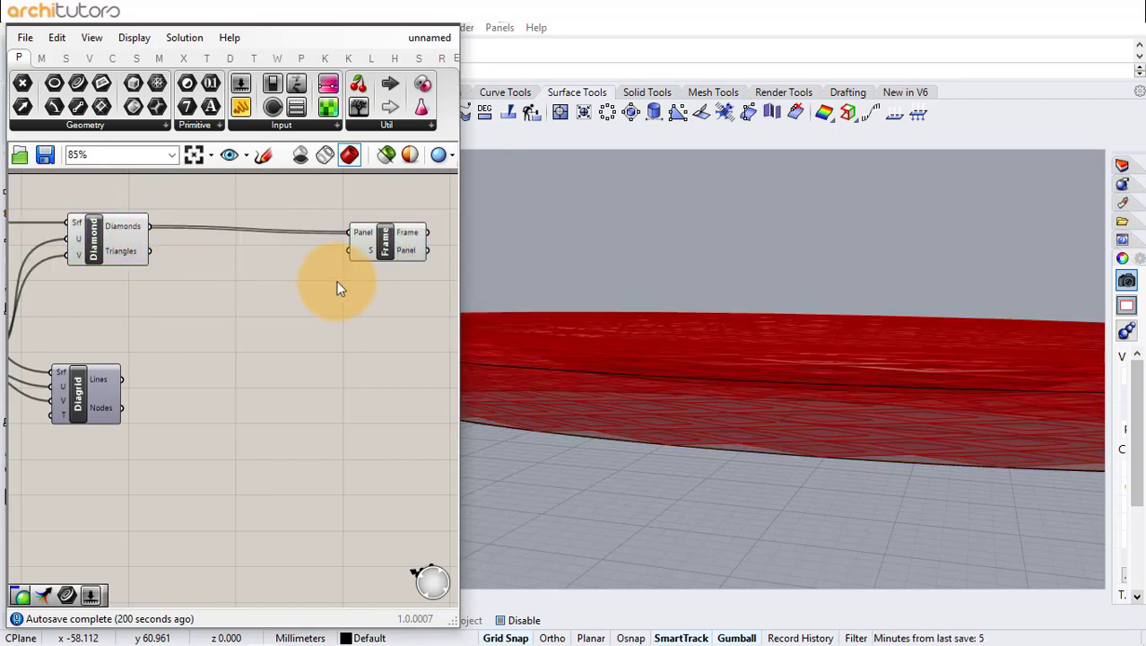
Add a Custom Preview component and connect the Frame output of Panel Frame to its geometry input
click(389, 239)
scroll(841, 431, up, 5)
right_drag(841, 431, 797, 418)
click(326, 304)
right_drag(317, 301, 177, 287)
double_click(298, 230)
text(cust)
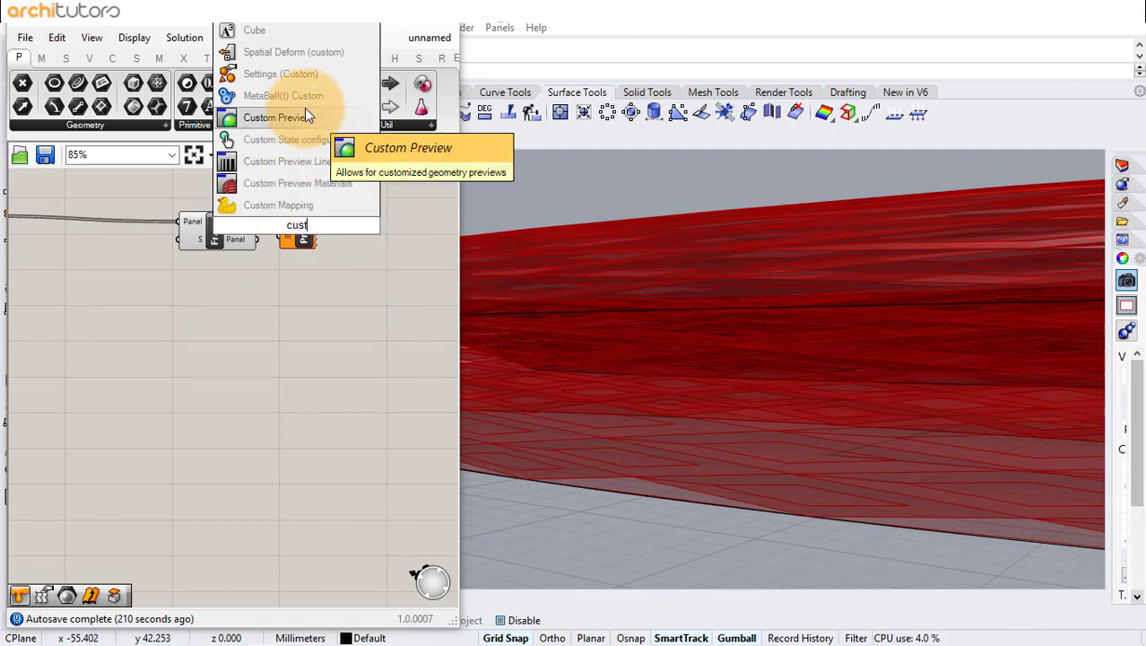
click(301, 115)
drag(341, 234, 350, 235)
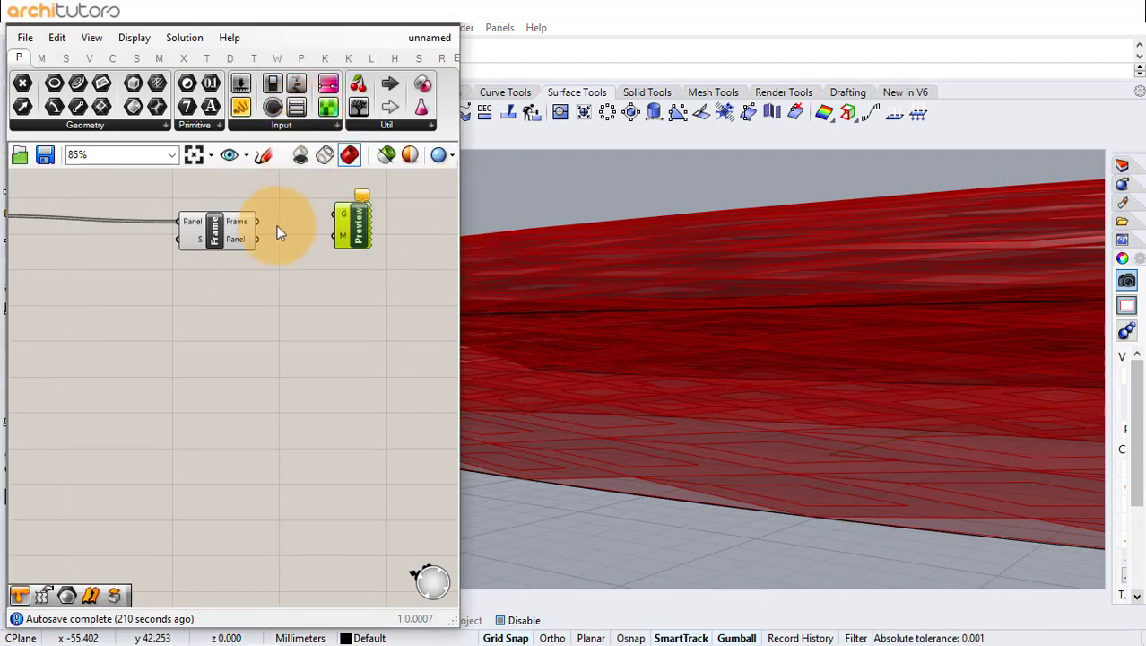
drag(259, 223, 336, 215)
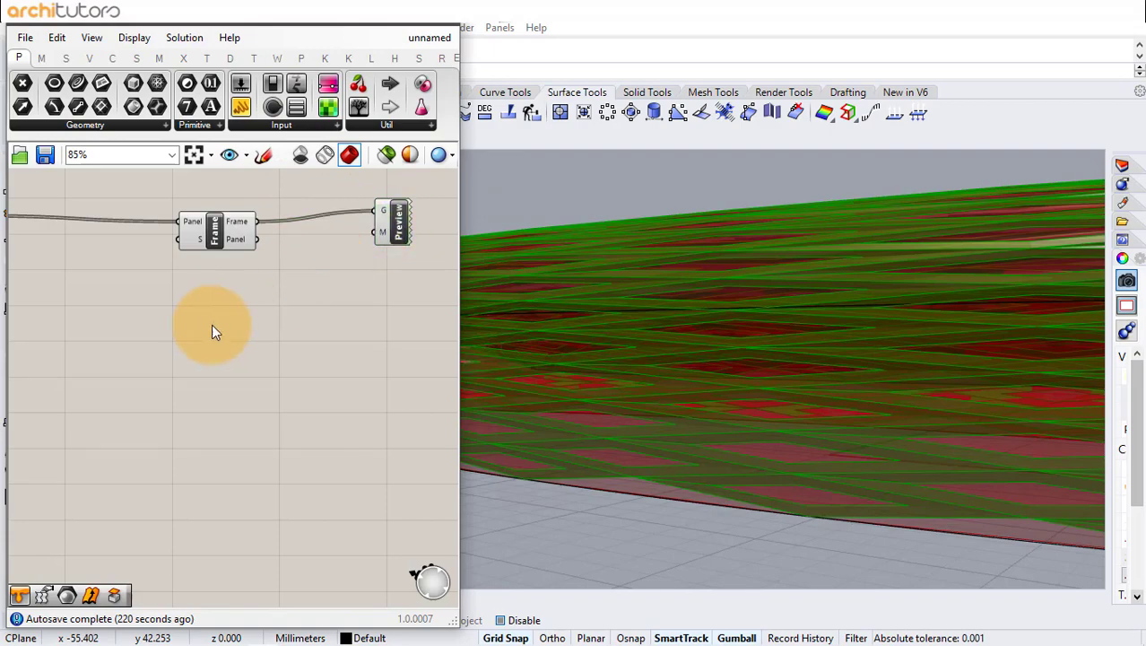
Add an Area component below Diamond Panels and connect the Diamonds output to its geometry input
scroll(675, 356, down, 5)
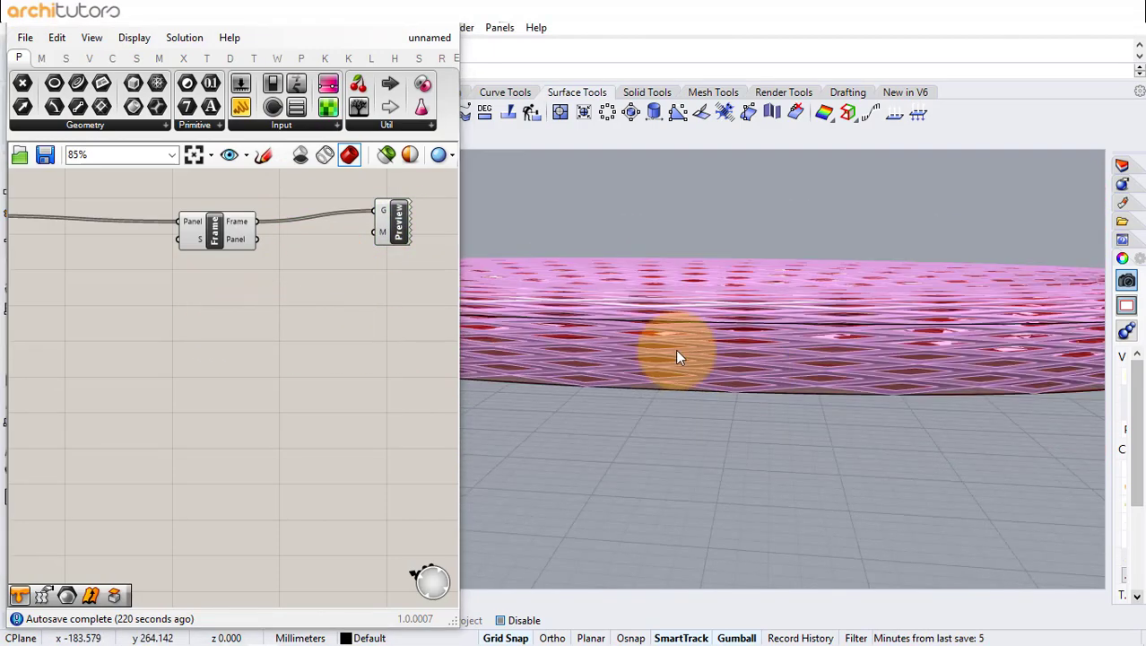
right_drag(677, 356, 810, 376)
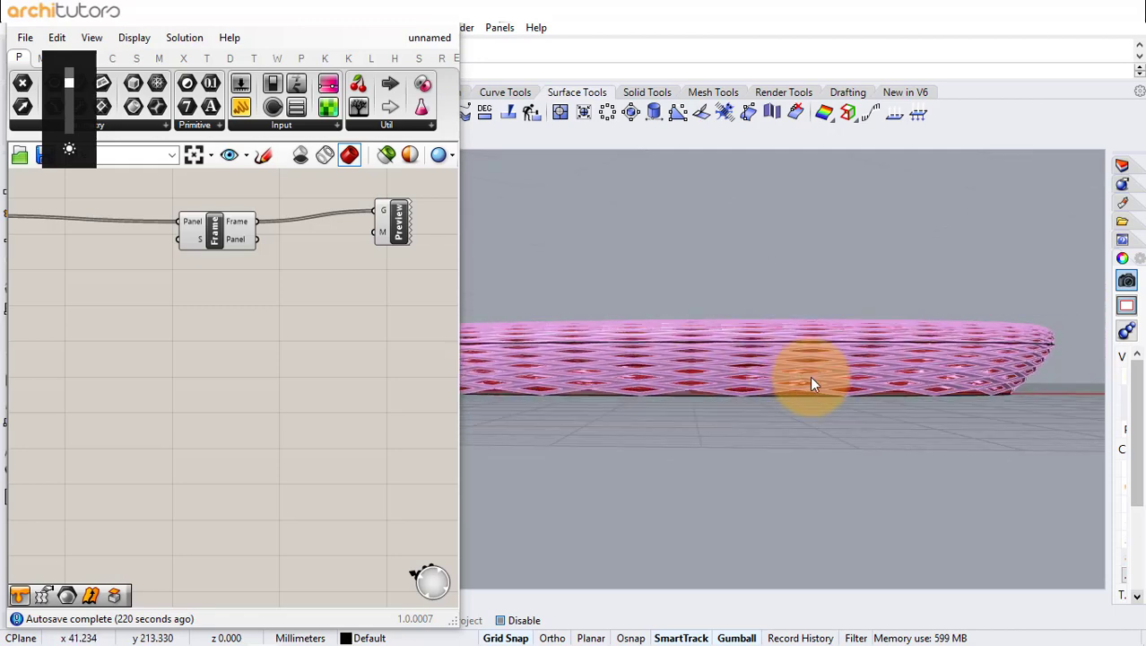
scroll(321, 323, down, 3)
right_drag(156, 320, 202, 314)
scroll(186, 287, up, 4)
right_drag(191, 323, 172, 298)
double_click(181, 287)
text(a)
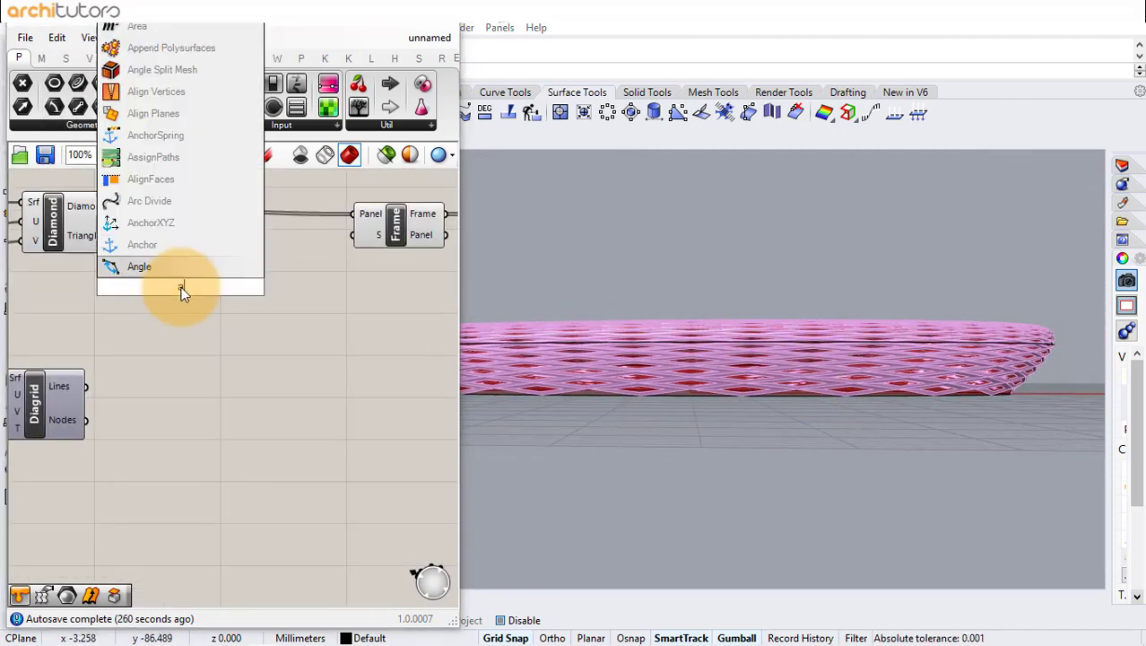
text(rea)
click(183, 268)
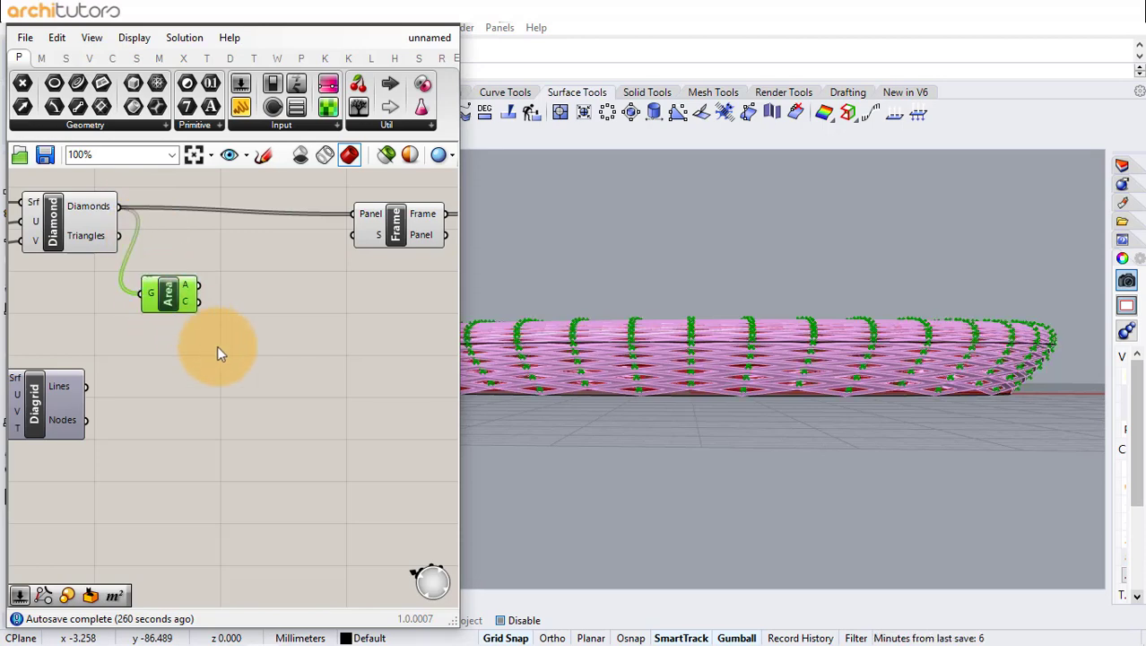
Add a Pull Point component and connect the Area centroid output to its point input
click(218, 346)
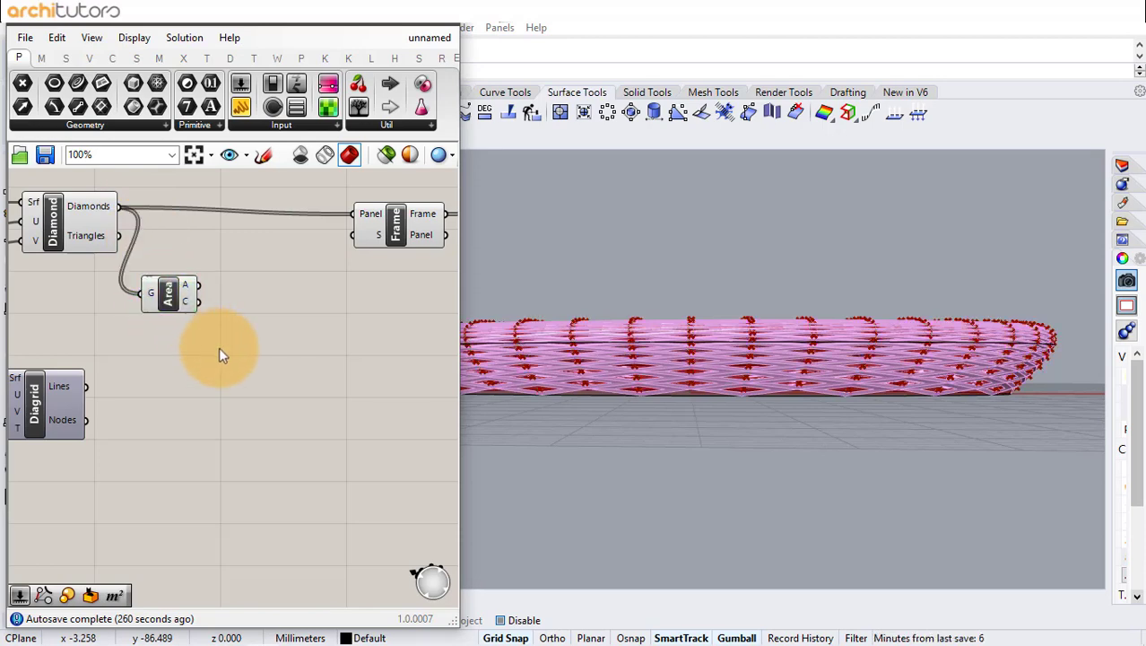
double_click(220, 348)
text(pull)
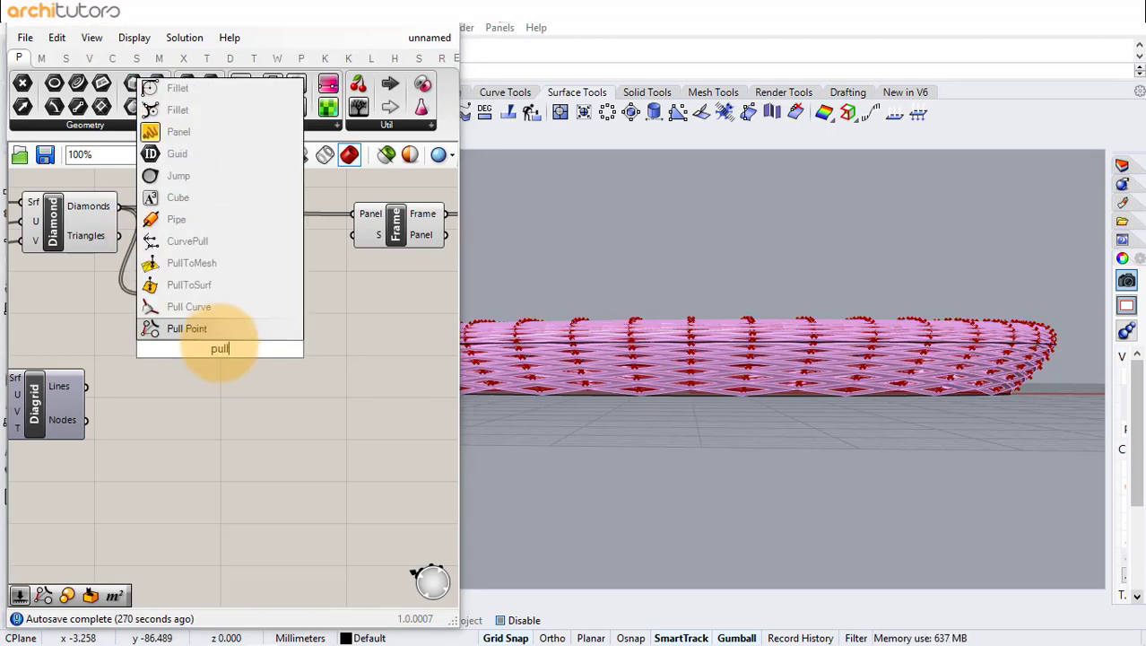
click(218, 333)
drag(225, 347, 262, 335)
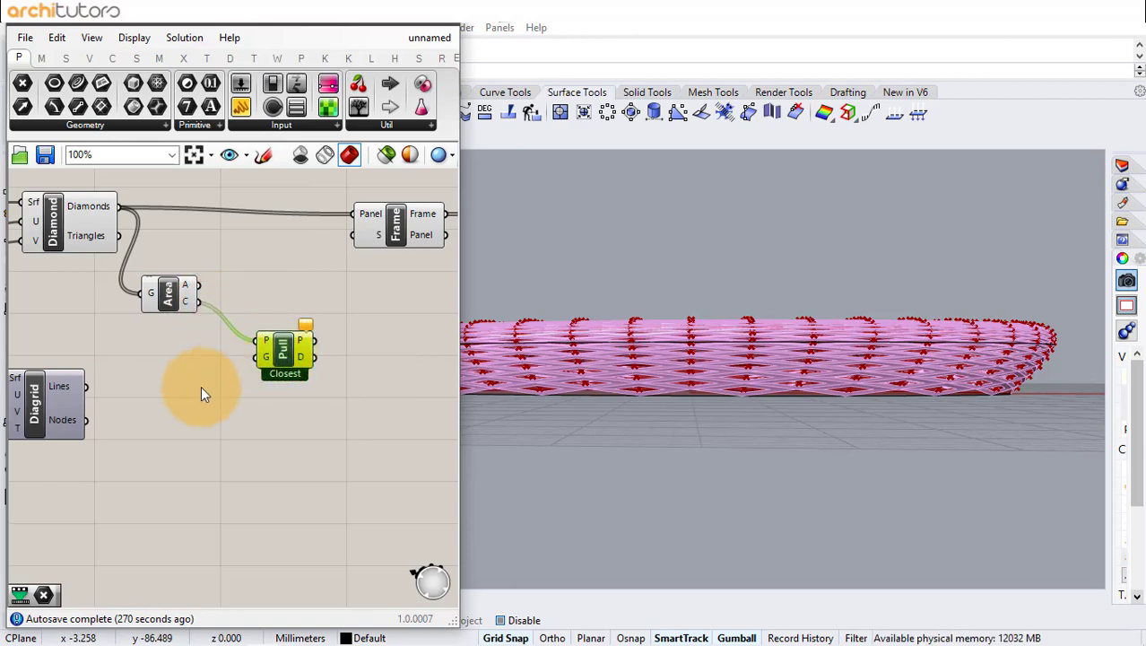
Add a Point parameter and connect it to the geometry input of the Pull Point component
double_click(165, 408)
text(po)
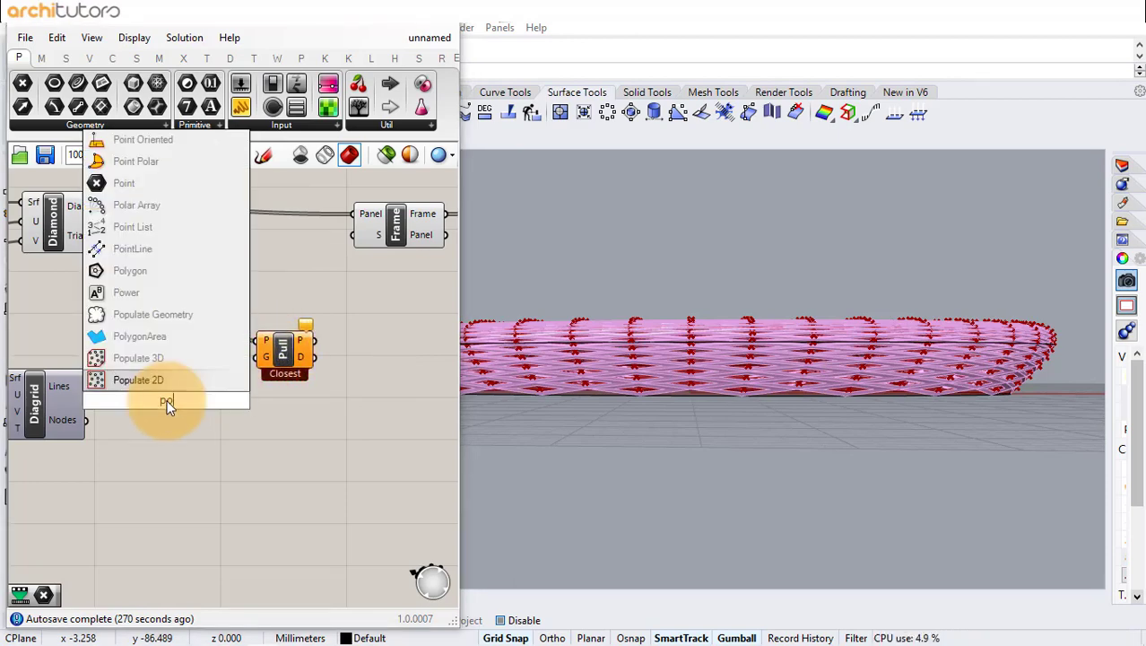
text(int)
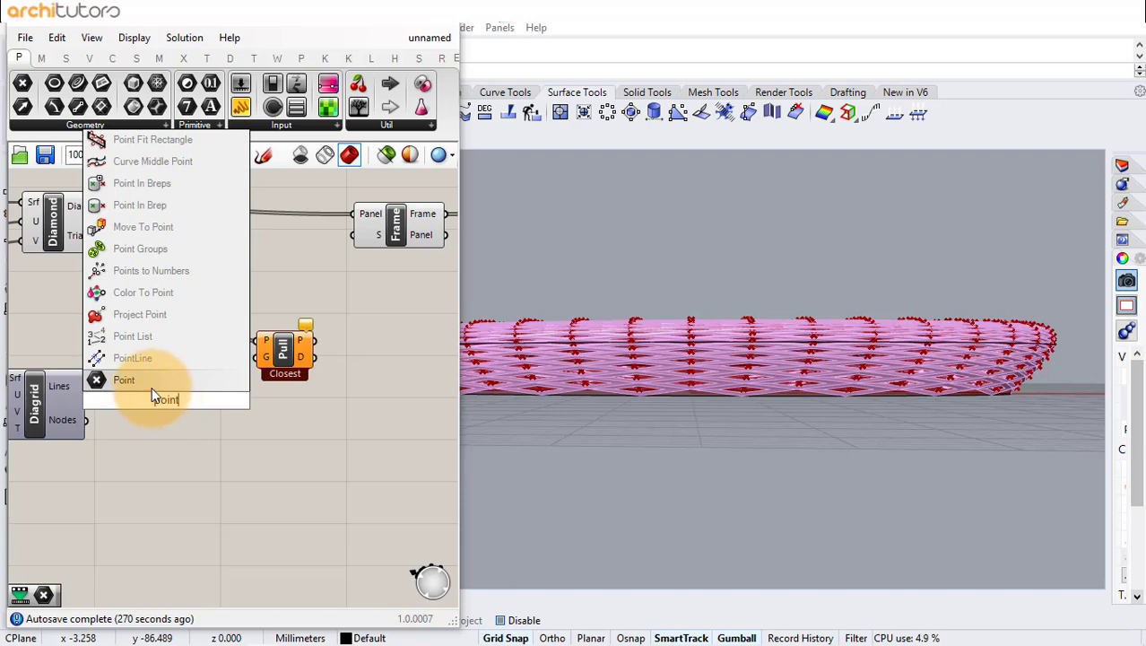
click(152, 385)
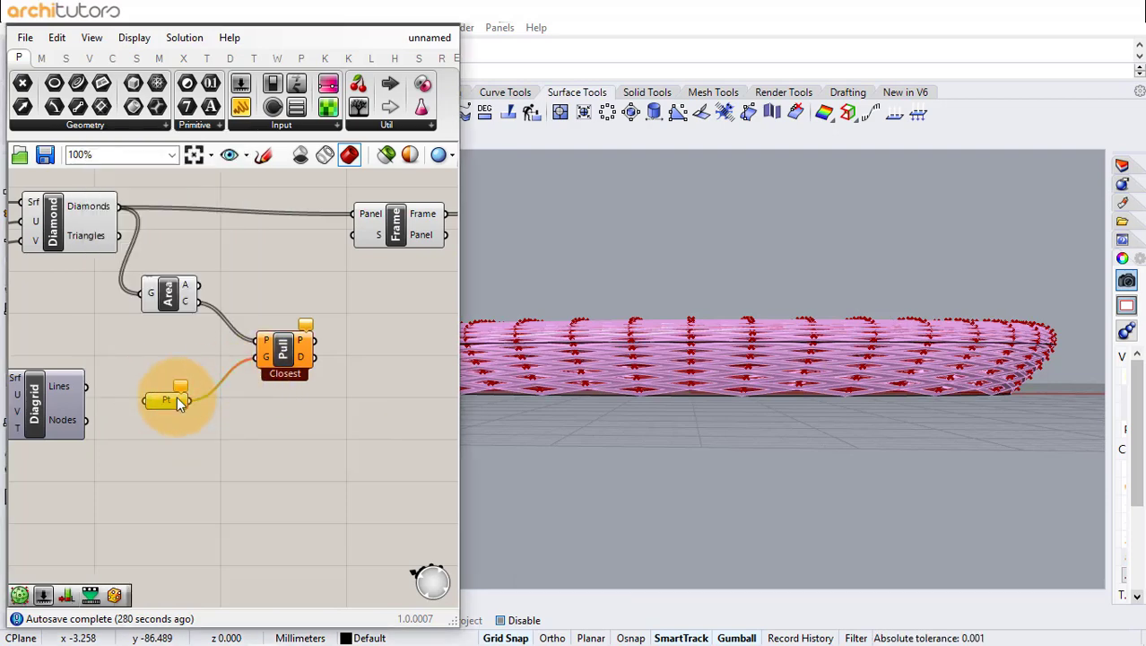
Set one point for the Point parameter by picking a location near the ring's lower outer edge
right_click(177, 398)
click(231, 514)
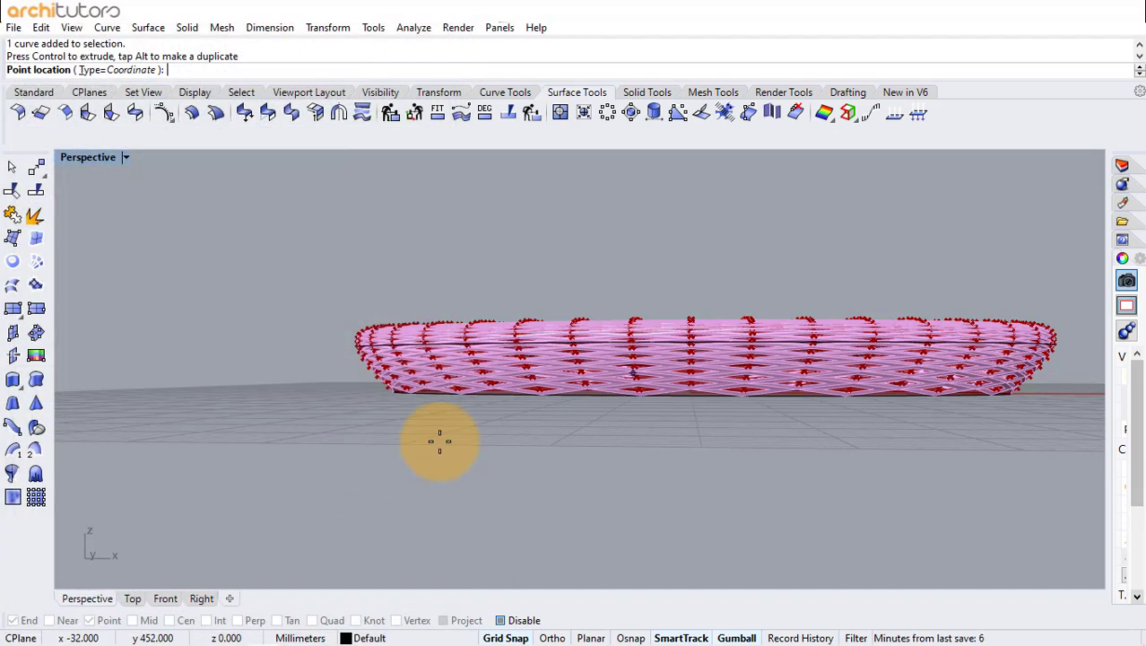
right_drag(648, 368, 652, 436)
scroll(652, 436, down, 2)
scroll(661, 395, up, 8)
scroll(661, 396, up, 3)
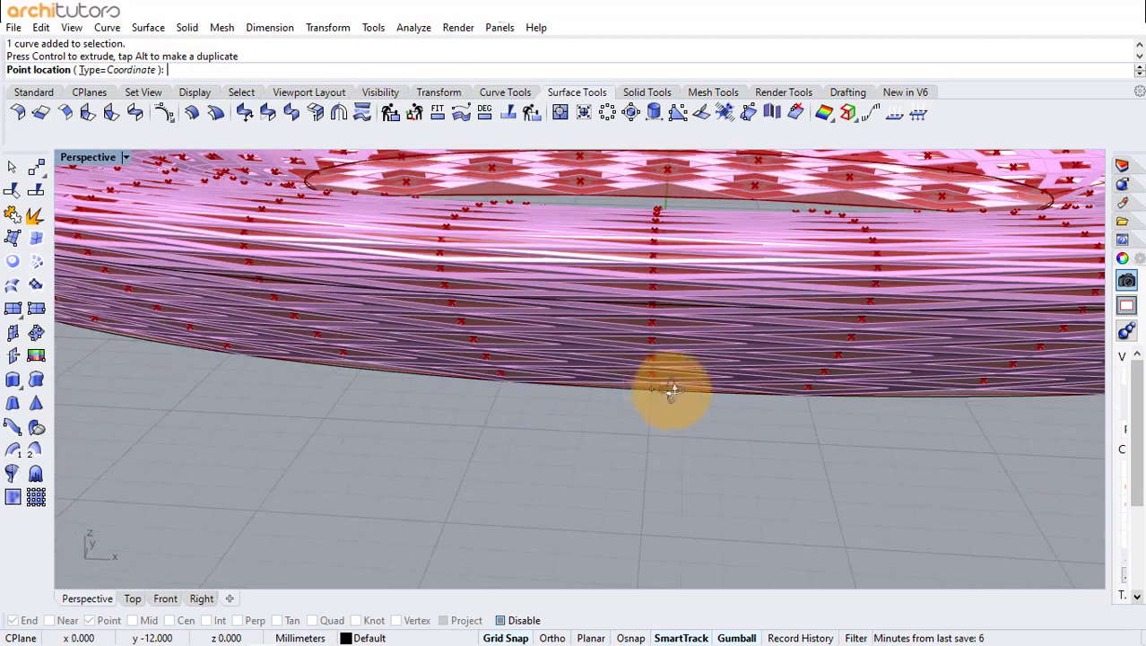
right_drag(670, 391, 780, 373)
click(532, 403)
Move the reference point from the ring's lower edge up onto its outer side
scroll(488, 405, down, 3)
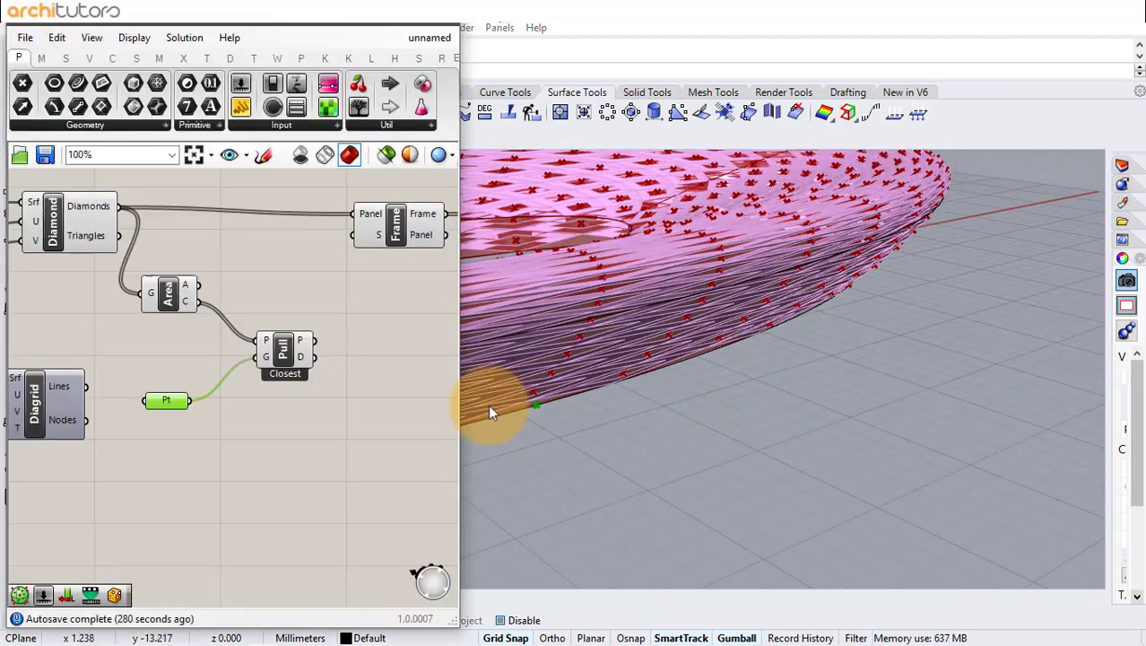
click(259, 409)
click(177, 406)
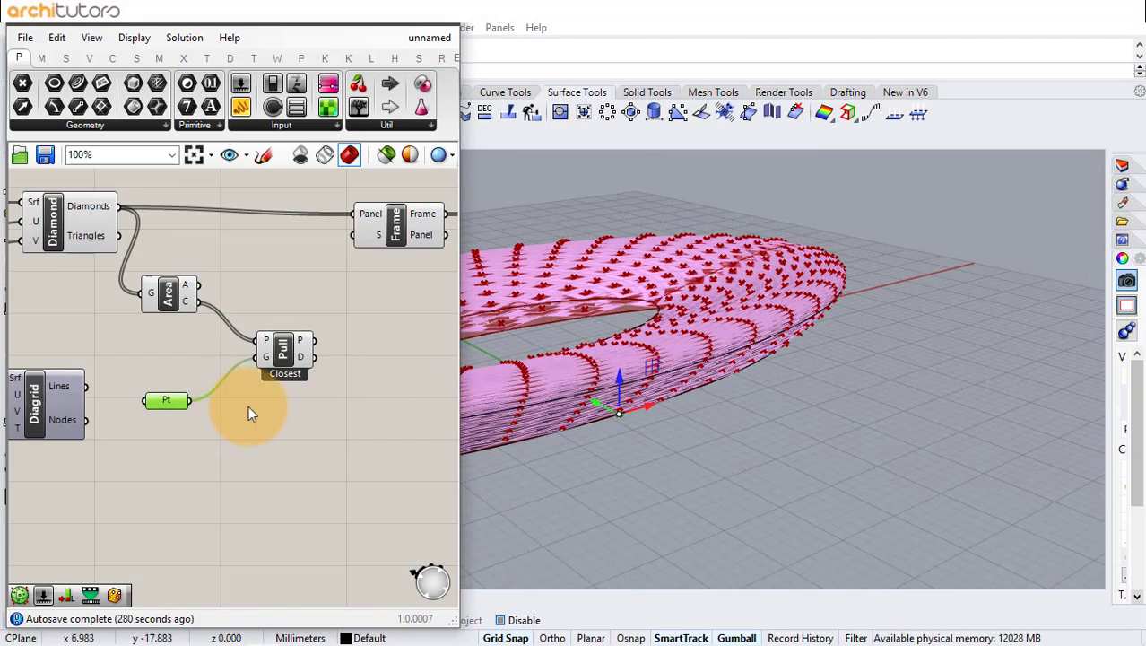
right_drag(680, 361, 665, 466)
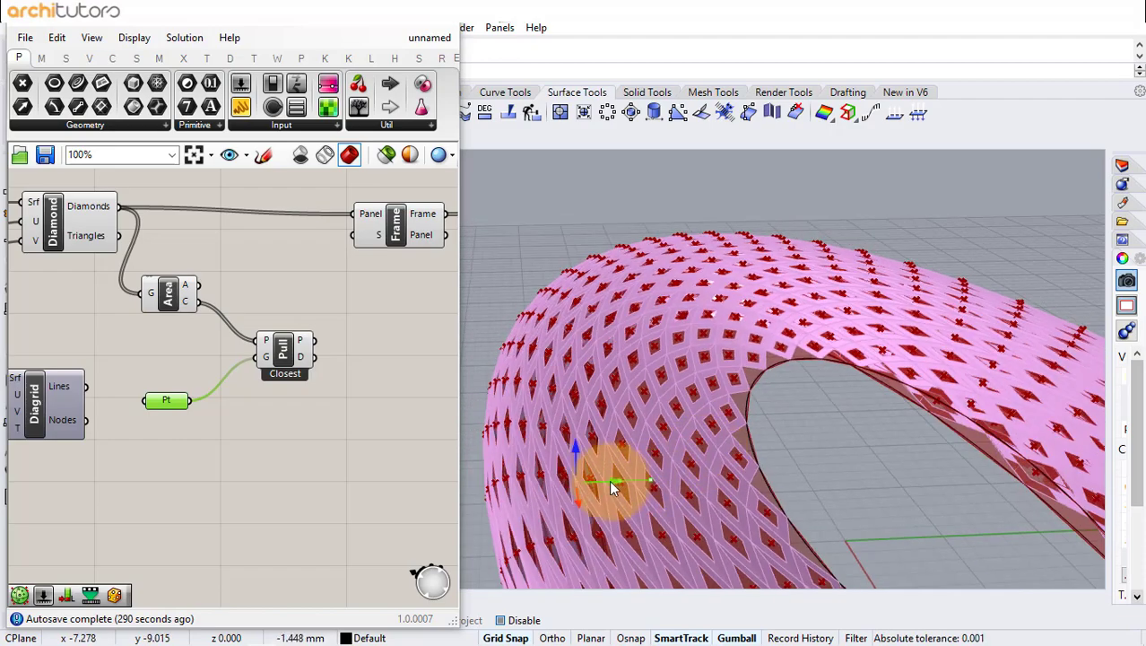
right_drag(573, 479, 816, 480)
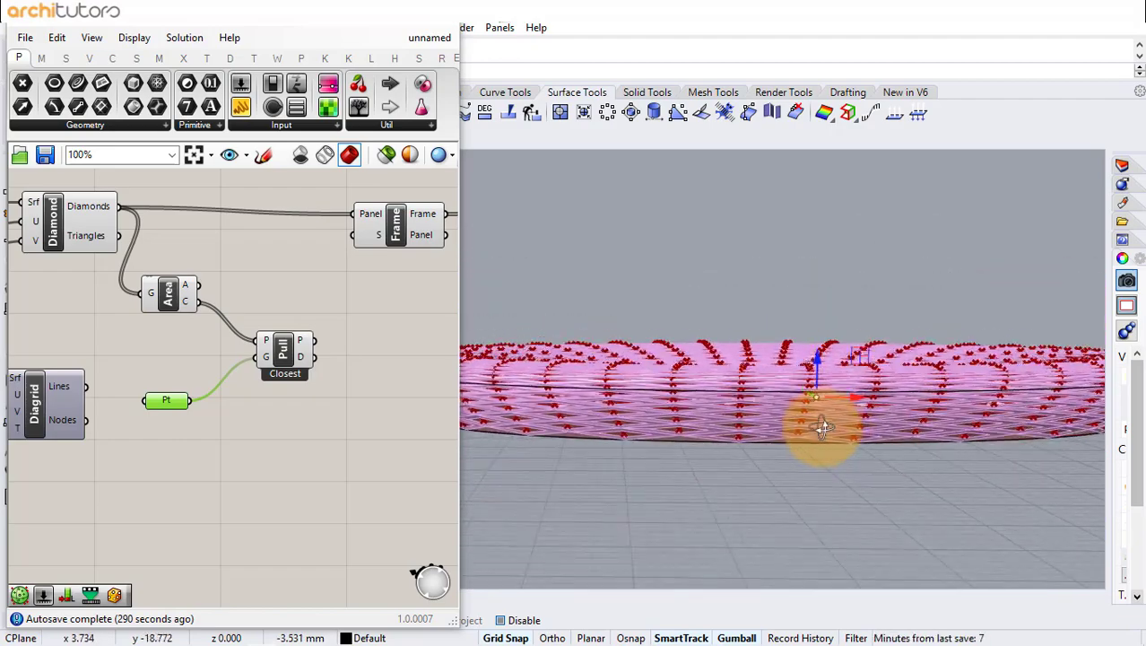
Add a Remap Numbers component fed by the Pull Point distance output, and shift the Panel Frame component further along
right_drag(334, 341, 217, 341)
double_click(249, 339)
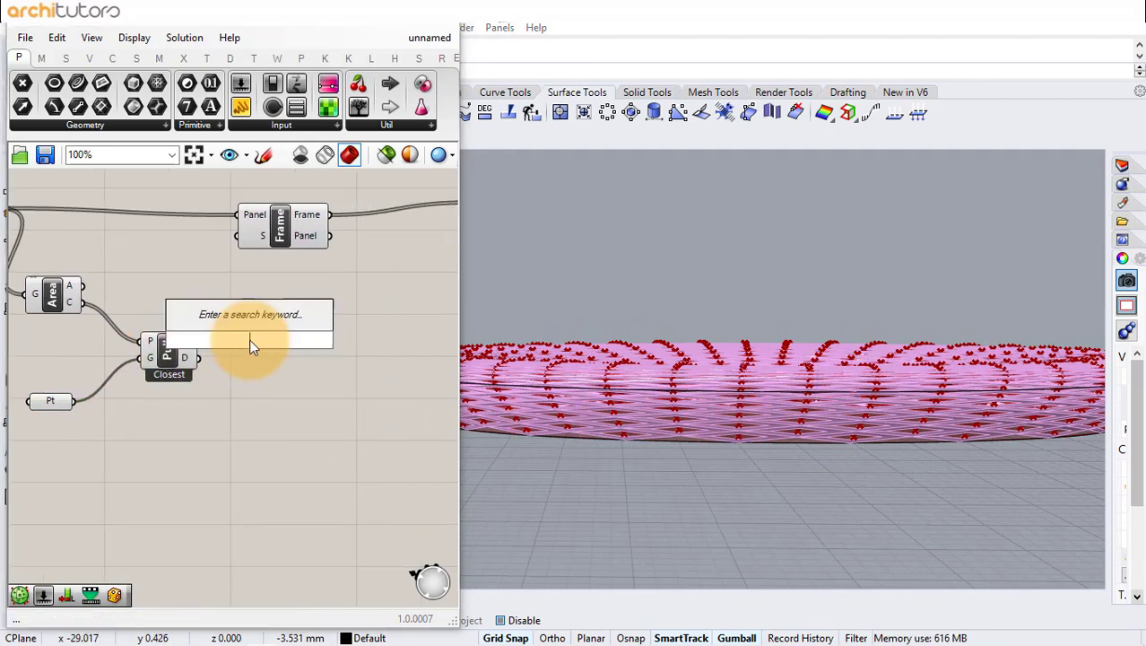
text(remap)
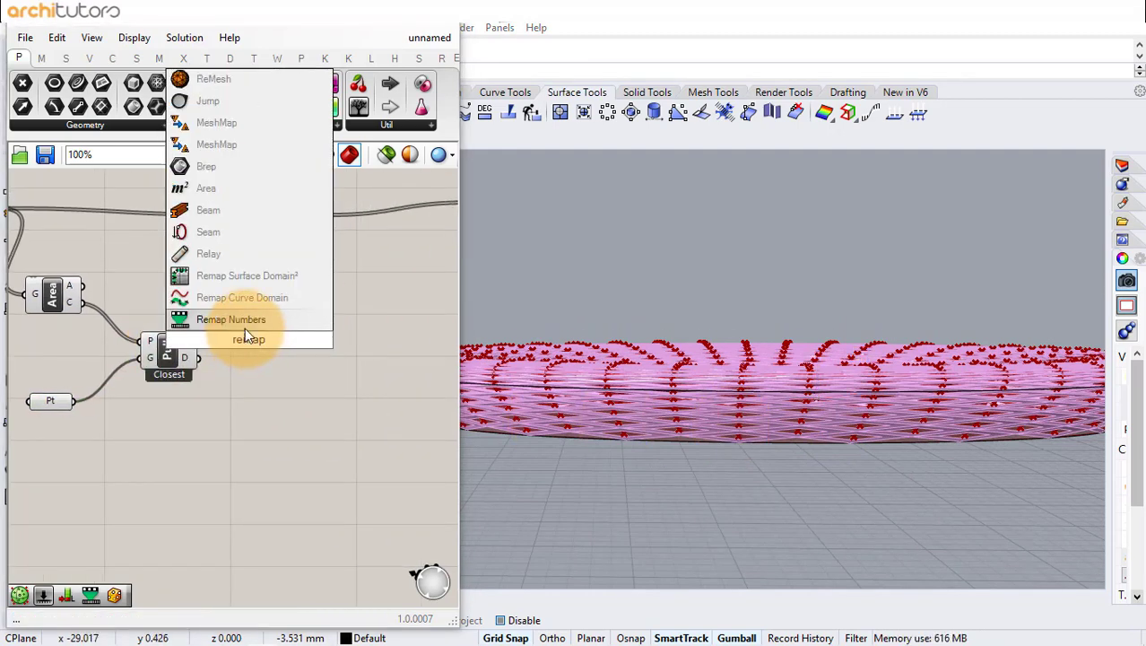
key(Return)
drag(312, 323, 369, 322)
scroll(354, 345, up, 2)
right_drag(324, 397, 227, 364)
drag(239, 207, 363, 211)
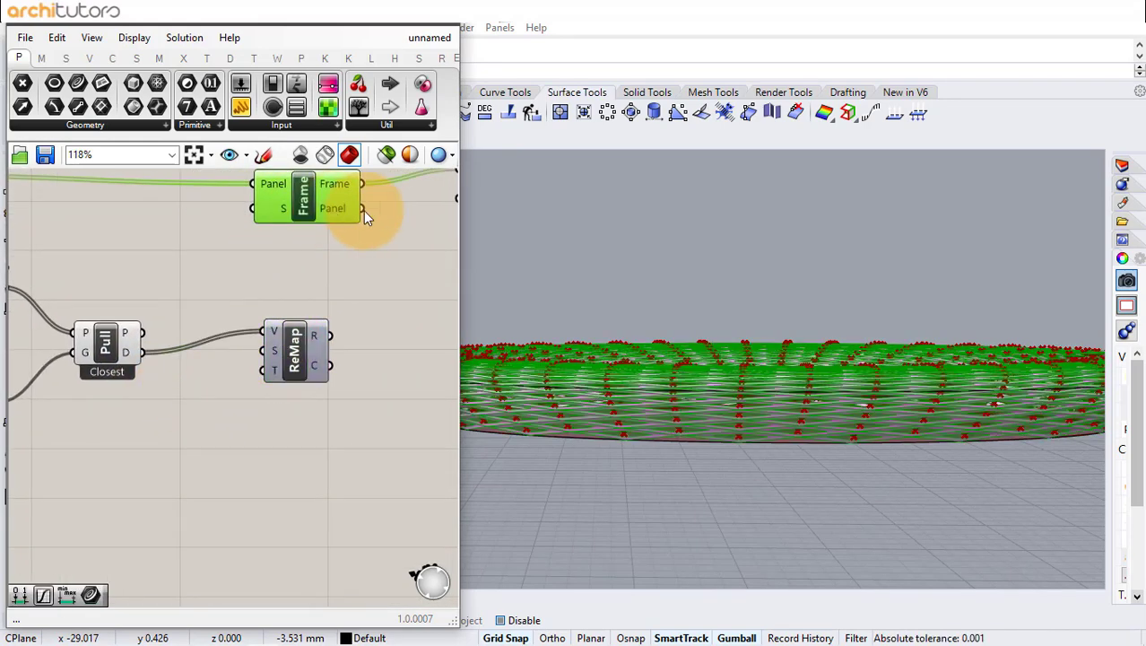
Add a Bounds component fed by the Pull Point distance output and connect its domain to the Remap Numbers source input
click(240, 457)
double_click(191, 411)
text(bounds)
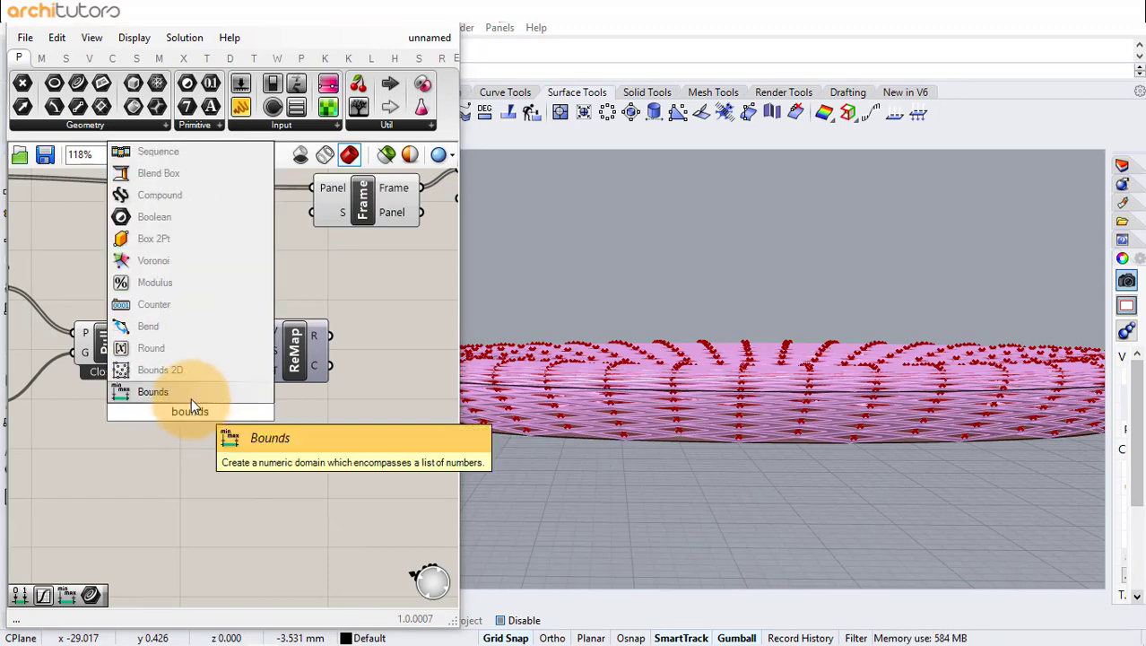
click(191, 398)
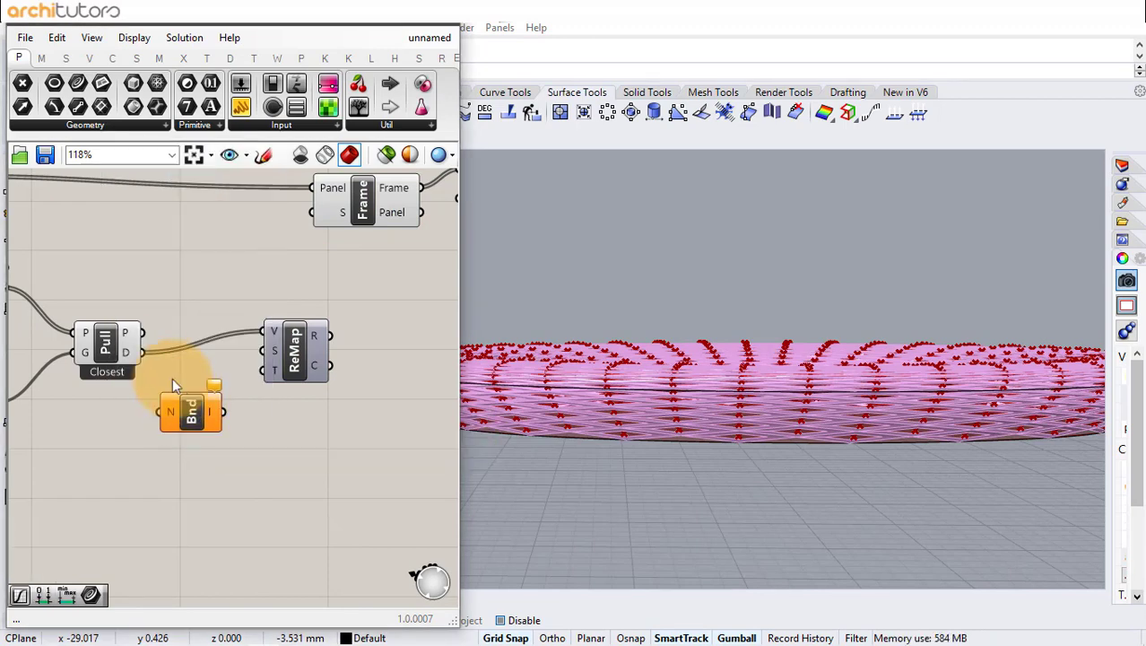
drag(156, 366, 365, 357)
drag(191, 411, 230, 376)
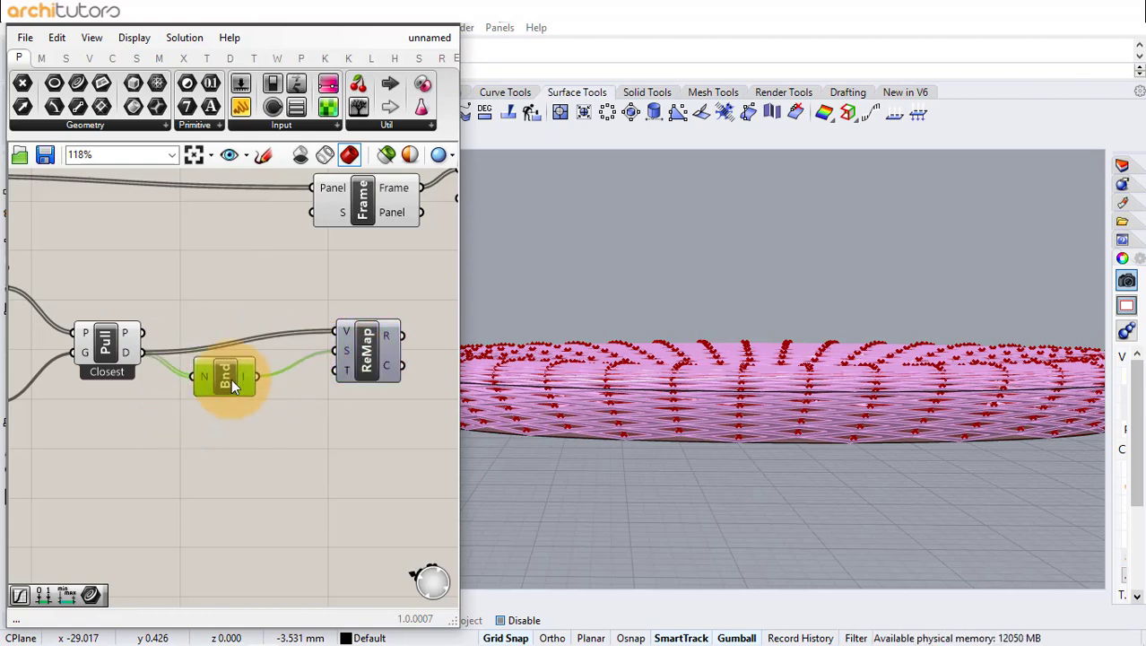
Add a Construct Domain component and connect its output to the target input of Remap Numbers
double_click(244, 452)
text(constr)
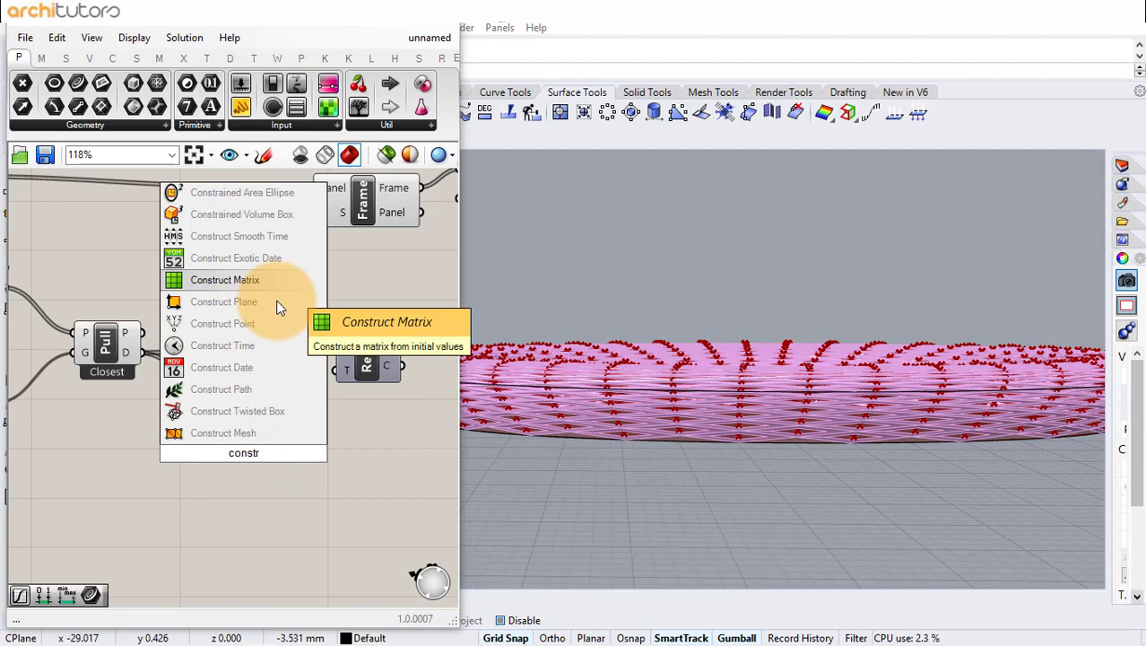
text(uct do)
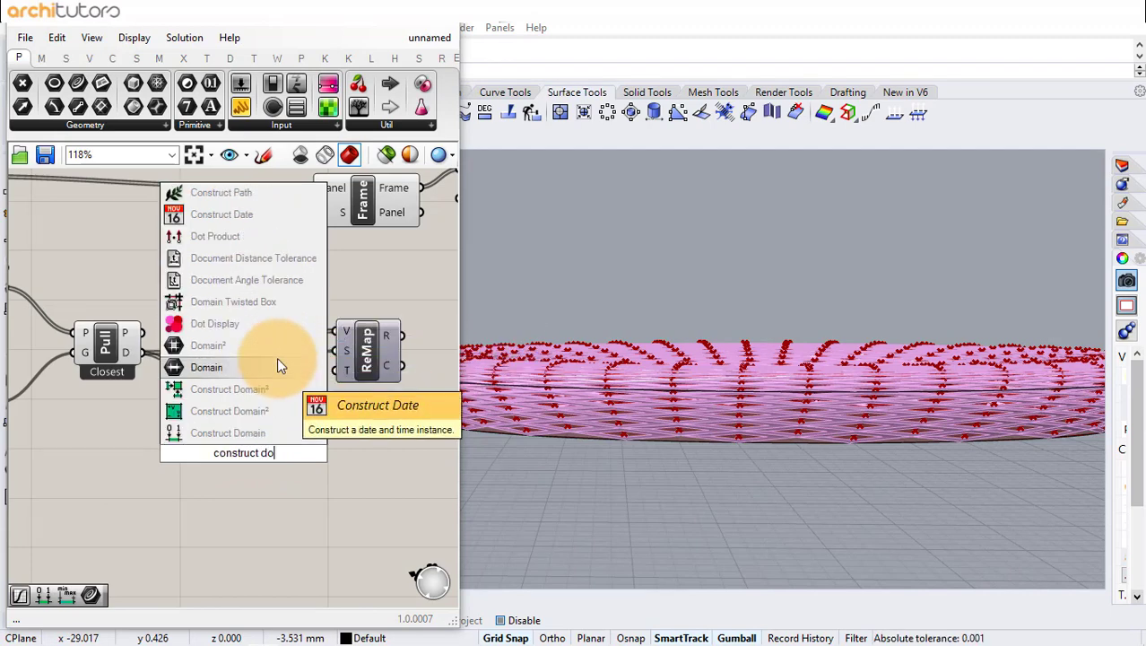
click(285, 432)
click(351, 381)
click(338, 385)
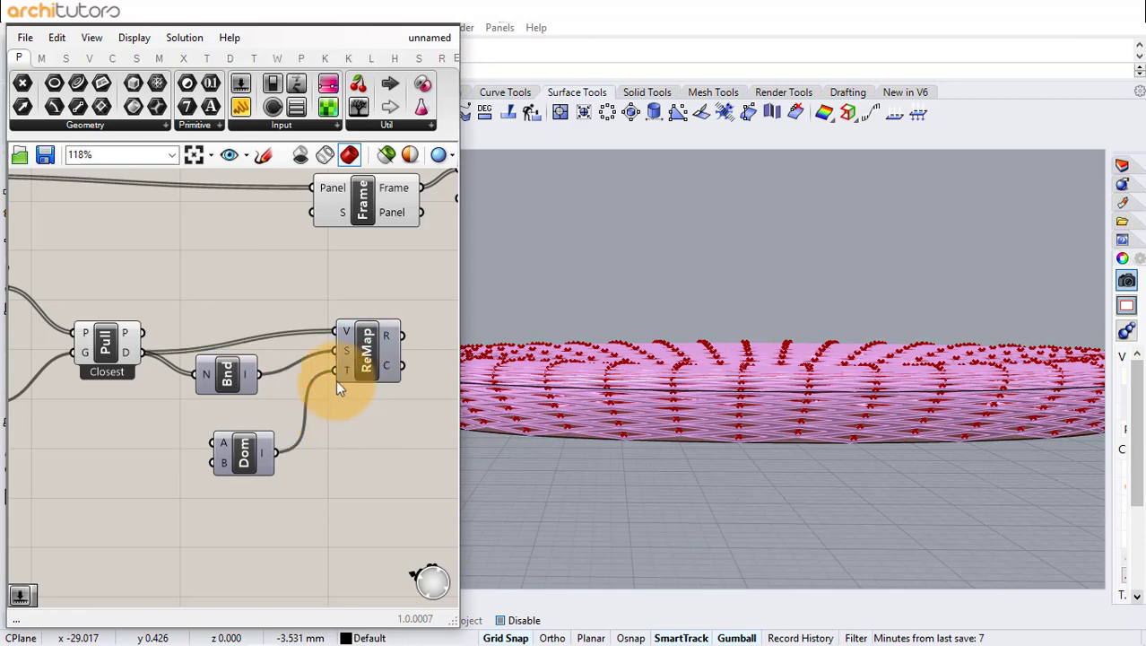
Create number sliders of 0.60 and 0.001 and connect them to the start and end inputs of Construct Domain
right_drag(350, 296, 292, 303)
scroll(291, 303, down, 1)
double_click(65, 434)
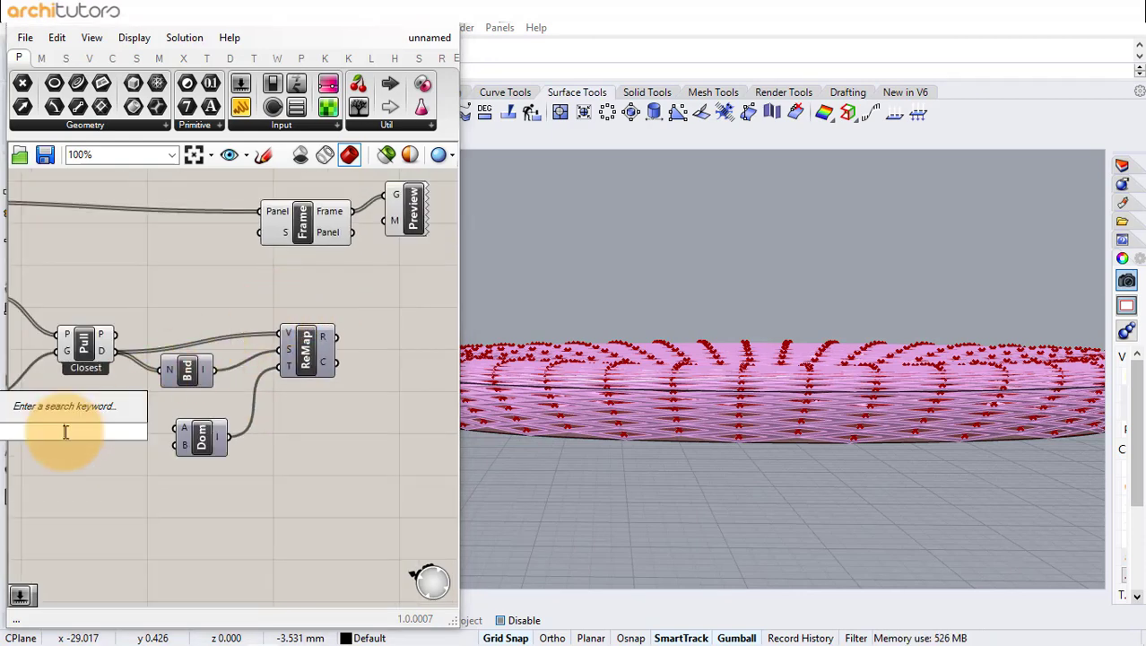
text(0)
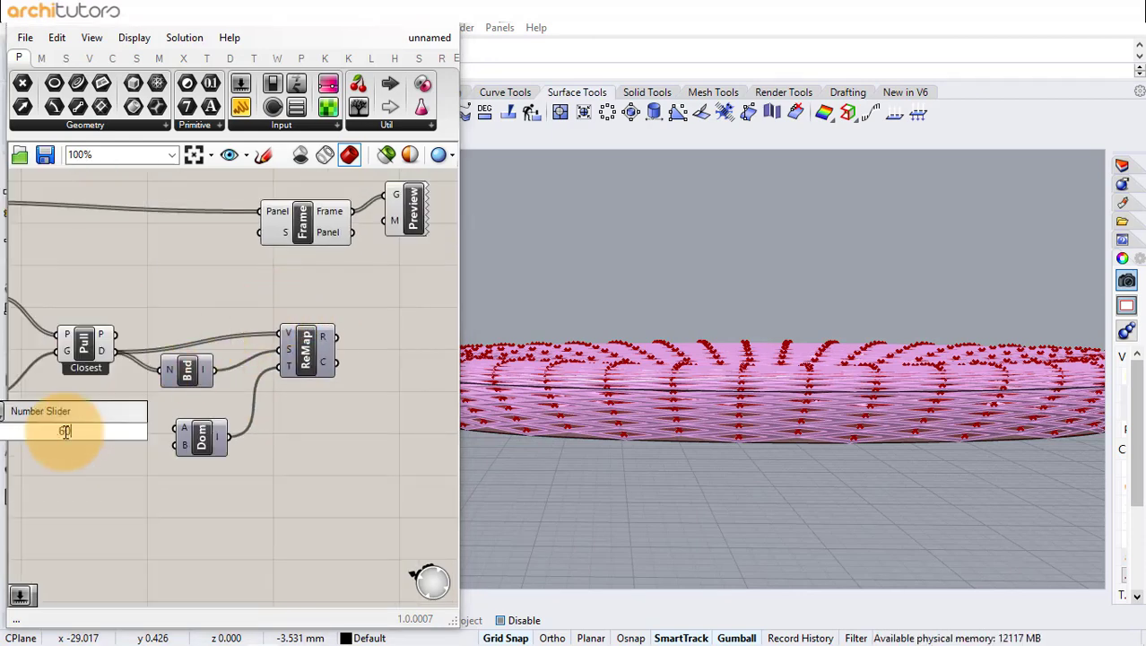
key(Return)
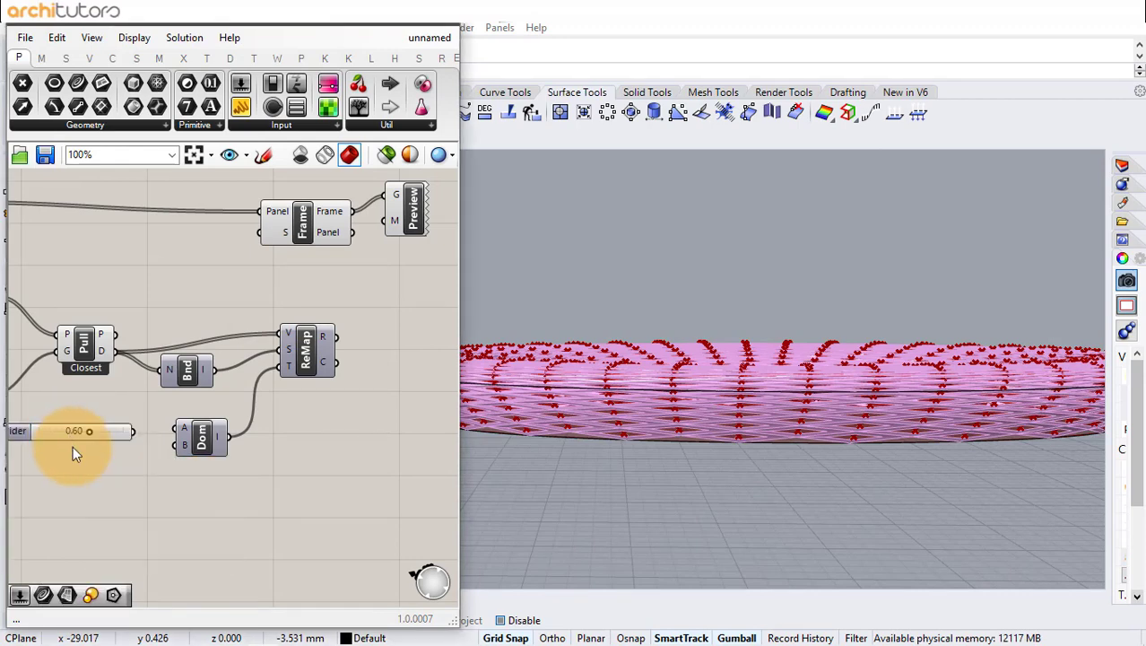
double_click(72, 446)
text(0.001)
key(Return)
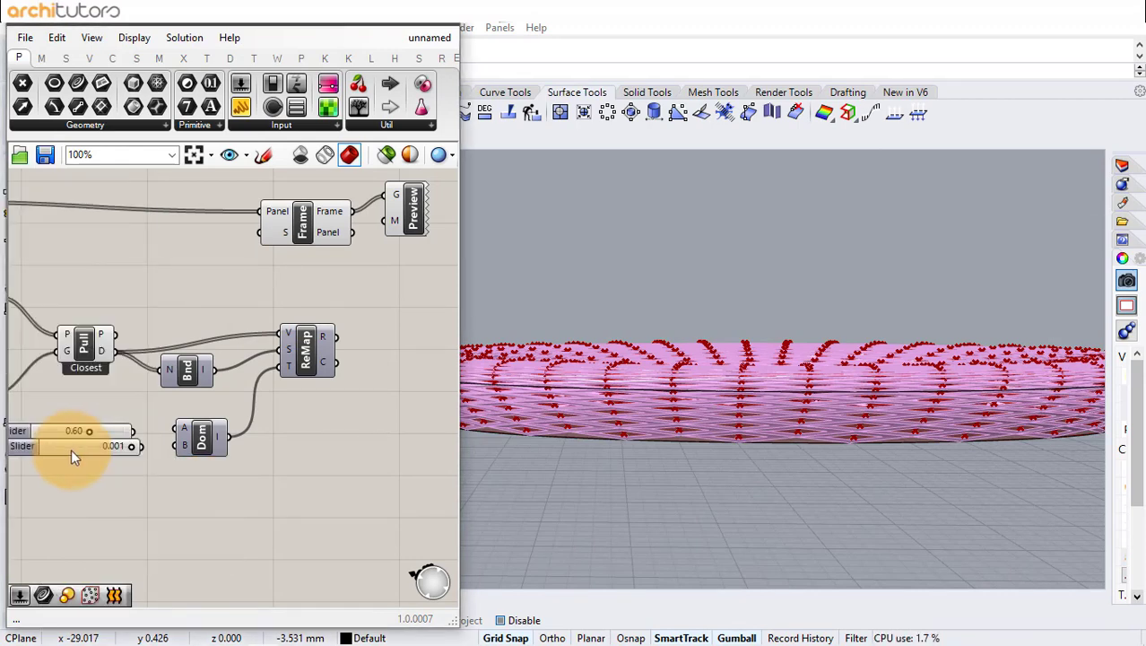
drag(128, 459, 173, 430)
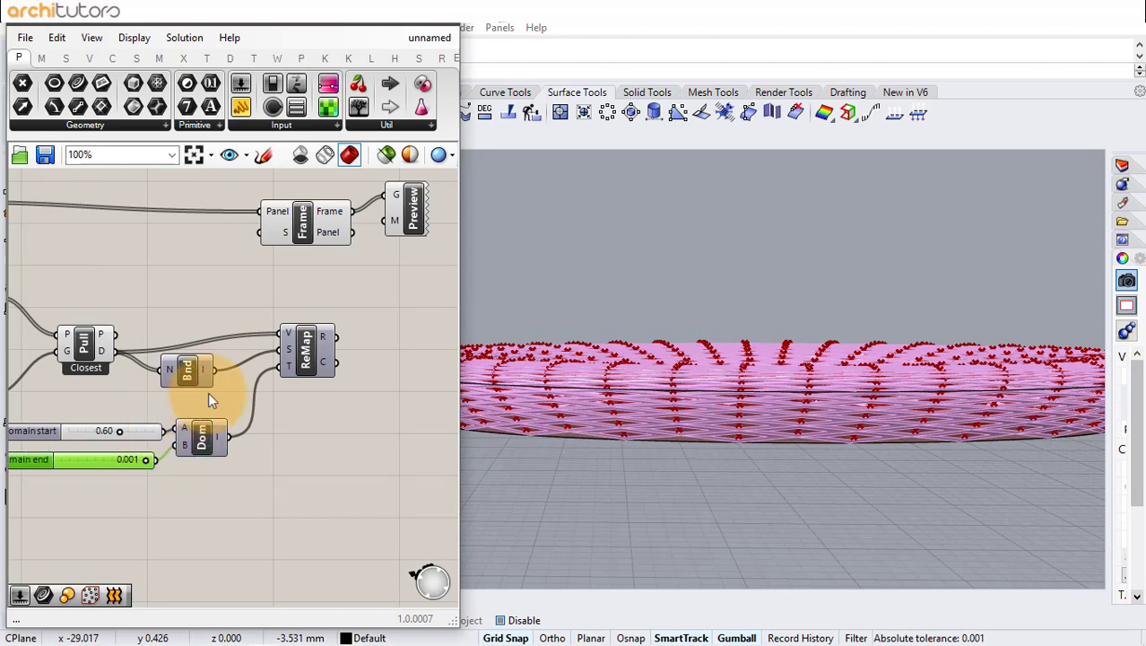
Shift the Panel Frame and Custom Preview components further along, and connect the remapped values to the frame's S input
right_drag(333, 261, 265, 264)
drag(381, 192, 345, 231)
click(305, 296)
drag(267, 340, 294, 236)
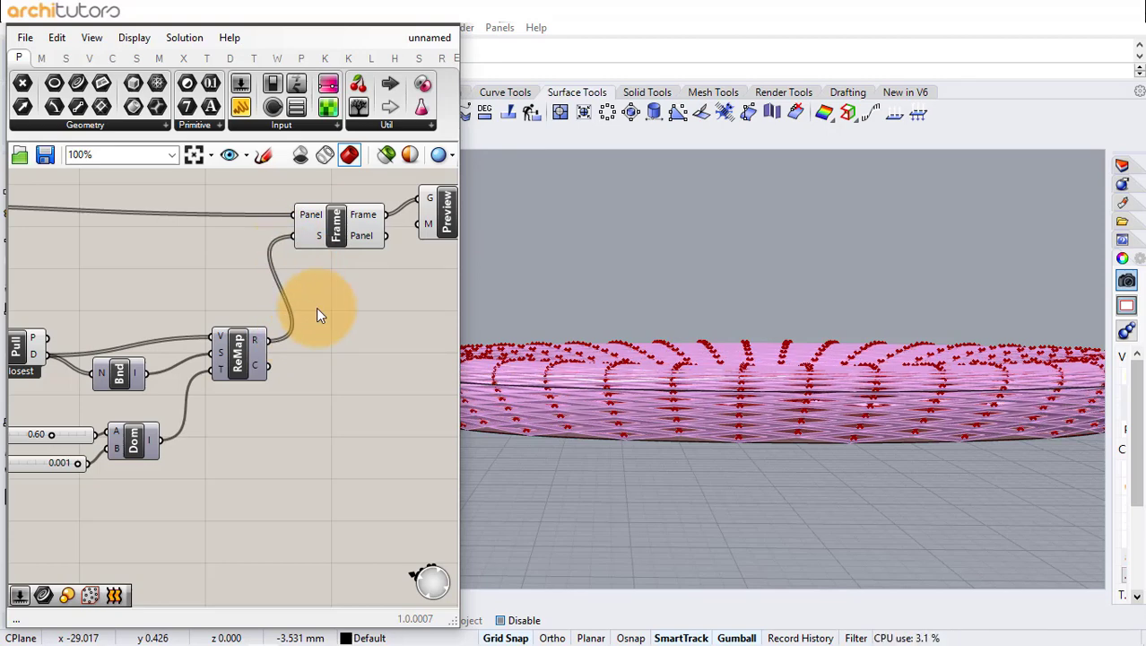
Turn off the preview of the Area and Pull Point components so their point markers are hidden on the ring
scroll(846, 425, down, 2)
right_drag(839, 421, 731, 408)
scroll(918, 406, up, 4)
shift+right_drag(979, 405, 811, 412)
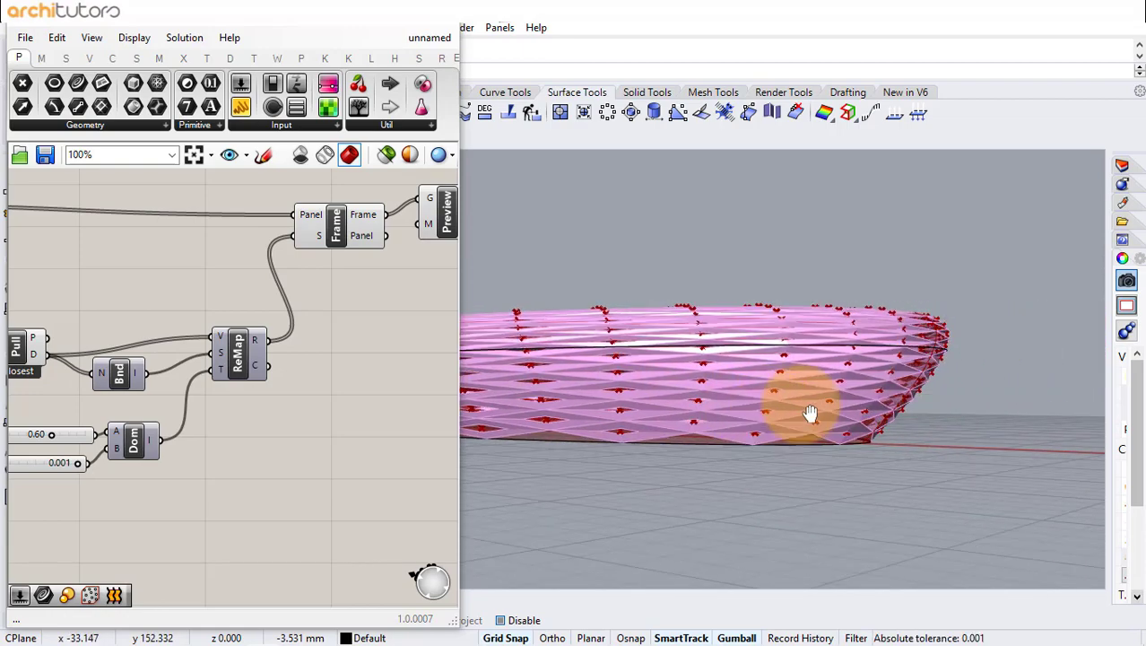
scroll(739, 404, up, 3)
scroll(280, 403, down, 2)
right_drag(249, 388, 356, 382)
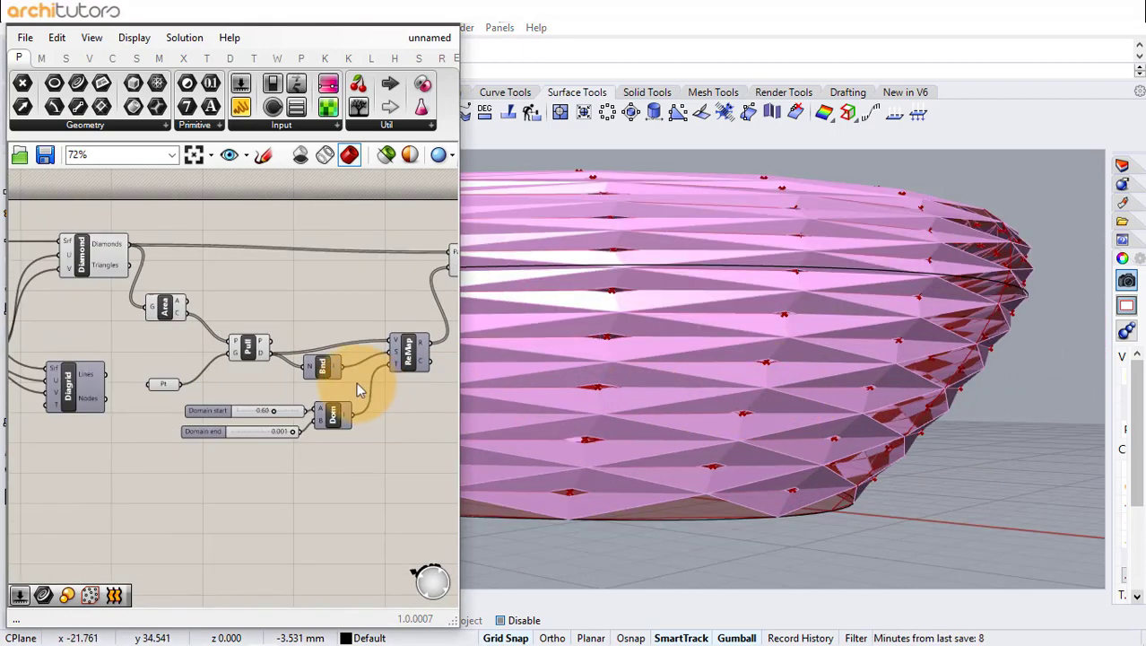
scroll(356, 382, up, 2)
drag(296, 249, 166, 348)
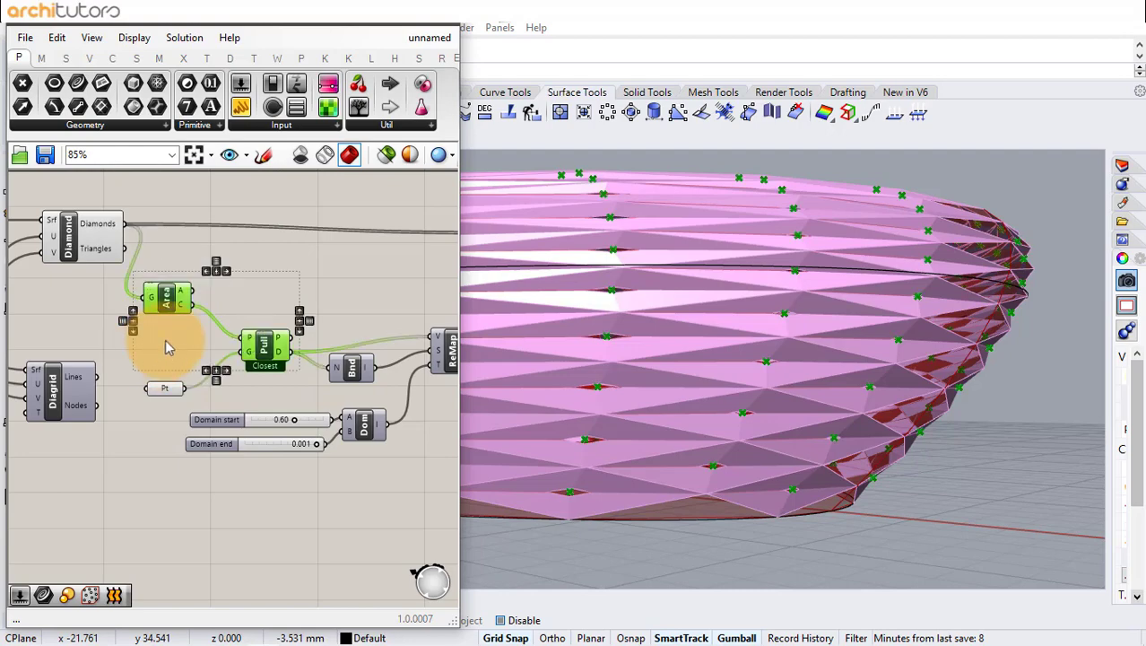
middle_click(251, 292)
click(305, 243)
click(342, 302)
Set the domain start slider to 0.50
right_drag(317, 297, 87, 289)
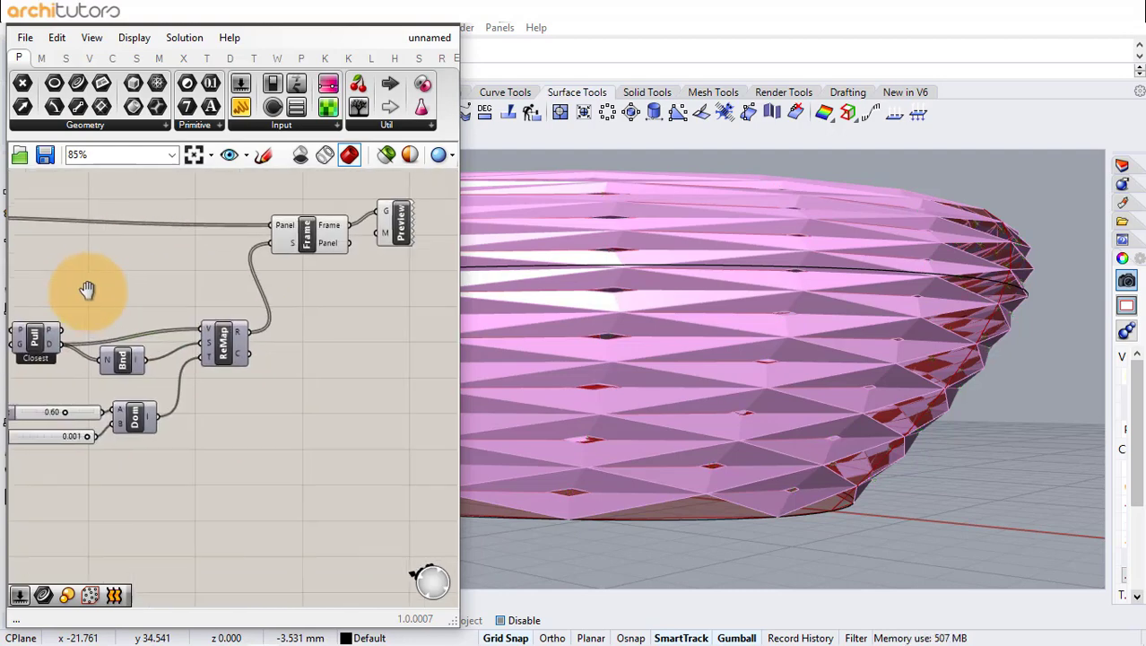
right_drag(699, 369, 884, 384)
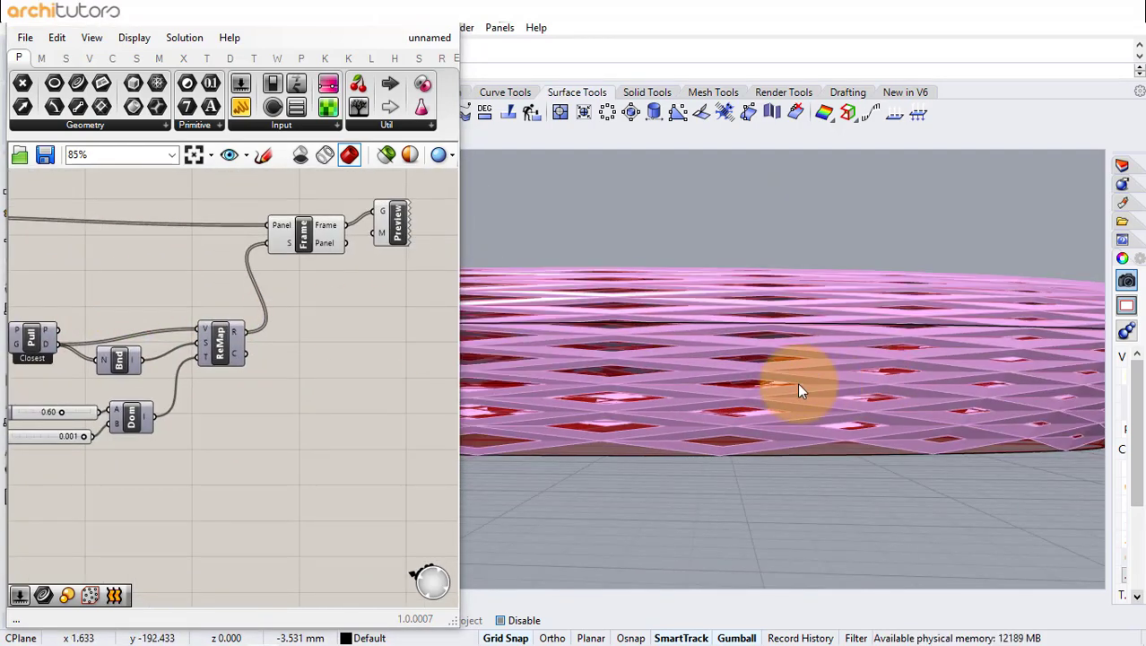
right_drag(798, 382, 859, 389)
scroll(634, 390, up, 5)
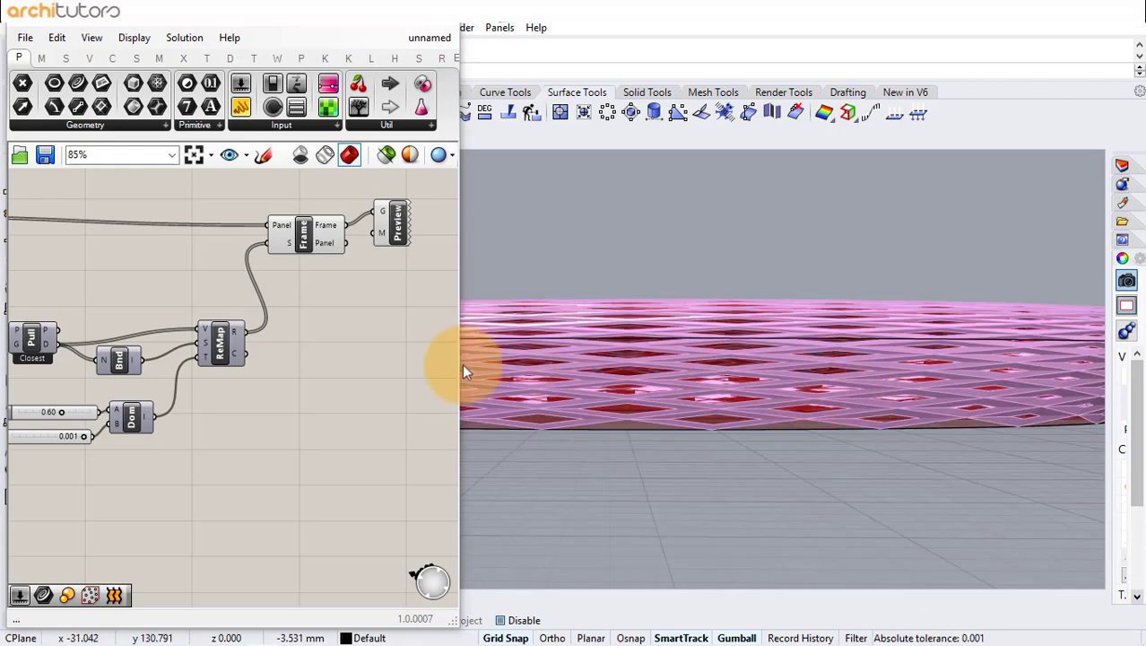
right_drag(210, 347, 310, 327)
scroll(151, 389, up, 3)
double_click(142, 396)
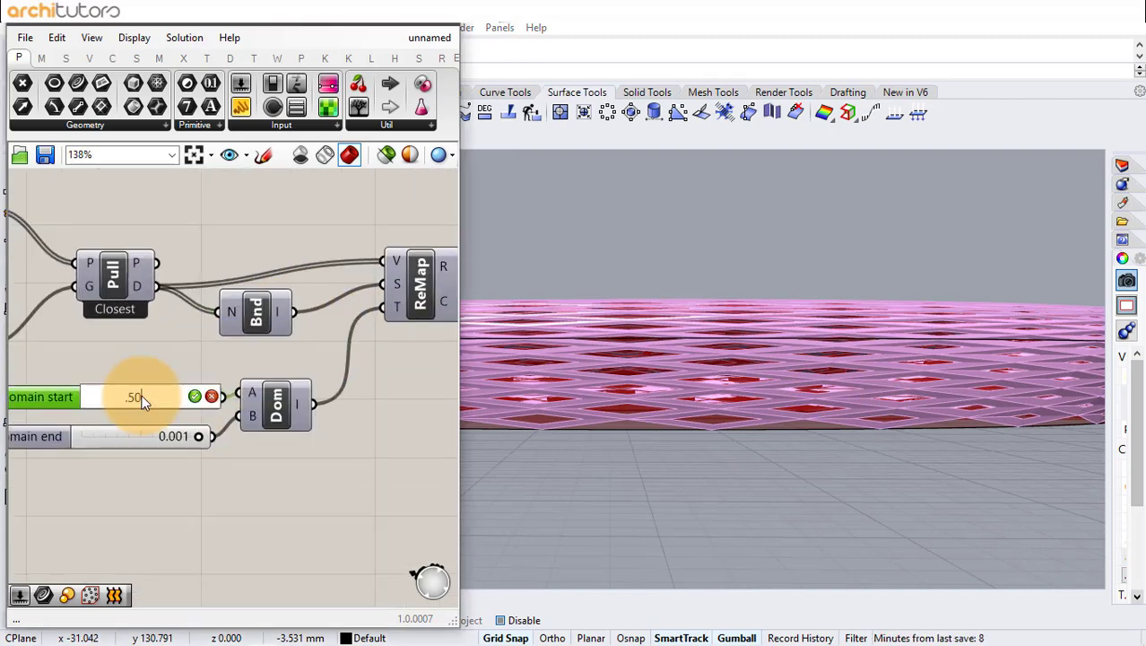
text(.50)
key(Return)
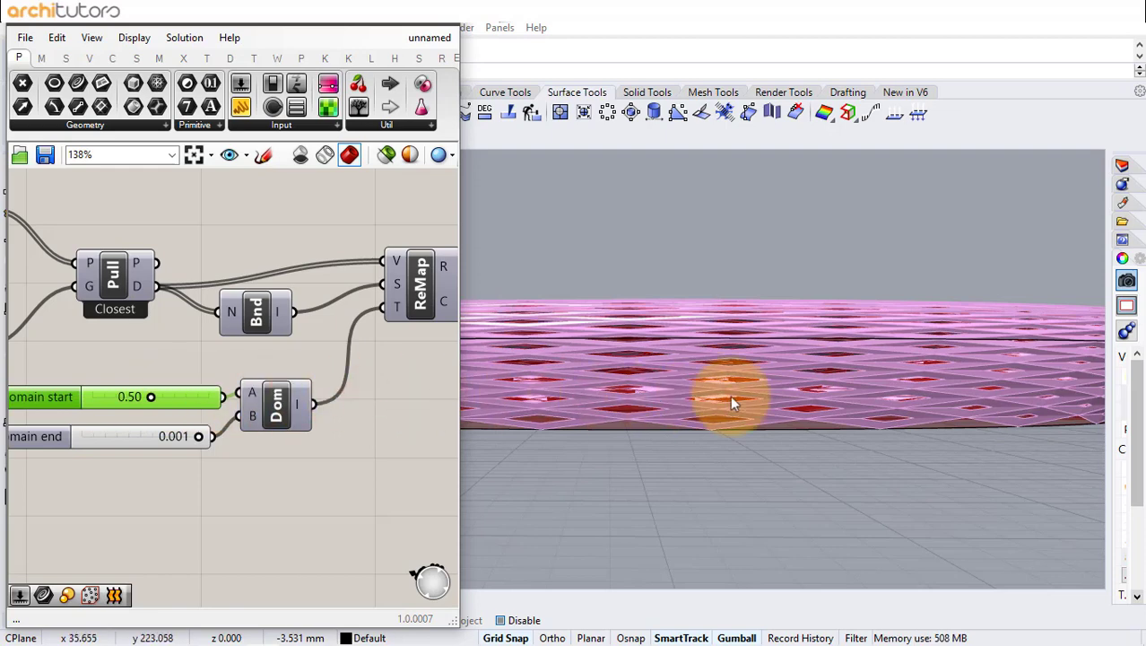
Replace the domain end slider with a new 0.01 slider connected to the B input of Construct Domain
scroll(816, 391, up, 6)
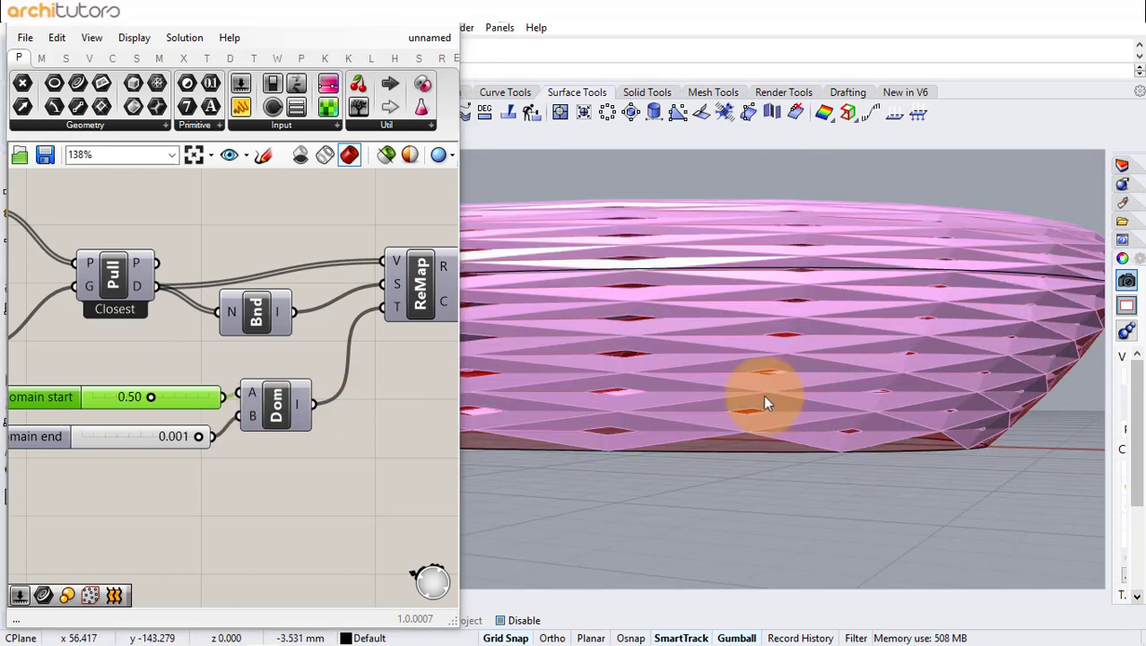
click(159, 435)
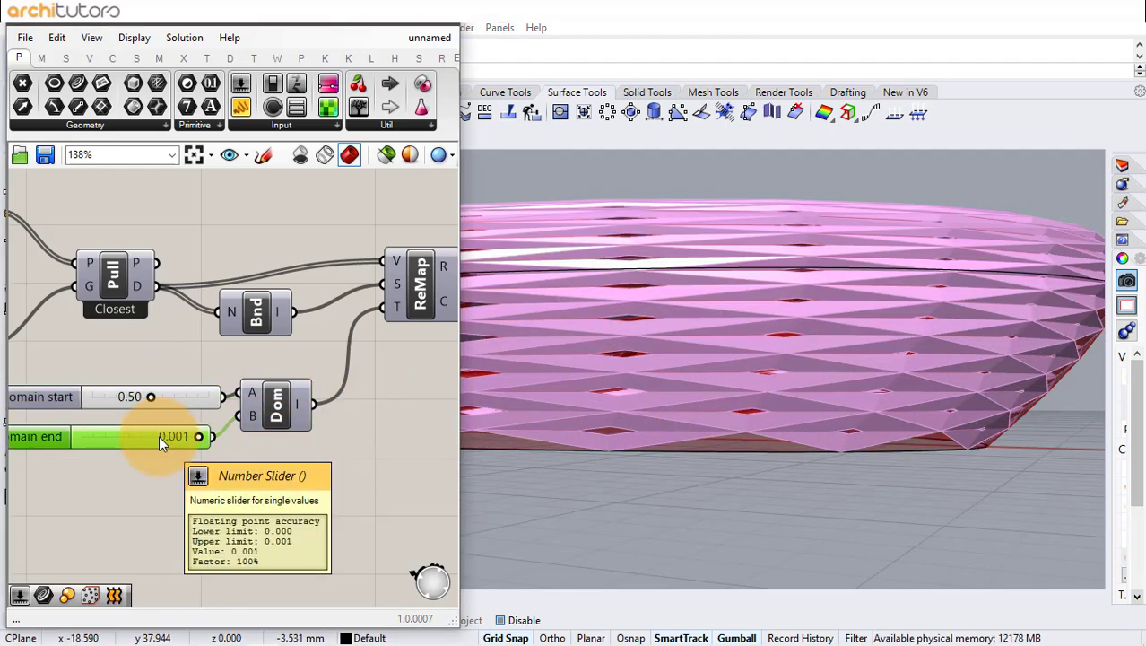
key(Delete)
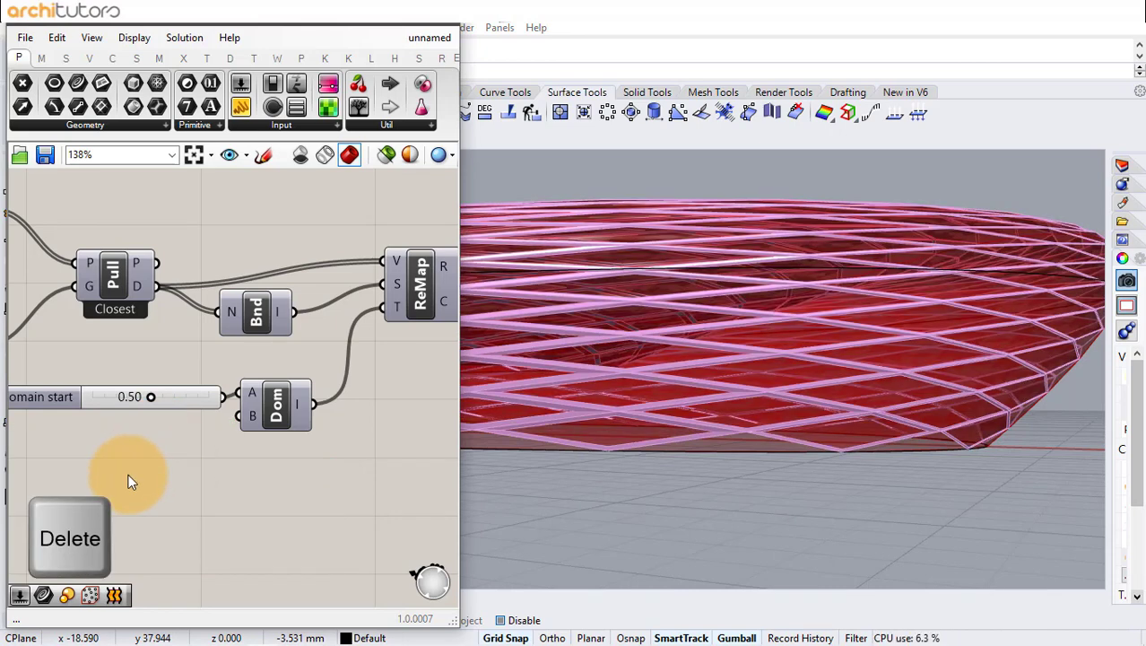
double_click(153, 455)
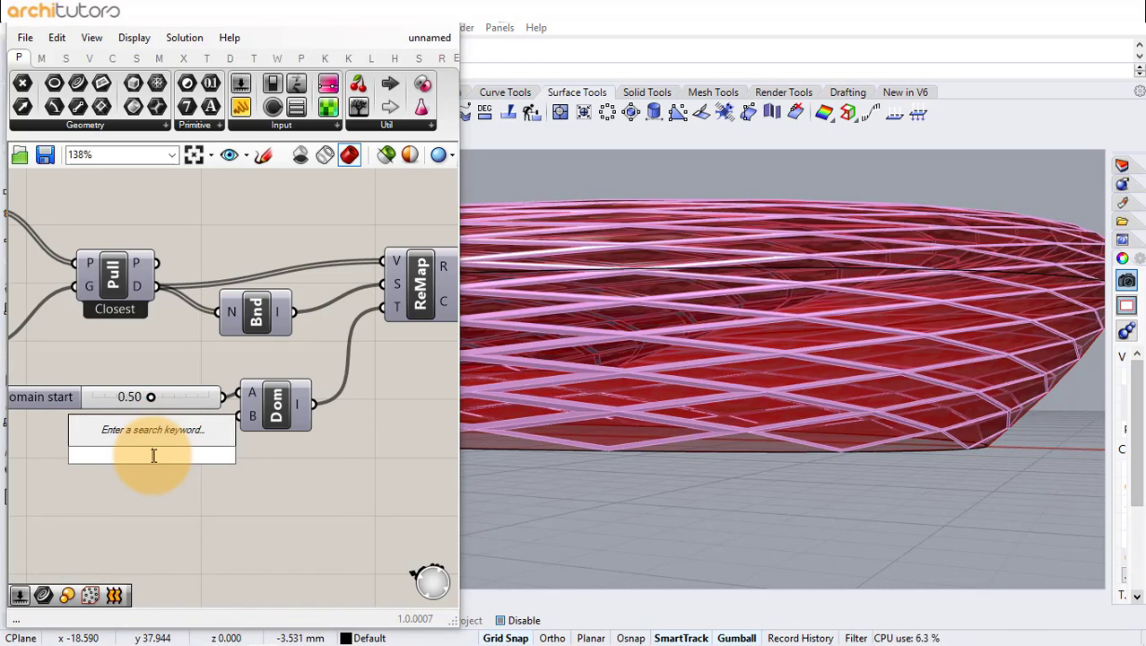
text(0.01)
key(Return)
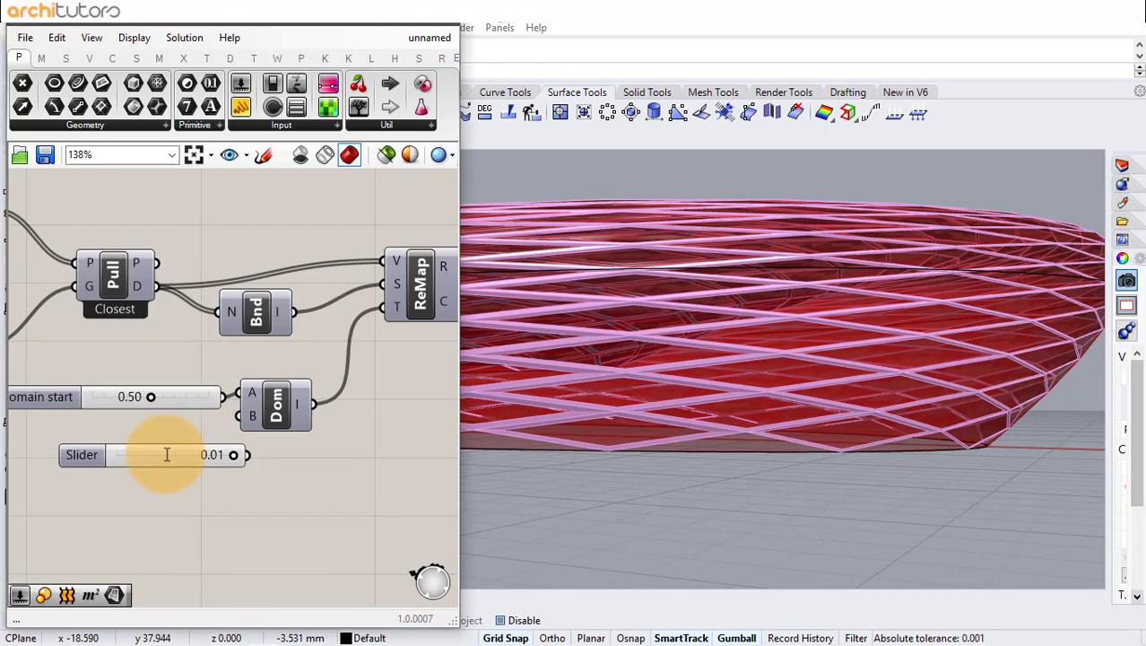
drag(168, 455, 112, 456)
drag(190, 457, 233, 455)
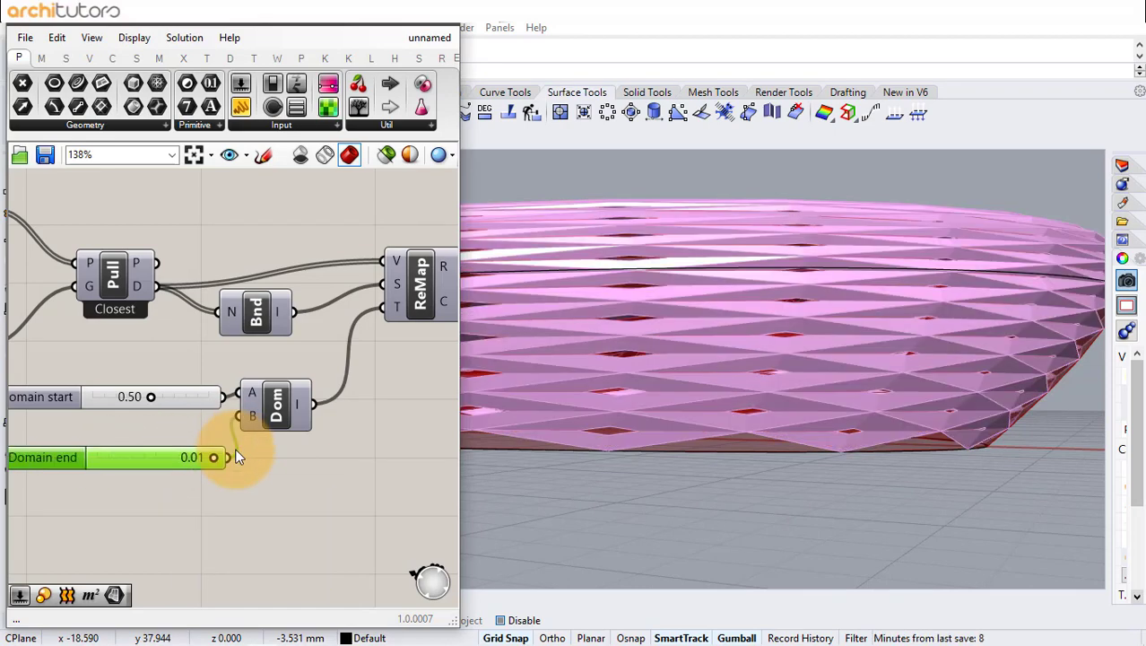
click(262, 458)
Delete the Custom Preview component attached to the Panel Frame's Frame output
scroll(688, 382, down, 6)
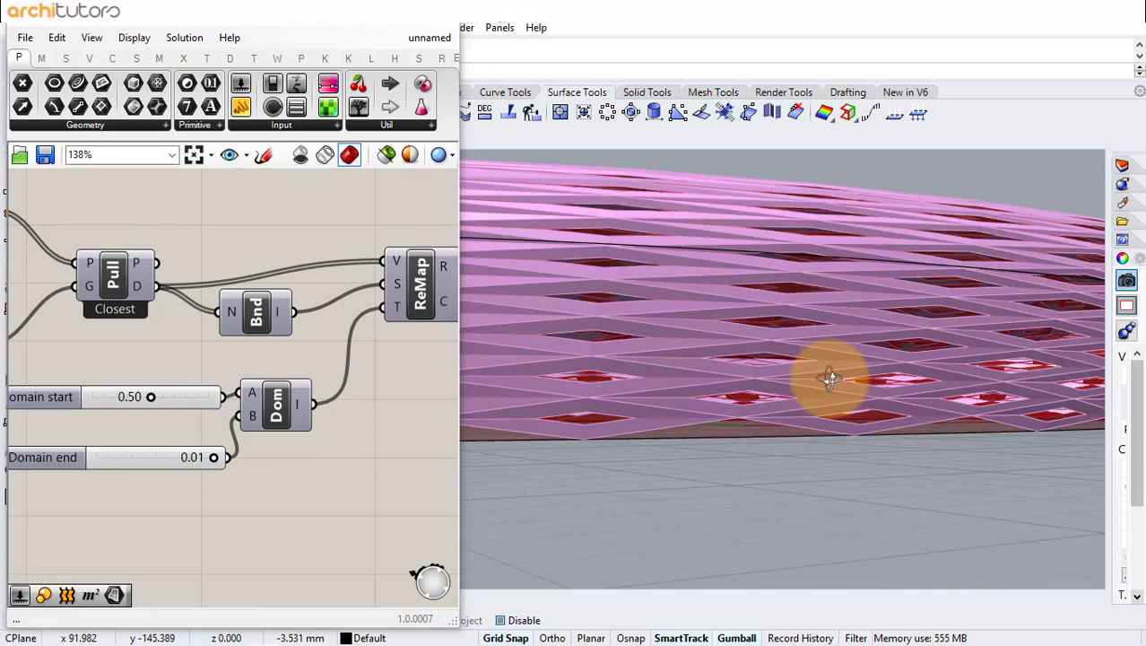
scroll(696, 386, up, 6)
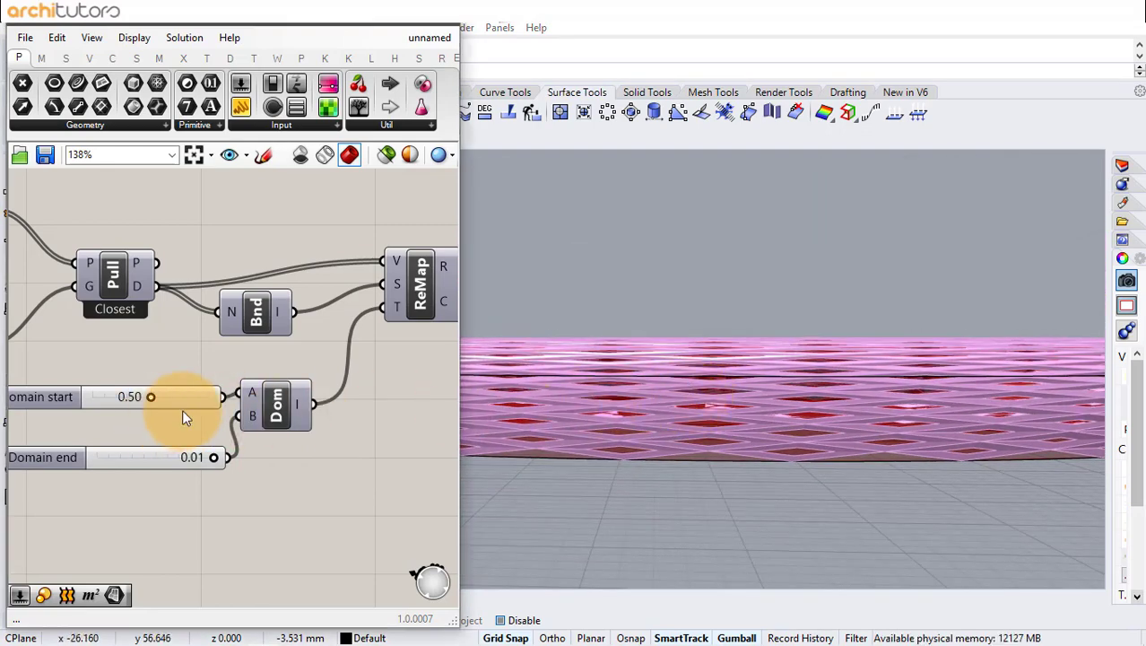
scroll(166, 397, down, 2)
right_drag(327, 356, 105, 427)
scroll(293, 242, up, 3)
right_drag(294, 243, 223, 311)
drag(251, 293, 301, 220)
click(262, 338)
click(301, 238)
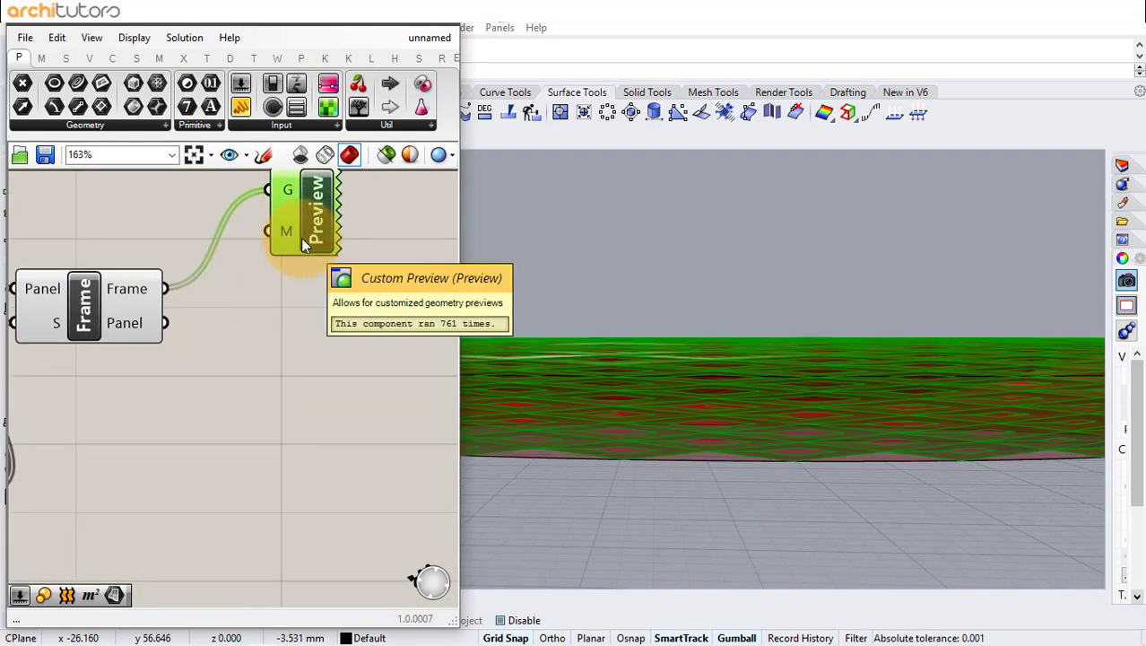
key(Delete)
Add two Geometry parameters, connecting one to the Frame output and the other to the Panel output of Panel Frame
double_click(262, 275)
text(geo)
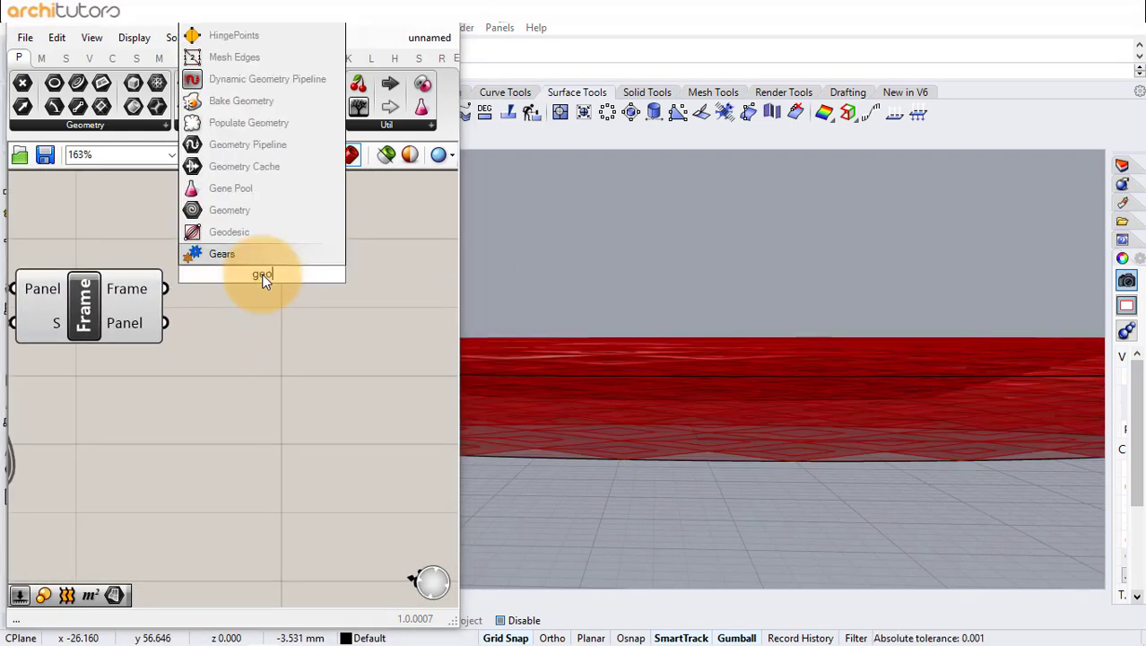
click(237, 254)
drag(165, 288, 270, 358)
click(253, 276)
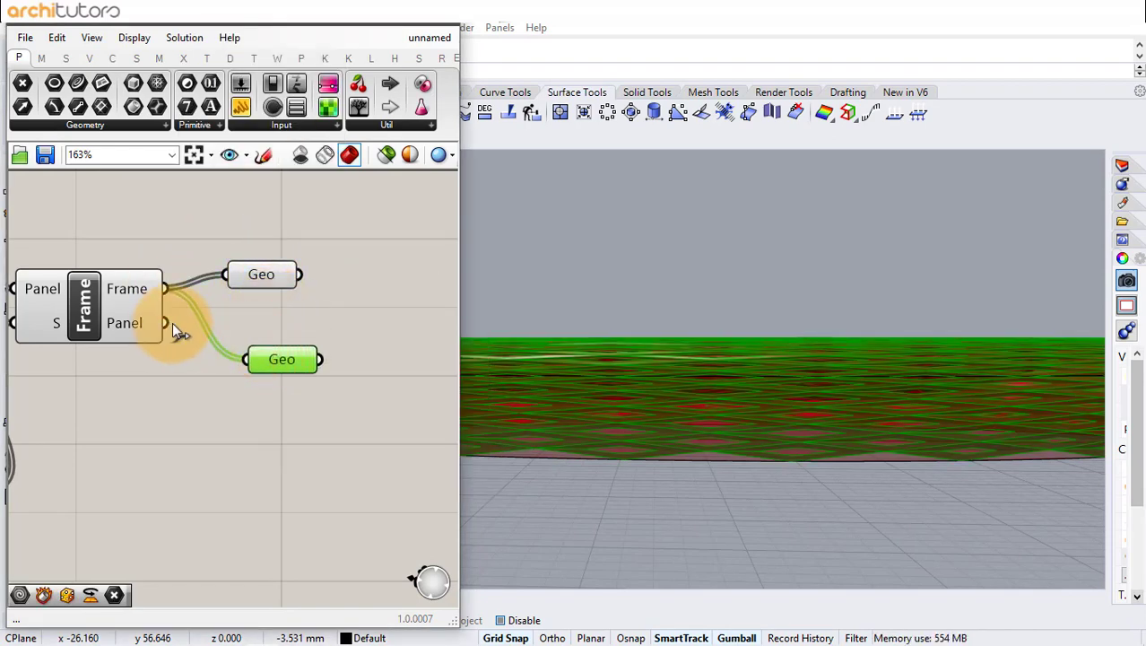
drag(165, 323, 249, 357)
click(309, 318)
right_drag(300, 316, 217, 304)
drag(198, 268, 206, 264)
Add a Custom Preview component and connect the frame's Geometry parameter to its geometry input
double_click(289, 272)
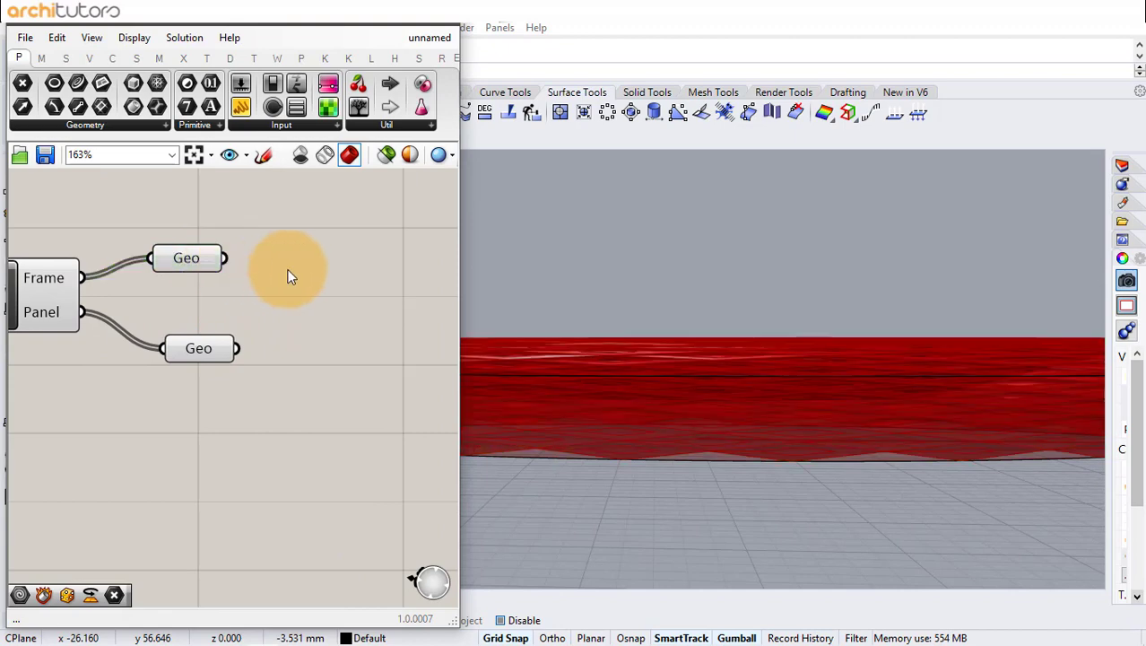
text(cust)
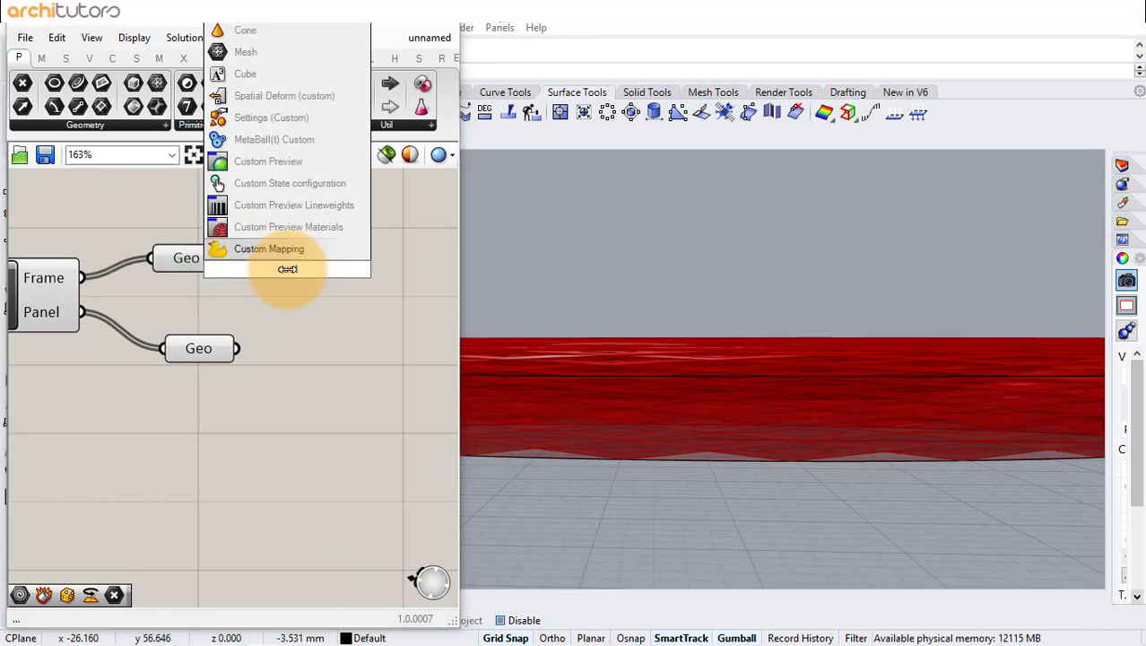
click(333, 165)
drag(296, 260, 420, 264)
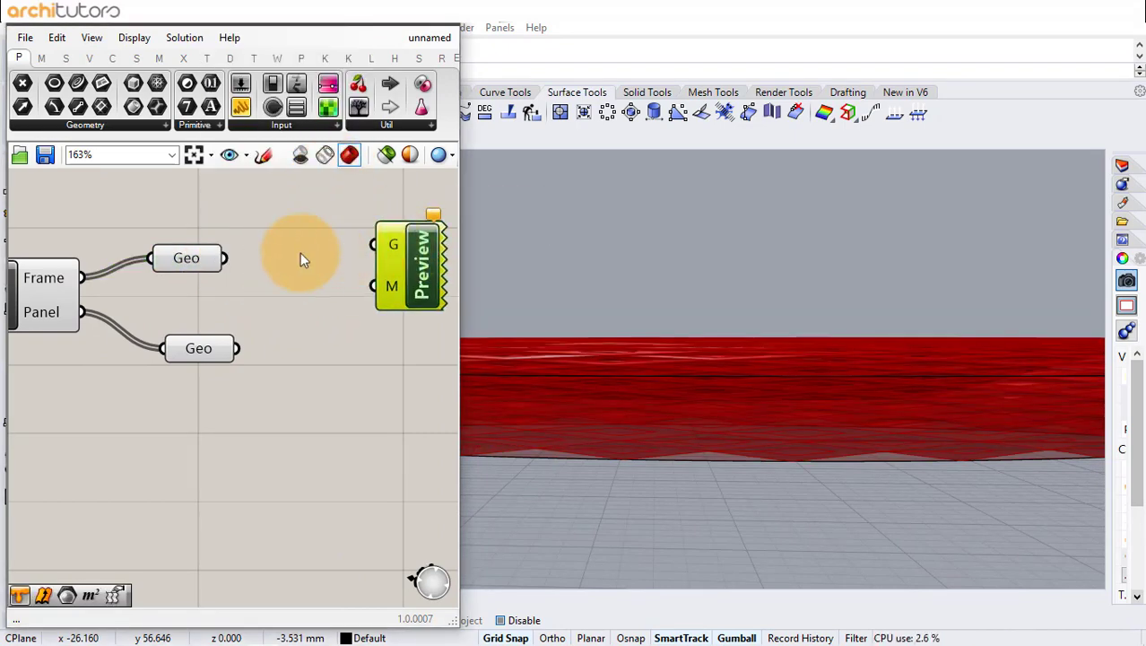
drag(339, 242, 374, 243)
Add a Colour Swatch and connect it to the material input of the frame's Custom Preview
double_click(276, 396)
text(sw)
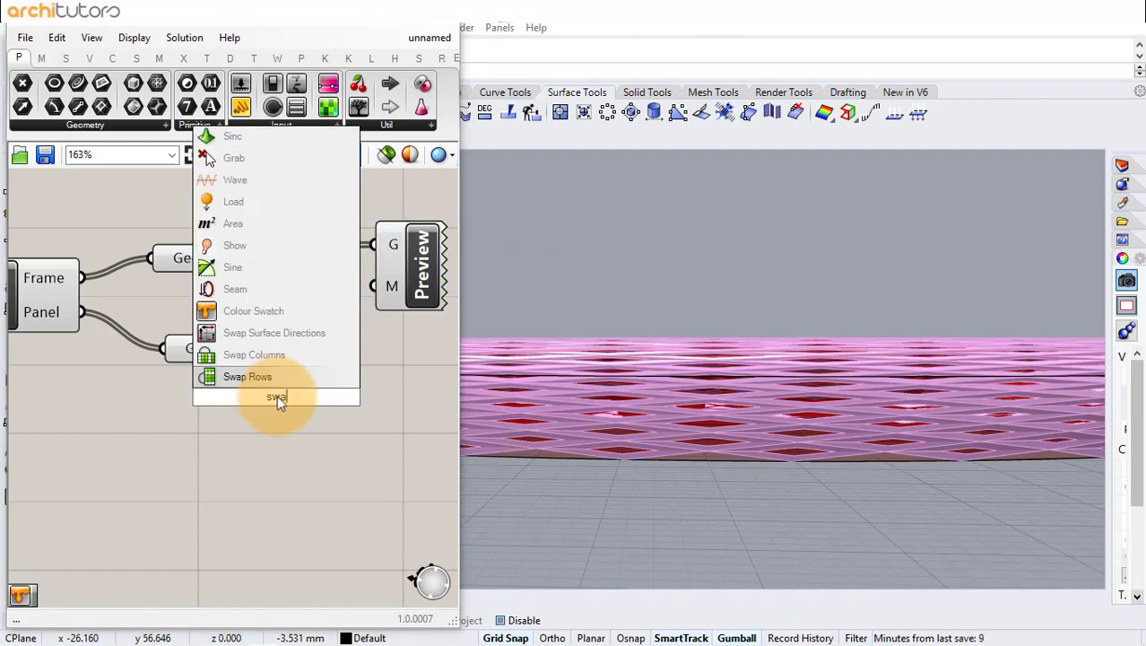
click(273, 380)
drag(338, 395, 366, 302)
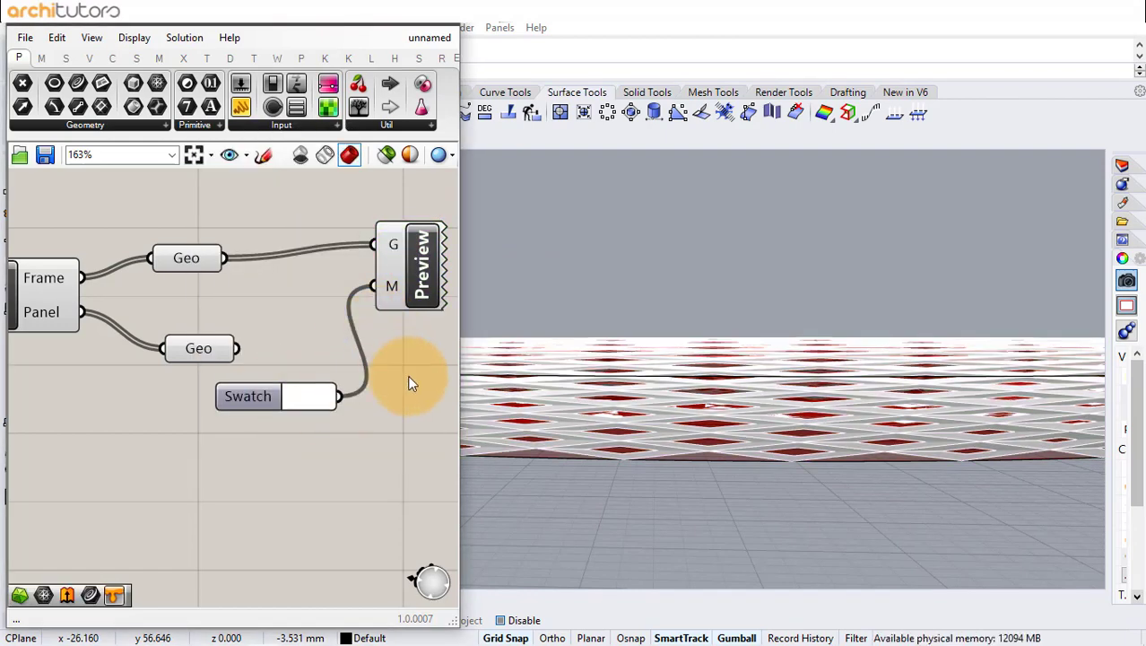
mouse_move(504, 371)
right_down()
mouse_move(737, 353)
mouse_move(716, 348)
right_up()
scroll(722, 367, up, 5)
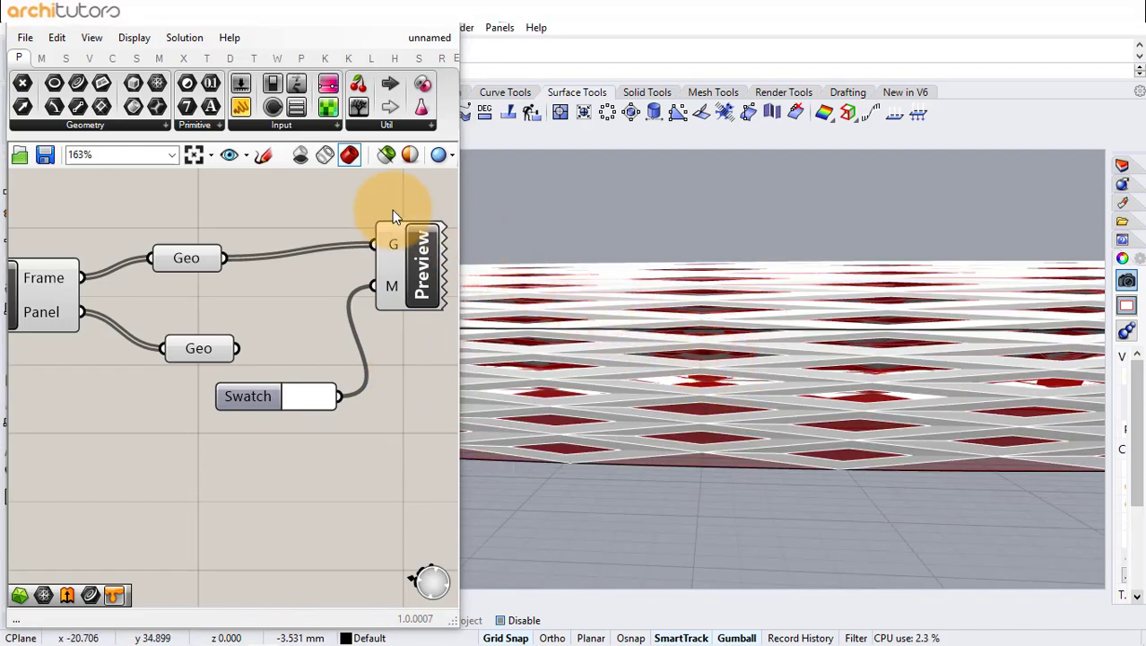
Duplicate the Custom Preview with its swatch and connect the panel's Geometry parameter to the copy's geometry input
drag(392, 210, 300, 394)
key(ctrl+c)
key(ctrl+v)
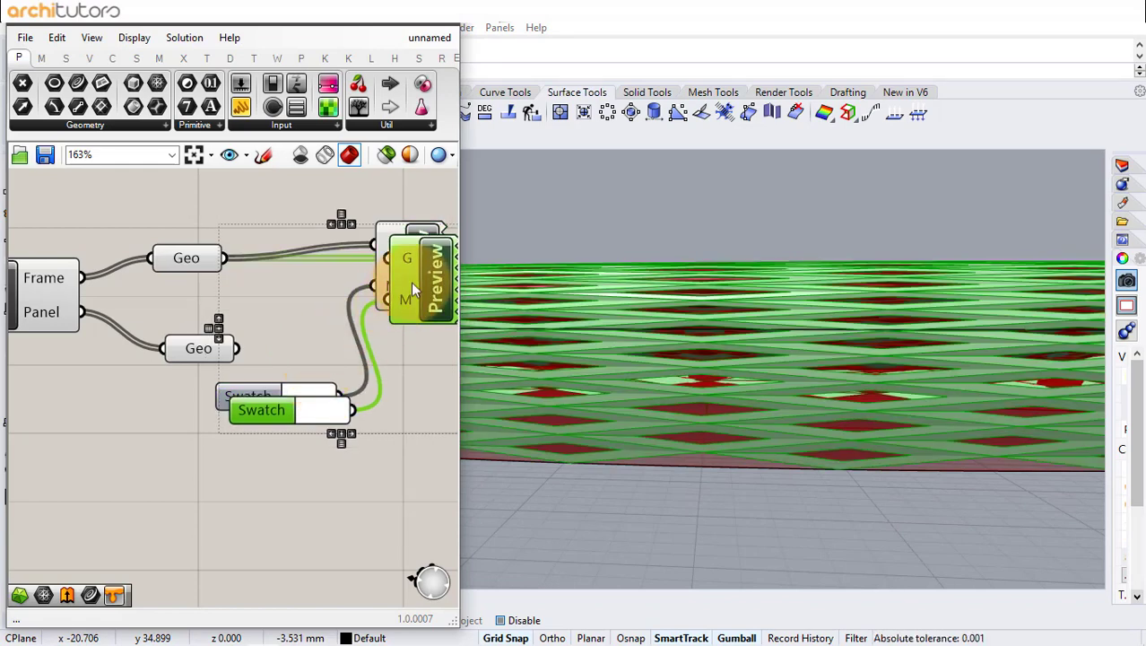
drag(411, 282, 335, 454)
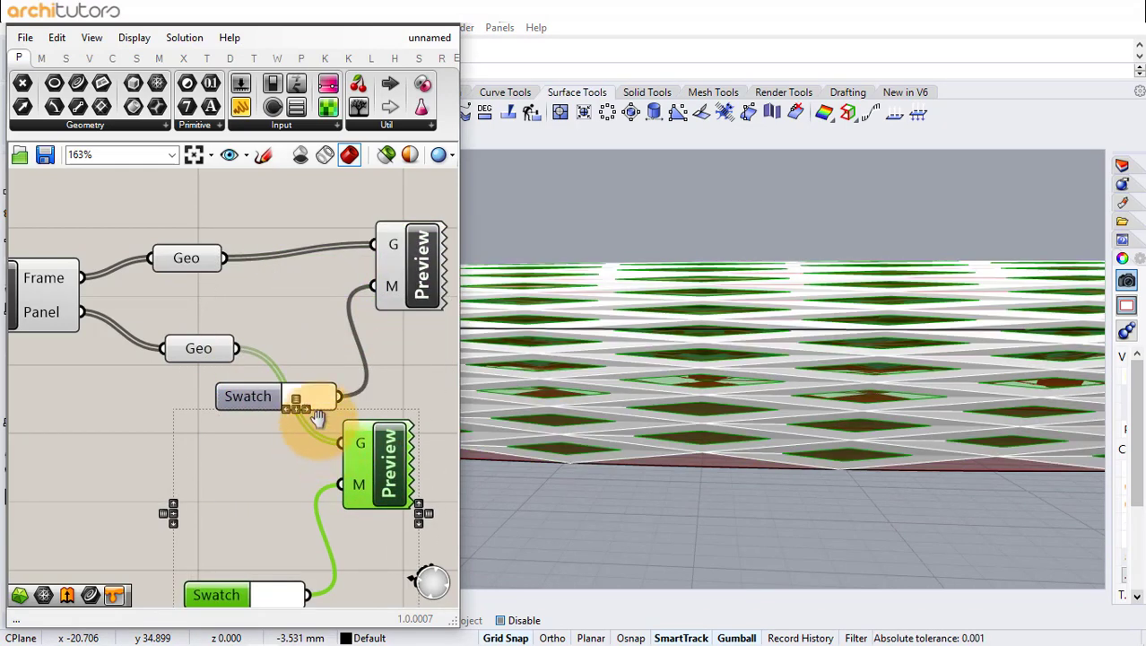
Set the colour of the panel preview's swatch to black
right_drag(317, 419, 301, 347)
click(273, 517)
click(318, 502)
click(299, 522)
click(171, 437)
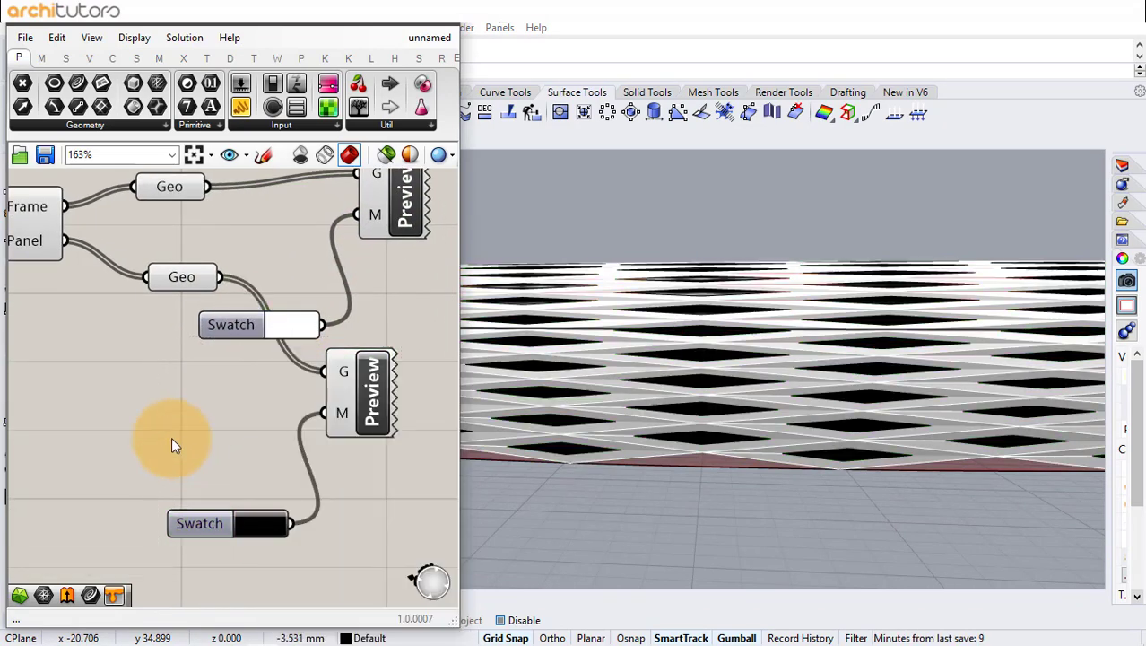
Change the panel preview's swatch to a dark grey with saturation 5 and value 34
scroll(641, 347, down, 6)
mouse_move(688, 344)
right_down()
mouse_move(795, 348)
mouse_move(679, 341)
right_up()
click(271, 523)
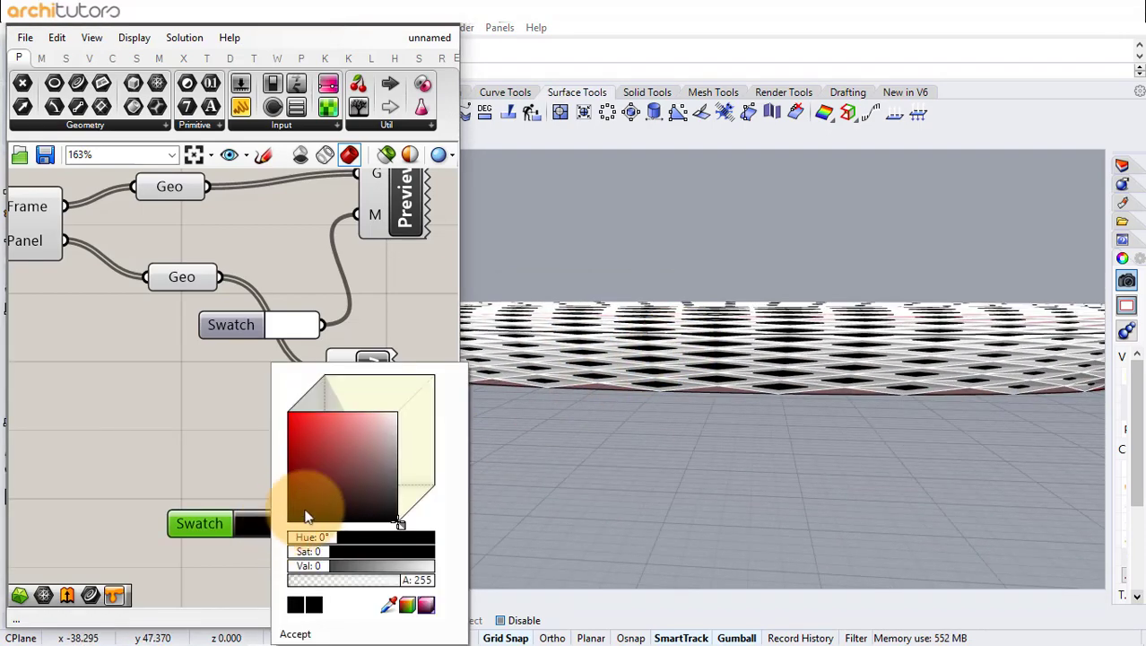
click(396, 467)
scroll(871, 327, up, 4)
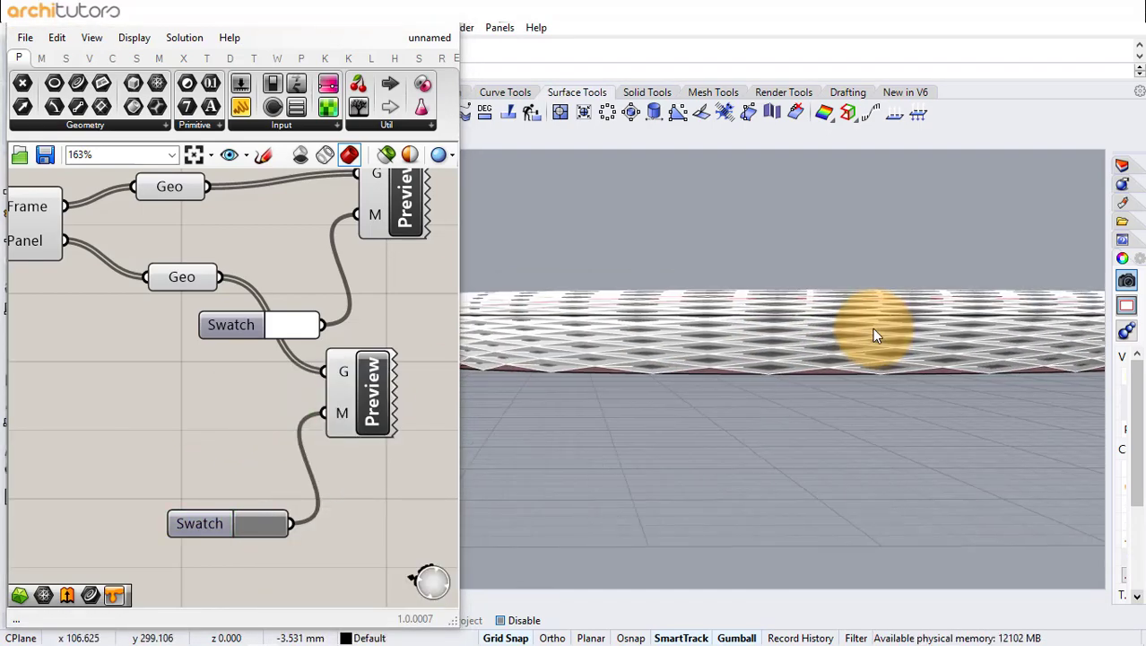
scroll(896, 328, down, 4)
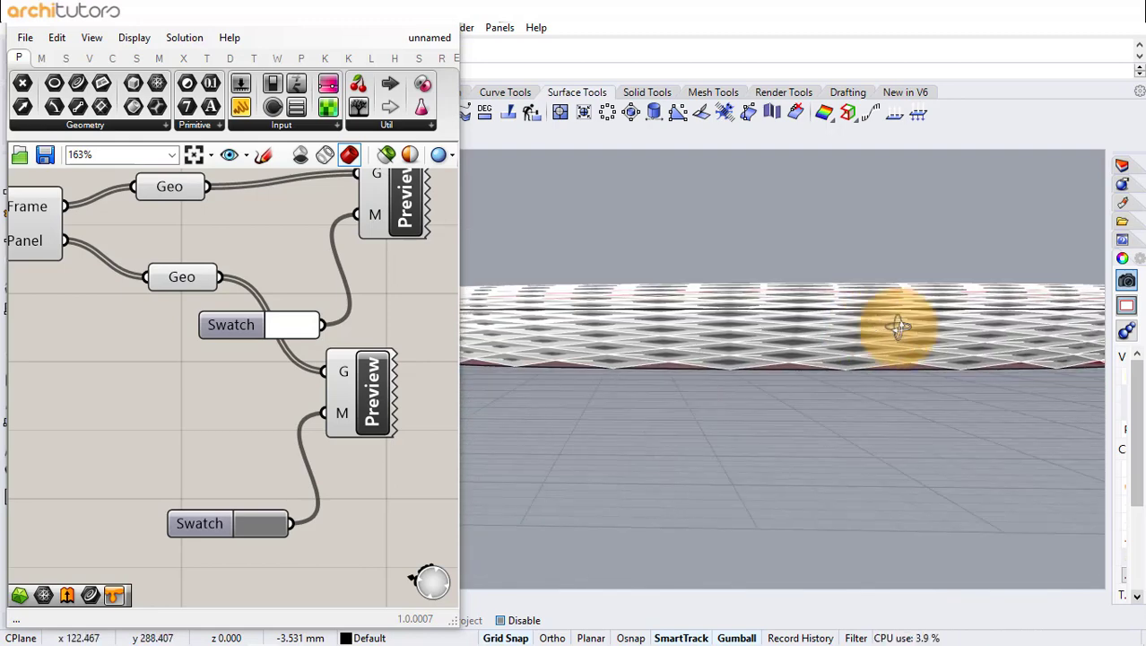
click(262, 520)
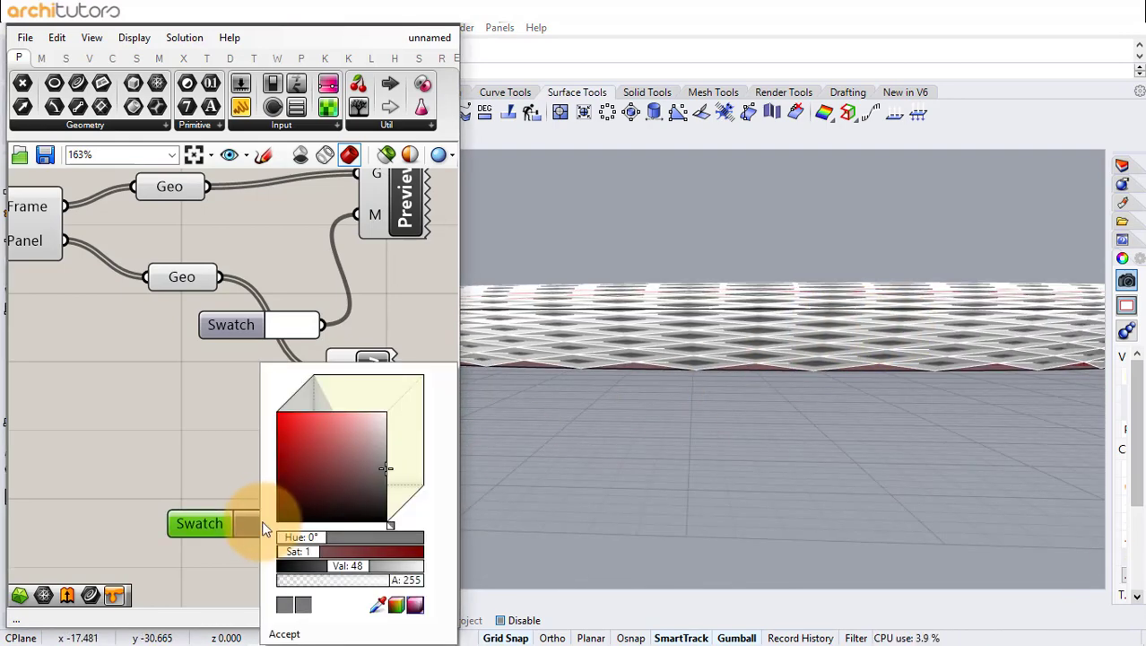
click(202, 409)
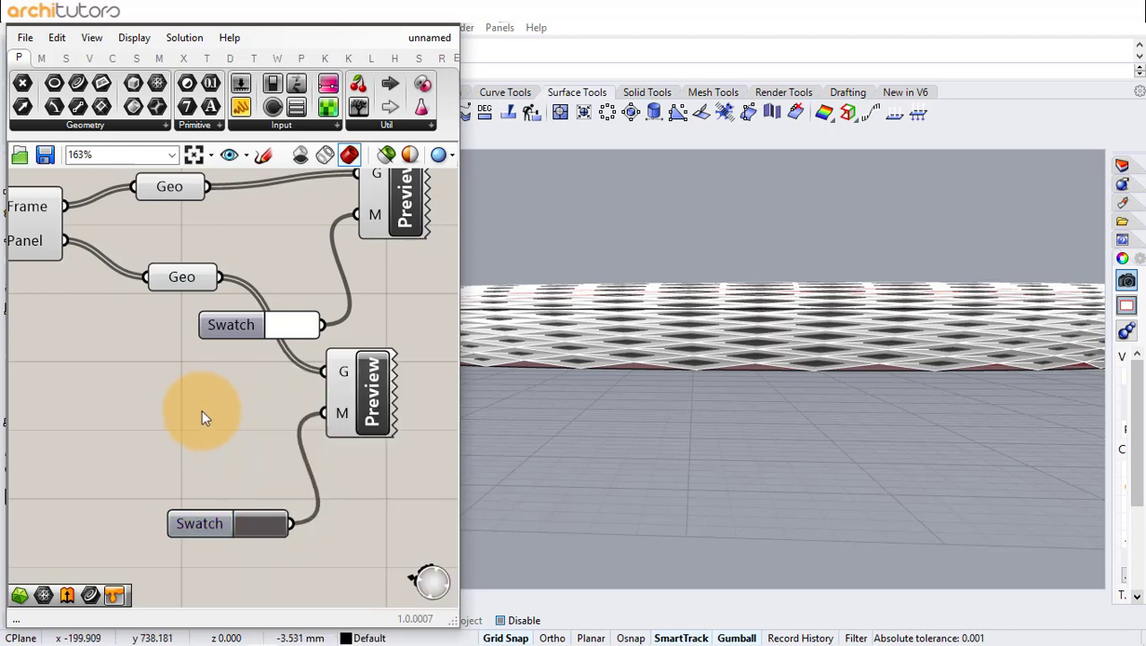
Move the Diagrid component to the free area below the Pull Point and domain components and enable its preview
scroll(221, 299, down, 3)
right_drag(221, 299, 288, 227)
right_drag(172, 327, 358, 273)
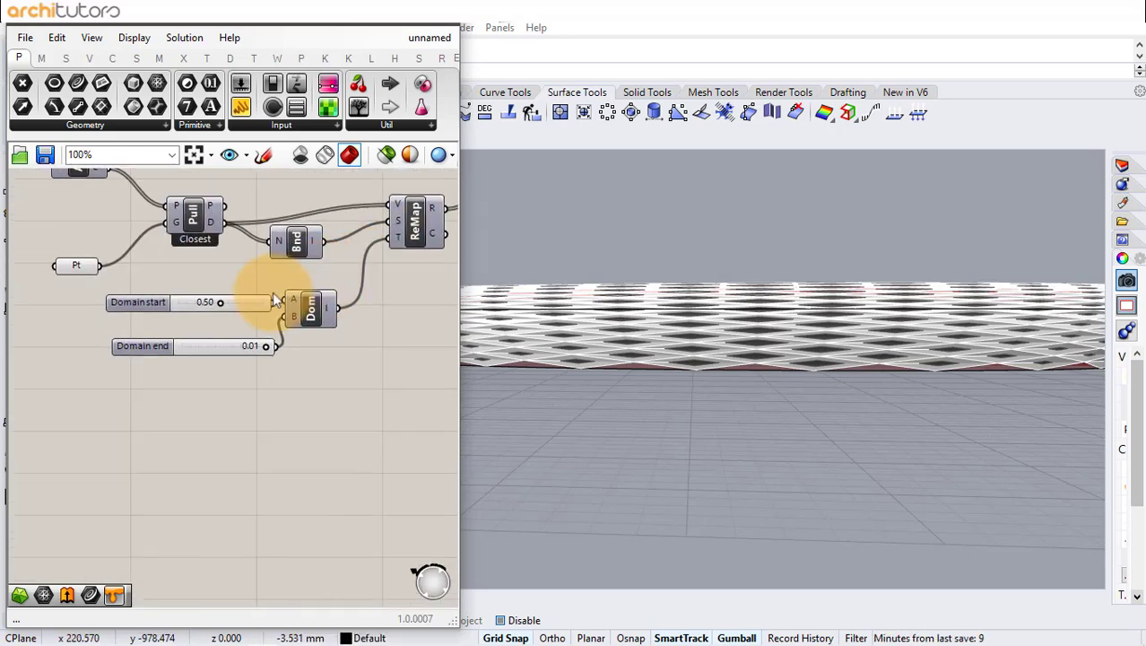
mouse_move(272, 292)
right_down()
mouse_move(163, 335)
mouse_move(189, 312)
mouse_move(276, 294)
right_up()
scroll(161, 330, down, 4)
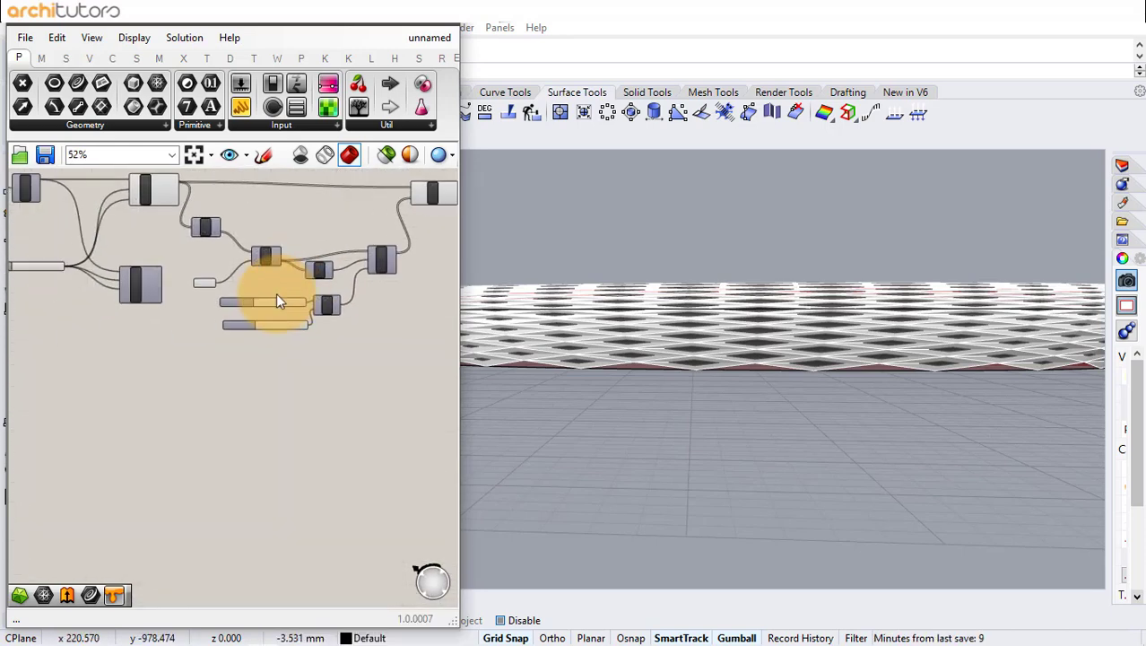
scroll(146, 289, up, 4)
drag(143, 300, 146, 452)
middle_click(147, 420)
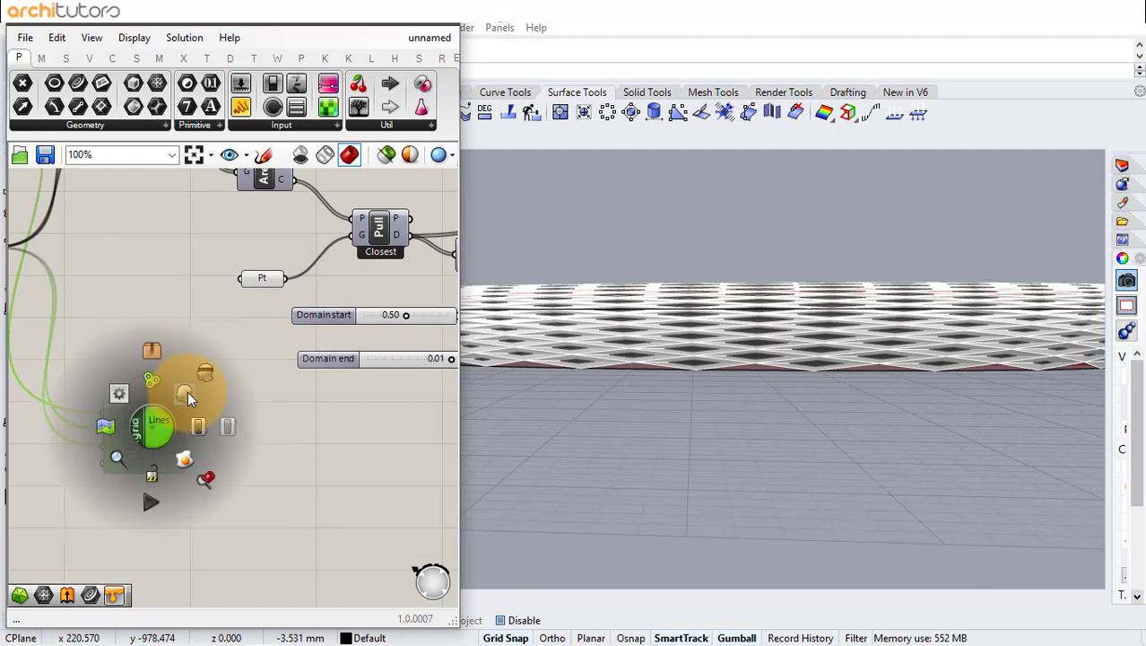
click(188, 391)
click(268, 443)
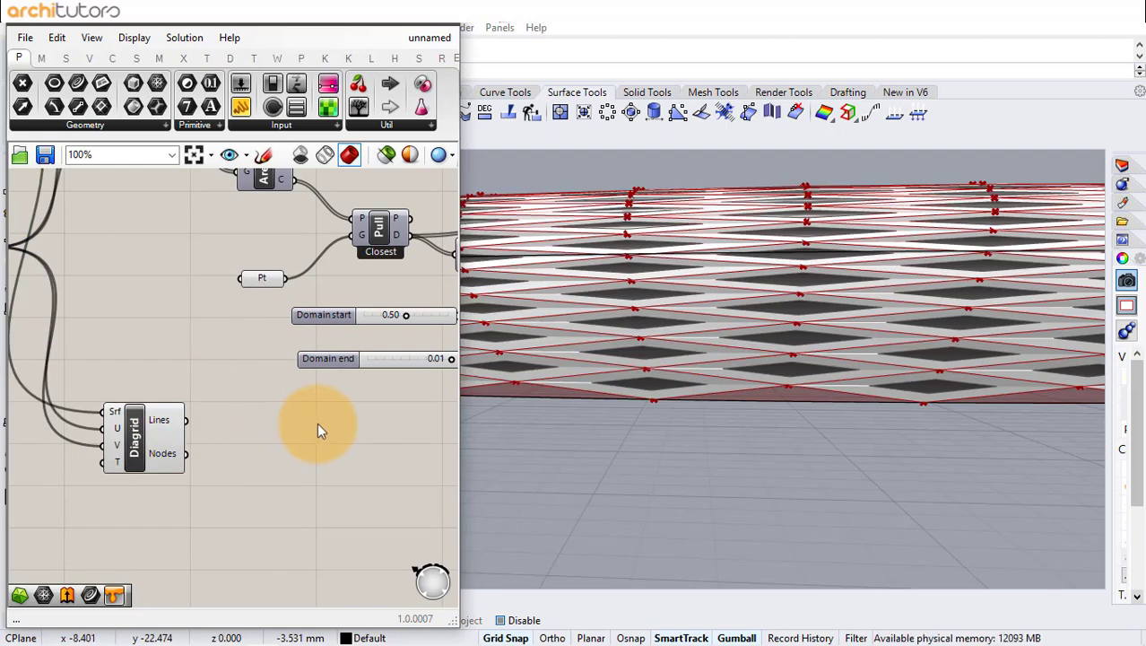
Add a Pipe component, connect a new 0.10 slider to its radius input, and feed Diagrid's Lines output into its curve input
double_click(318, 422)
text(pipe)
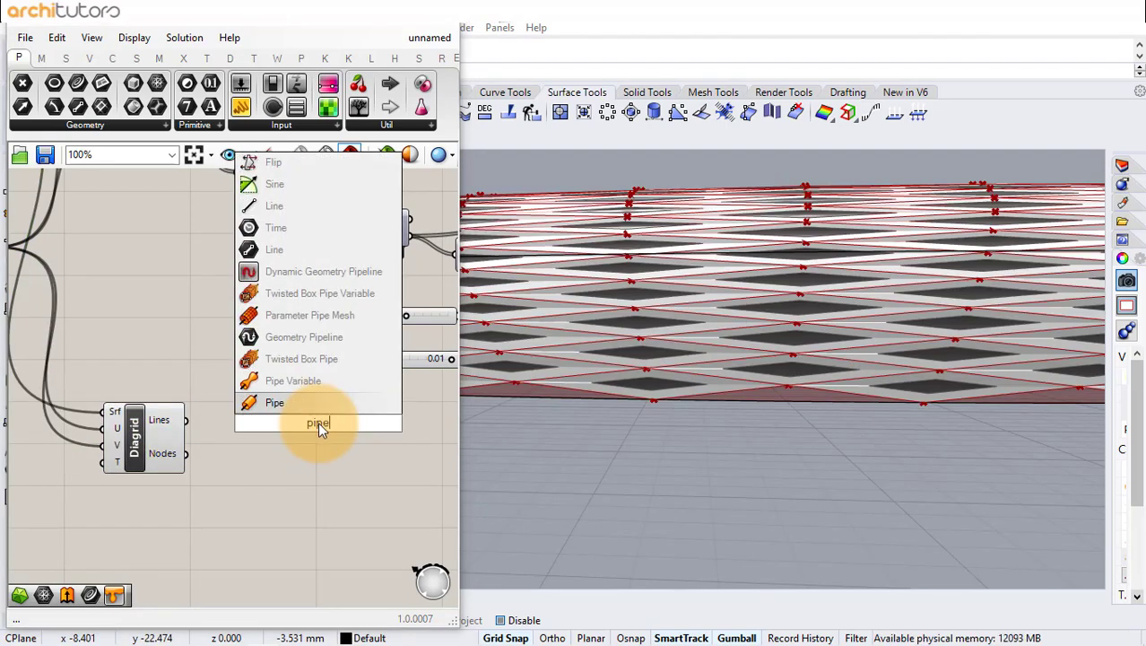
key(Return)
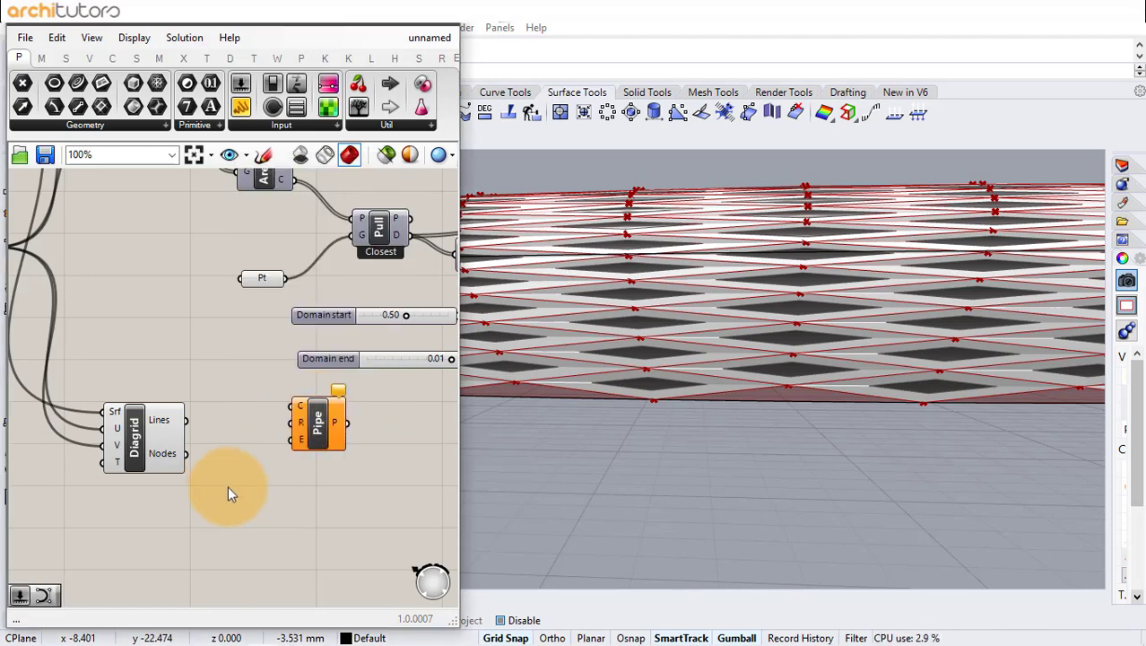
double_click(229, 486)
text(.1)
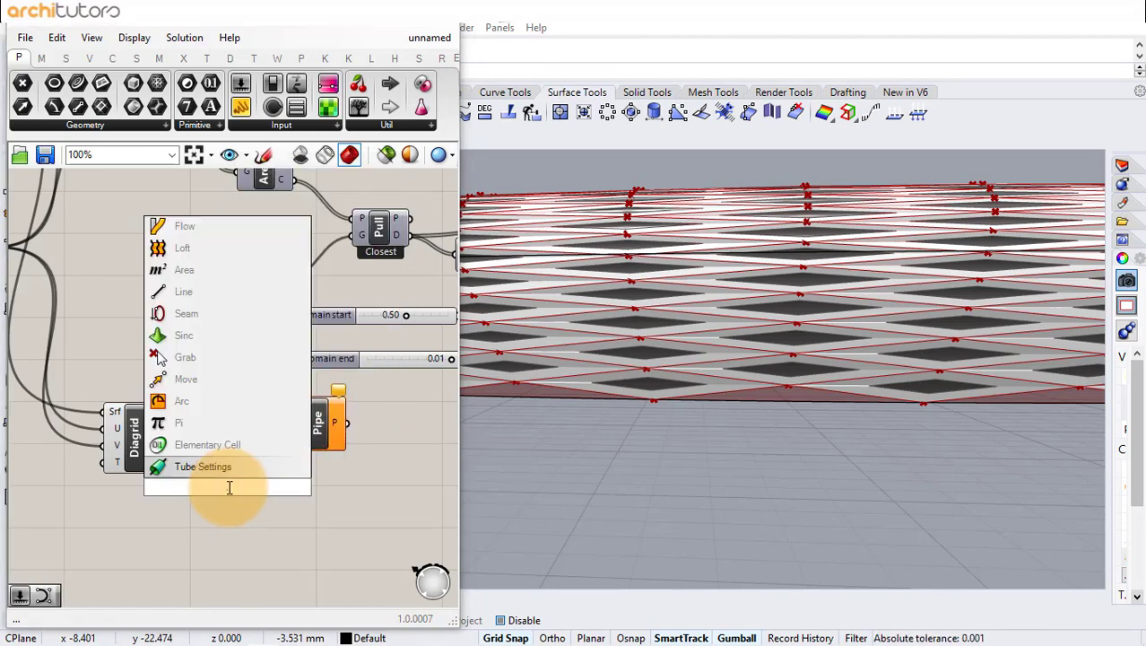
key(Return)
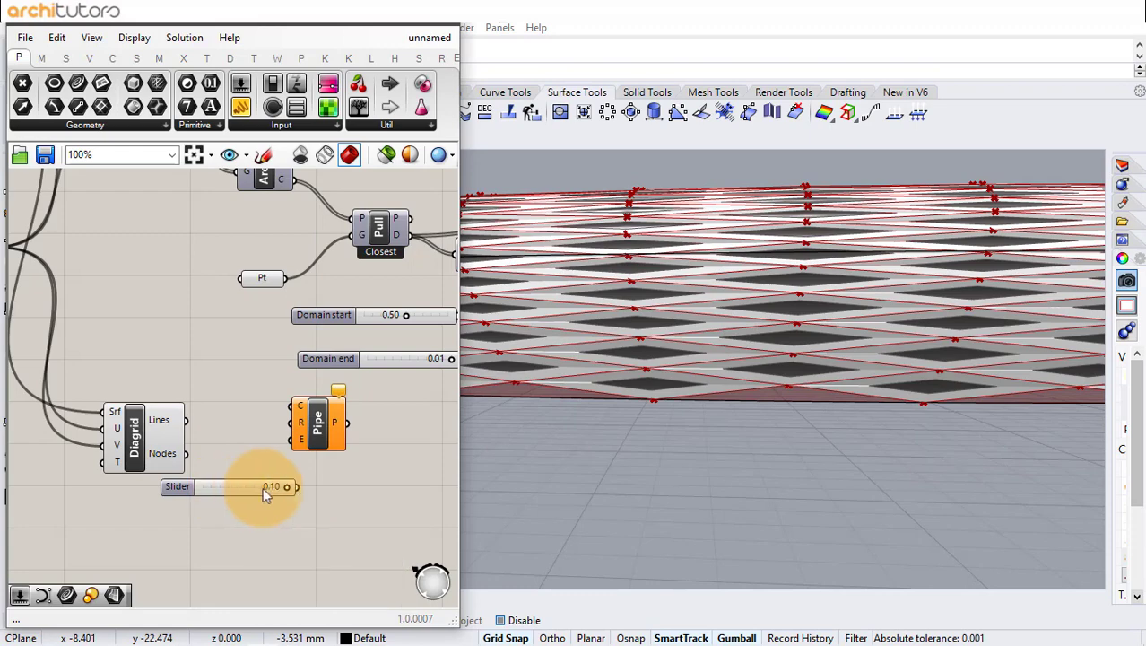
drag(288, 486, 299, 423)
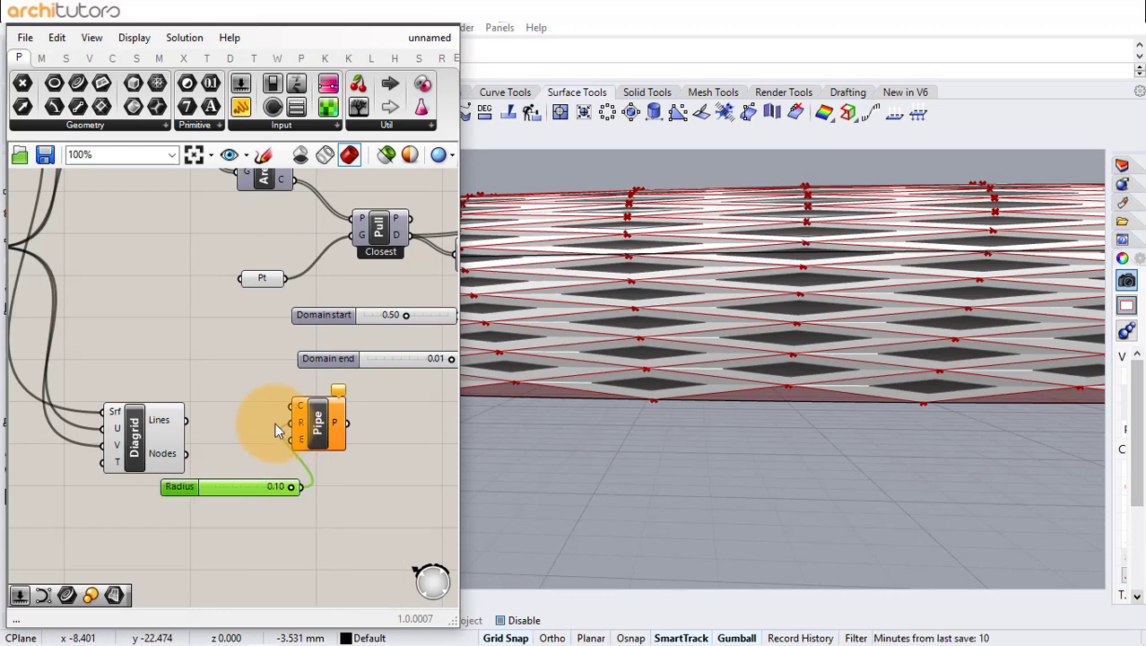
drag(188, 427, 350, 426)
Turn off the preview of the Diagrid component
drag(191, 360, 104, 455)
middle_click(156, 414)
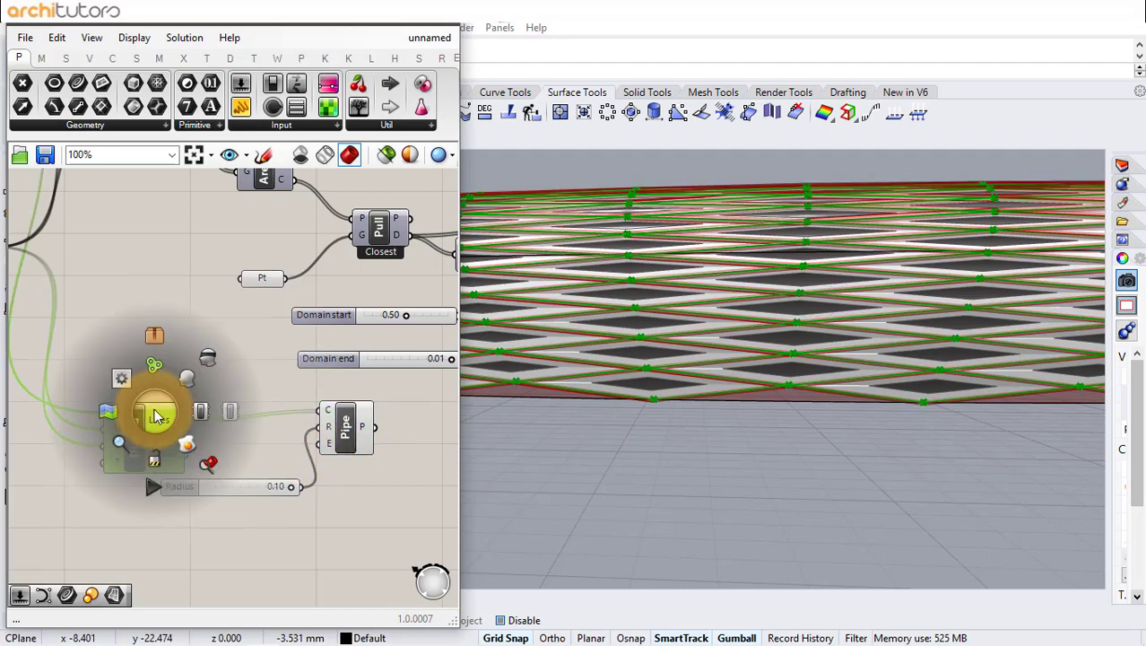
click(213, 357)
click(237, 373)
Turn off the preview of the Diamond panel component and the Area component
scroll(236, 373, down, 1)
right_drag(246, 341, 94, 377)
scroll(121, 373, down, 2)
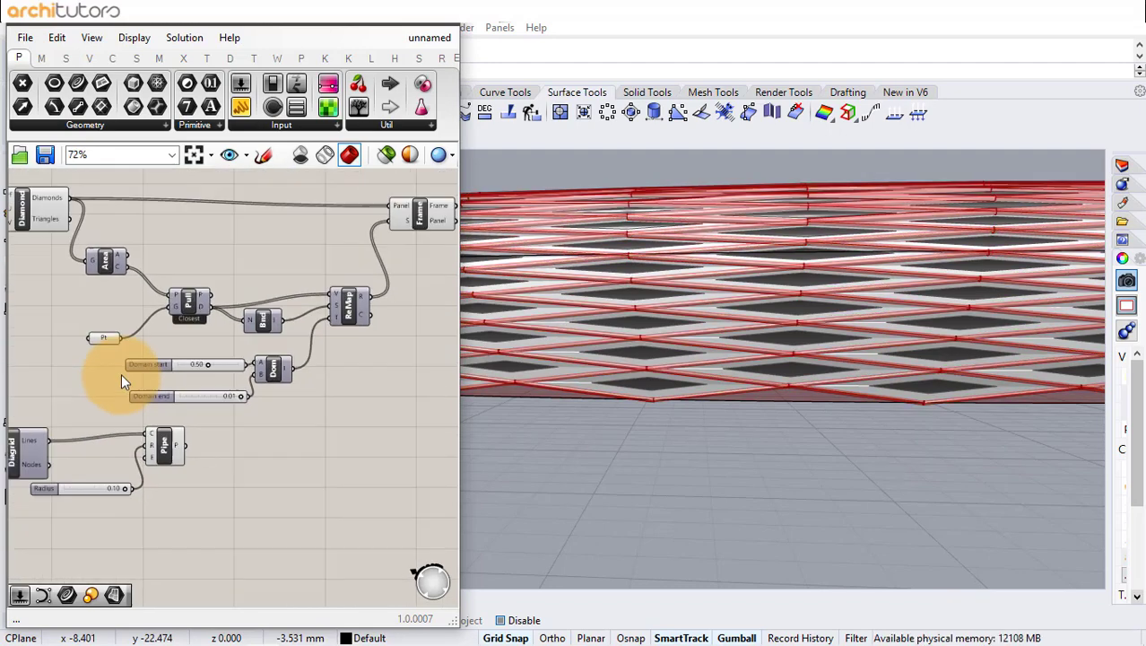
drag(142, 198, 35, 310)
middle_click(156, 267)
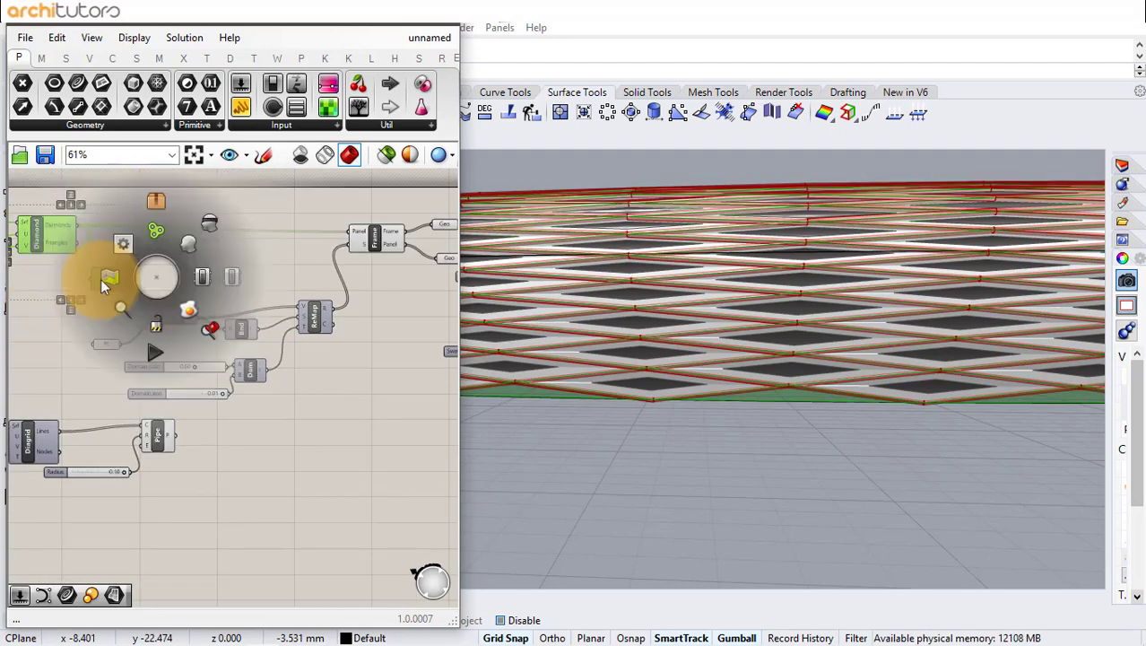
click(205, 222)
click(333, 311)
right_drag(736, 339, 811, 348)
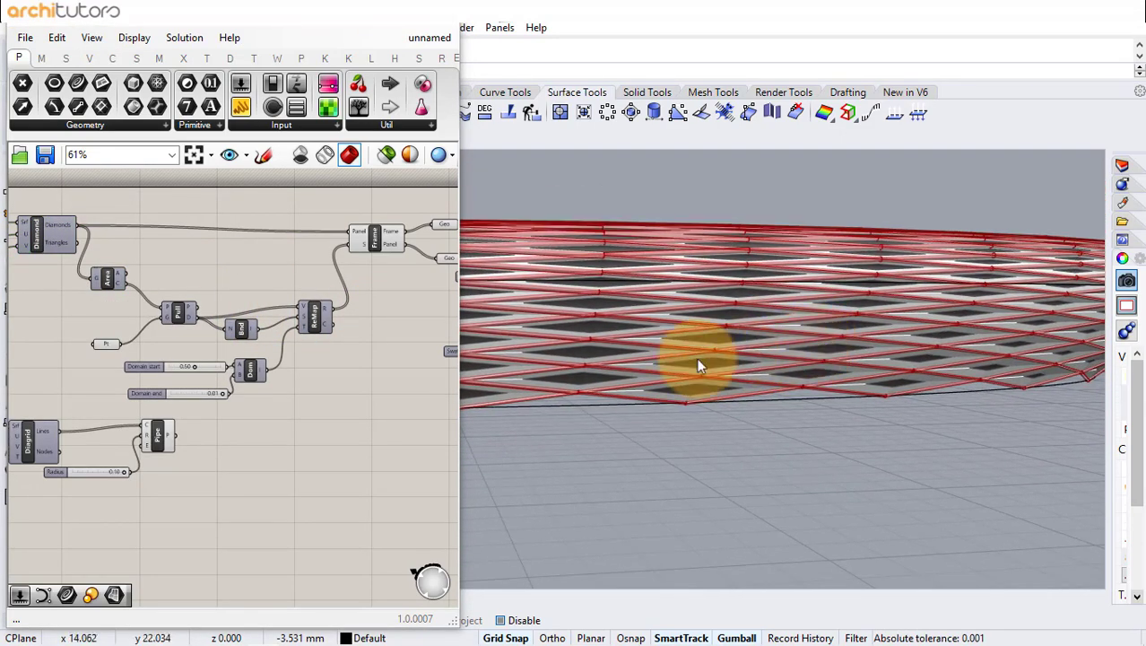
Duplicate the panel's Custom Preview with its swatch and connect the Pipe output to the copy's geometry input
right_drag(342, 396, 183, 384)
scroll(182, 384, up, 1)
scroll(385, 270, up, 2)
drag(375, 289, 277, 402)
drag(333, 303, 160, 495)
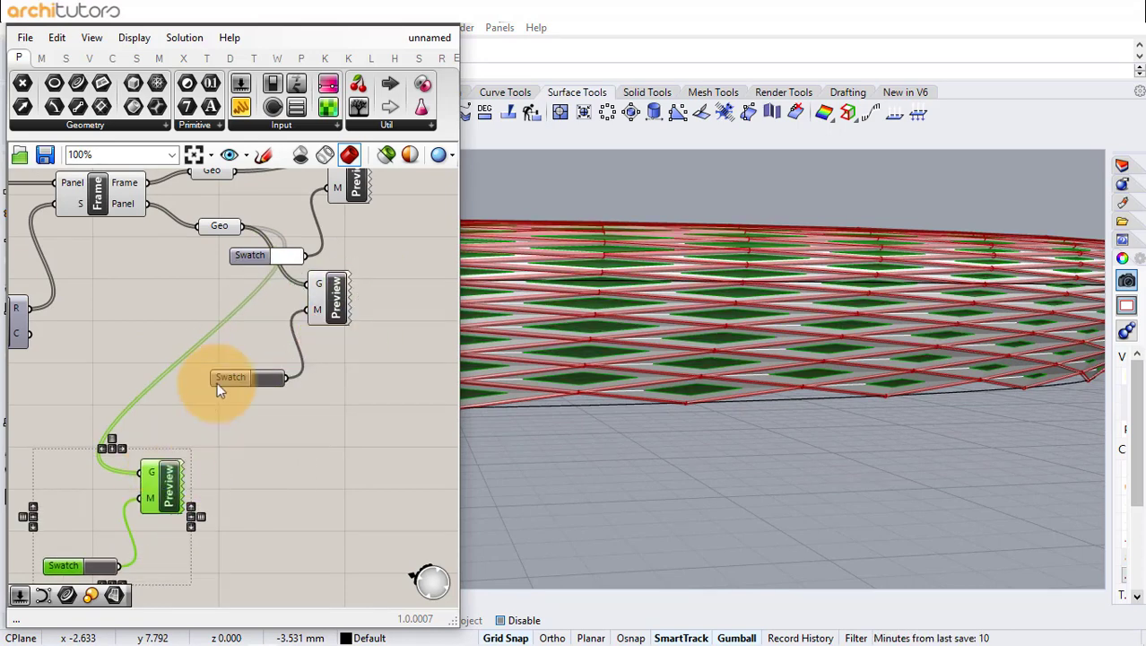
right_drag(217, 382, 403, 293)
scroll(403, 292, down, 1)
right_drag(175, 357, 214, 328)
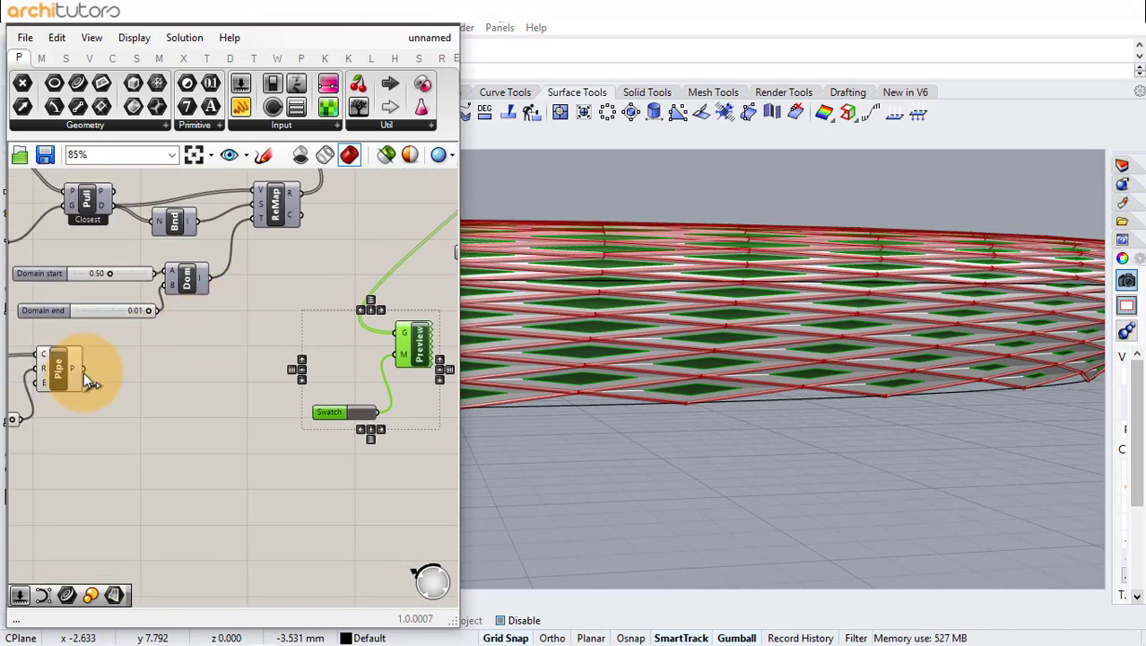
drag(84, 370, 405, 333)
Open the colour picker of the pipe preview's swatch
scroll(380, 398, up, 2)
click(367, 417)
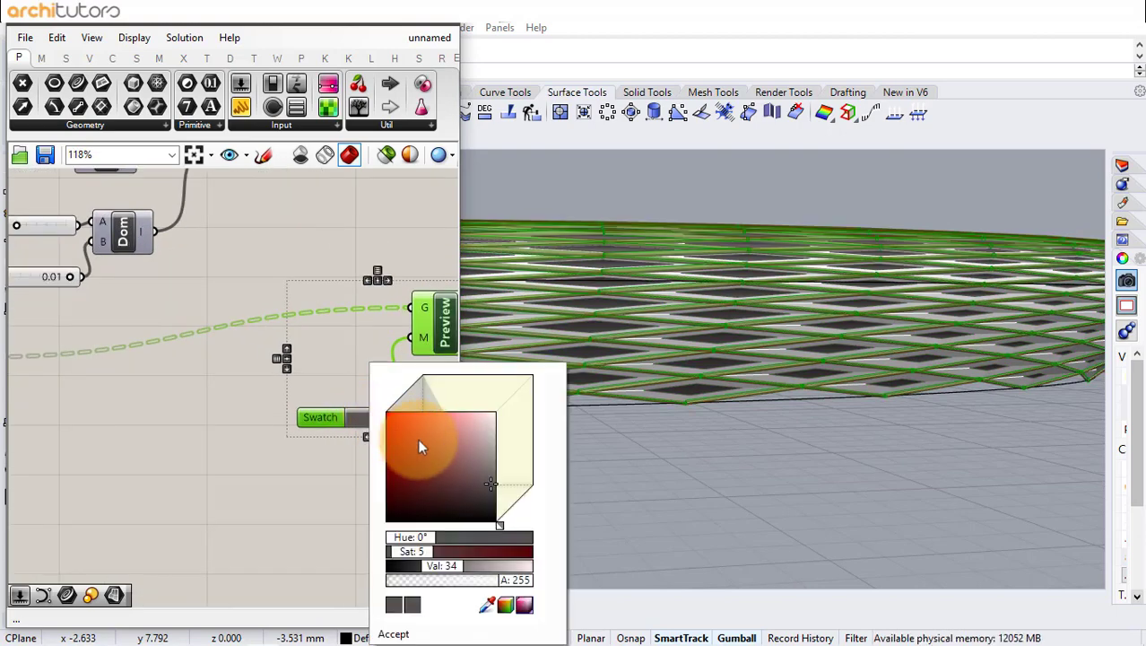